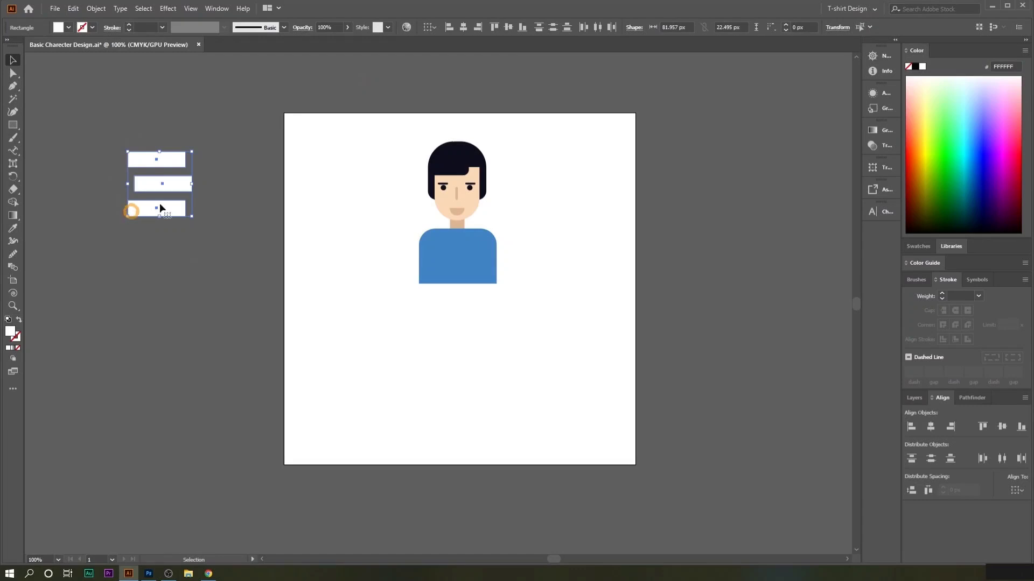
Left-align the three white rectangles beside the artboard, and delete them
left_click(450, 28)
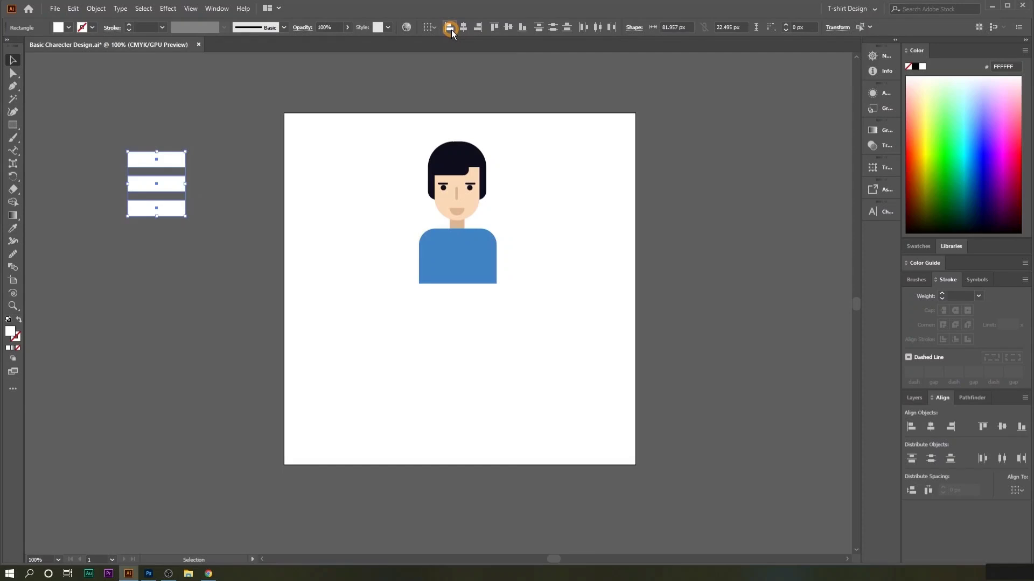
key("Delete")
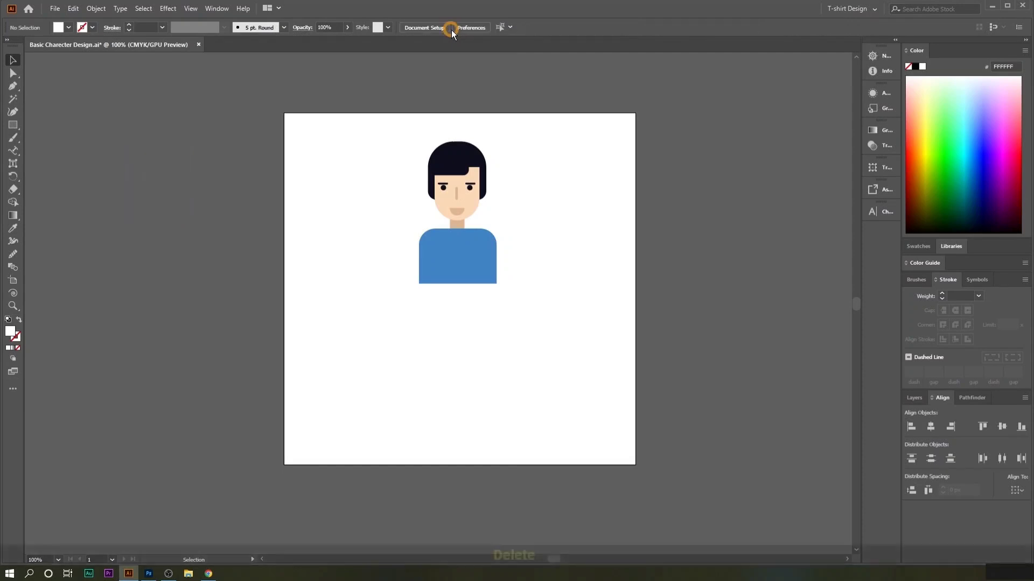
left_click(514, 267)
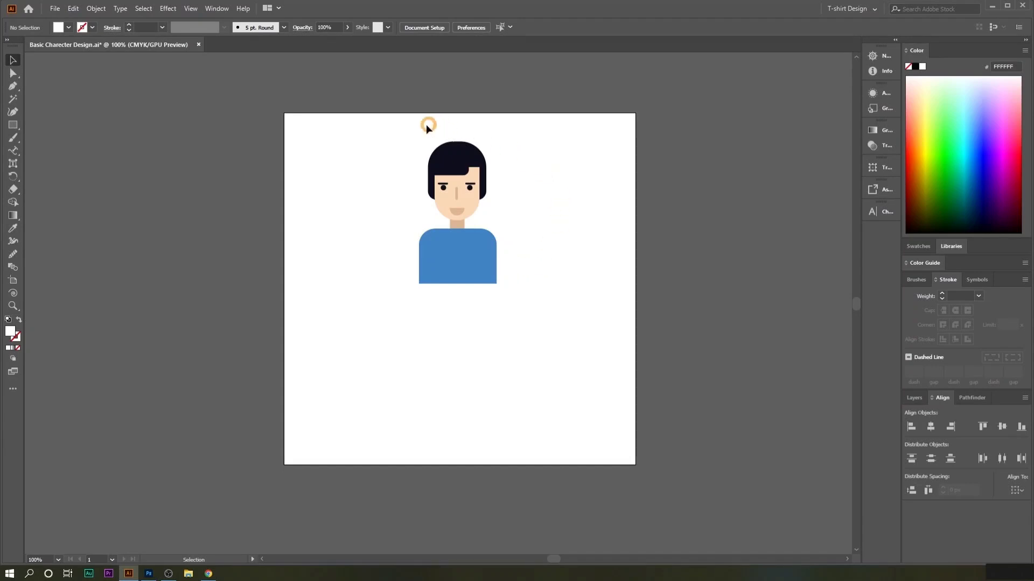
Select all parts of the character and check whether the Align panel is enabled
left_click_drag(385, 147, 534, 322)
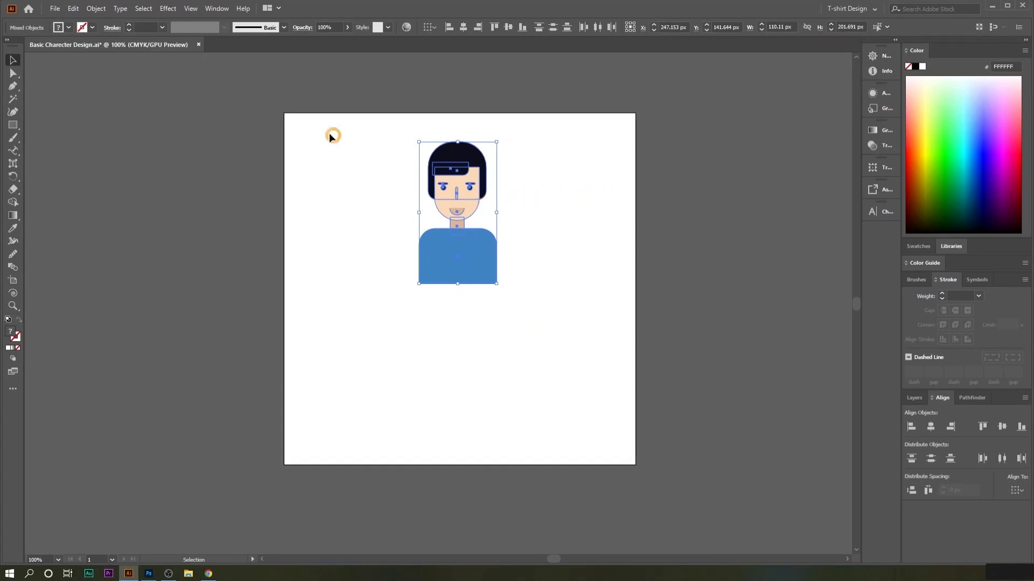
left_click(223, 9)
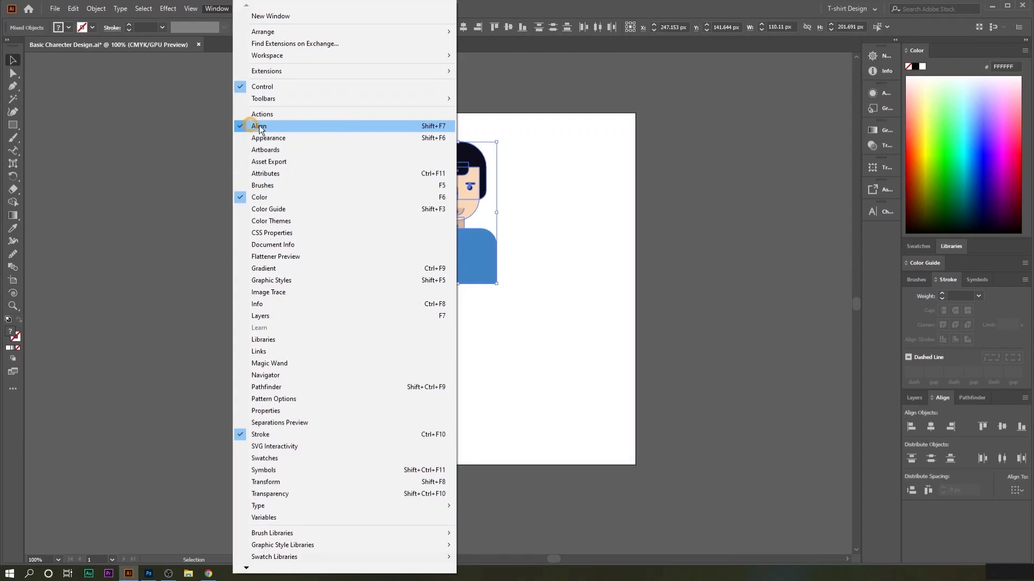
left_click(387, 128)
left_click(576, 118)
left_click_drag(512, 269, 538, 296)
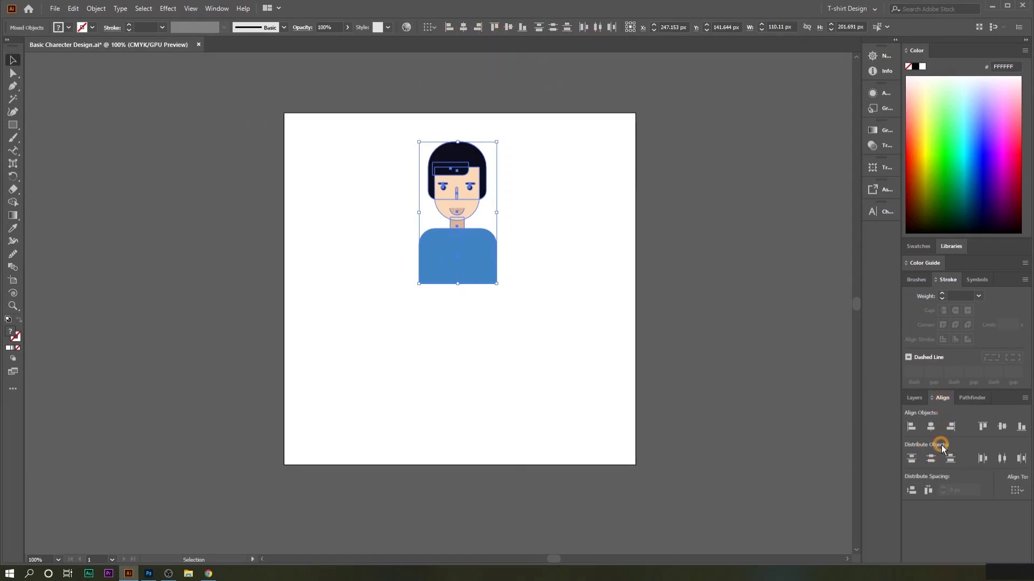
left_click(218, 16)
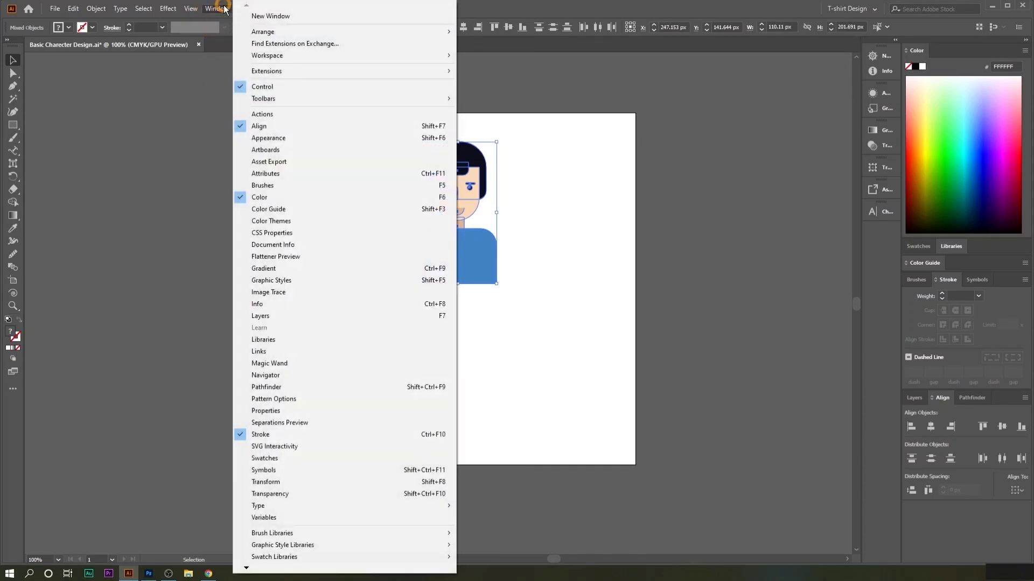
left_click(565, 330)
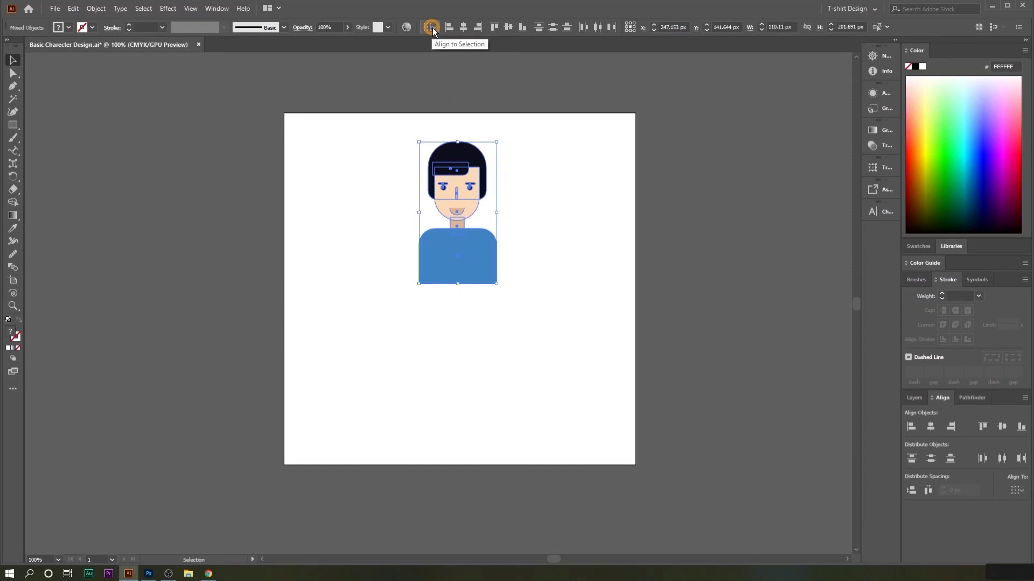
Set the alignment reference for the selected character parts to the artboard
left_click(431, 28)
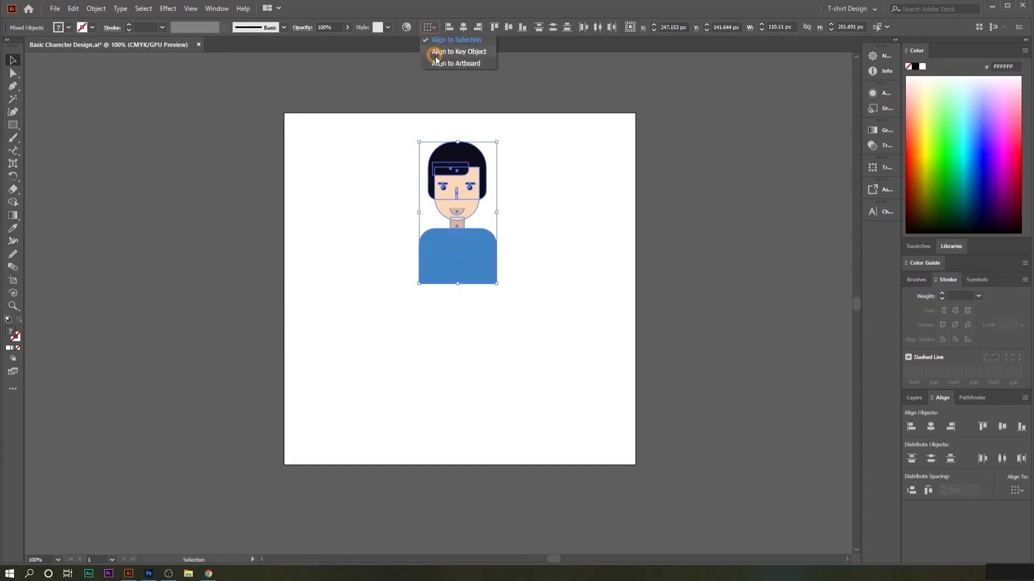
left_click(469, 63)
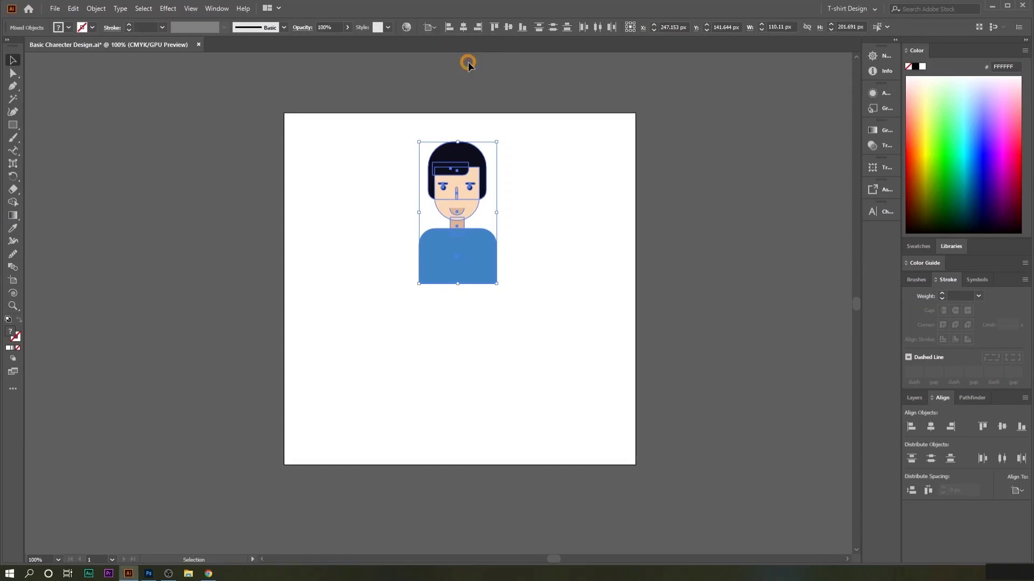
Try centring the ungrouped character parts horizontally on the artboard, and undo the alignment
left_click(463, 27)
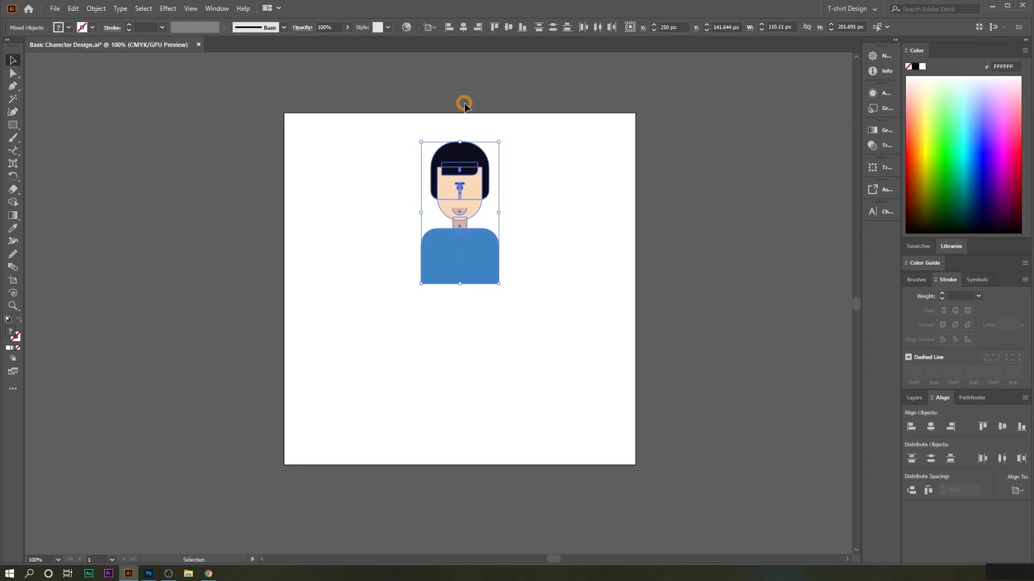
left_click(557, 181)
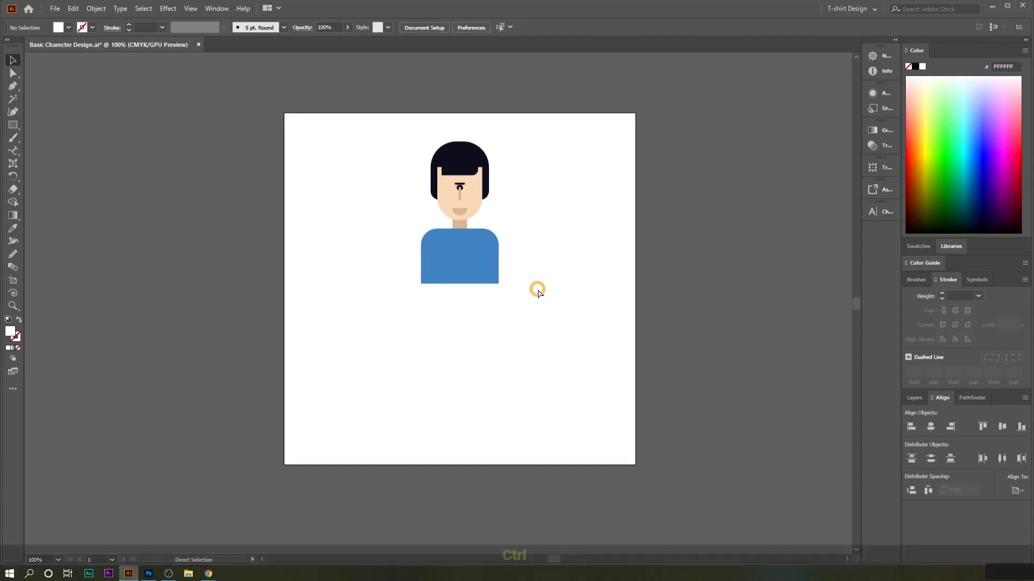
key("ctrl+z")
key("ctrl+z")
key("ctrl+z")
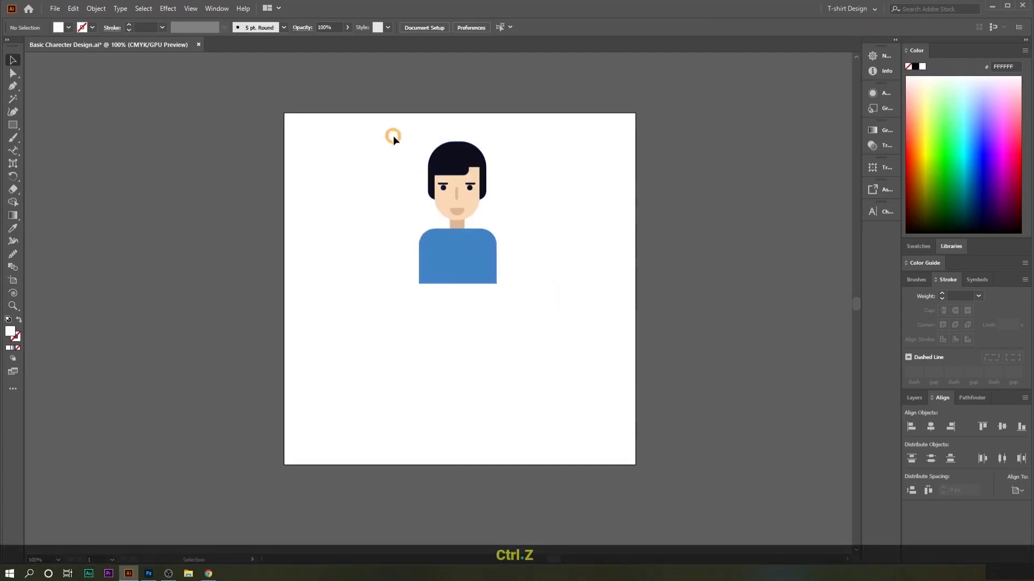
Group all parts of the character and centre the group horizontally and vertically on the artboard
left_click_drag(380, 124, 548, 315)
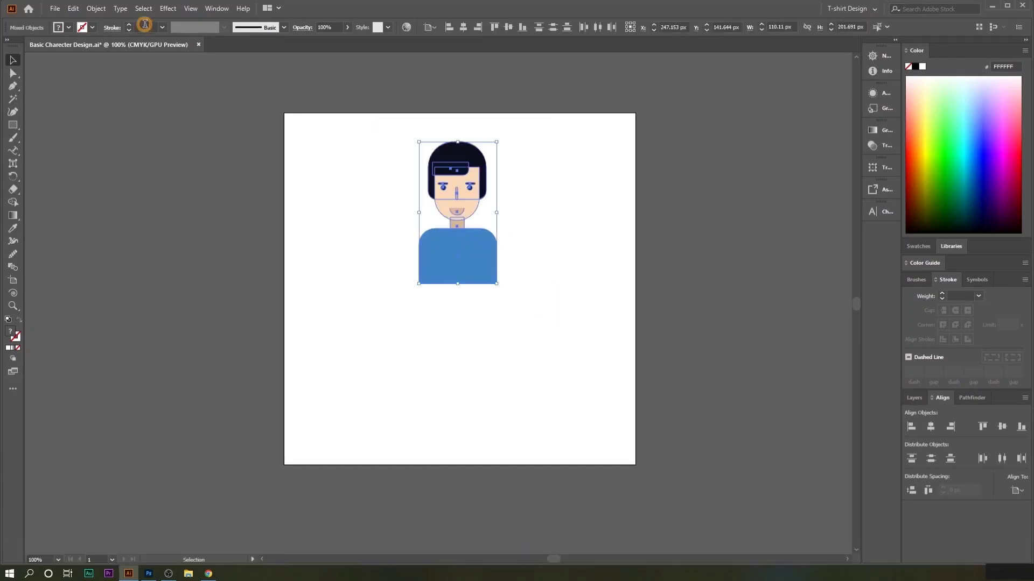
left_click(93, 9)
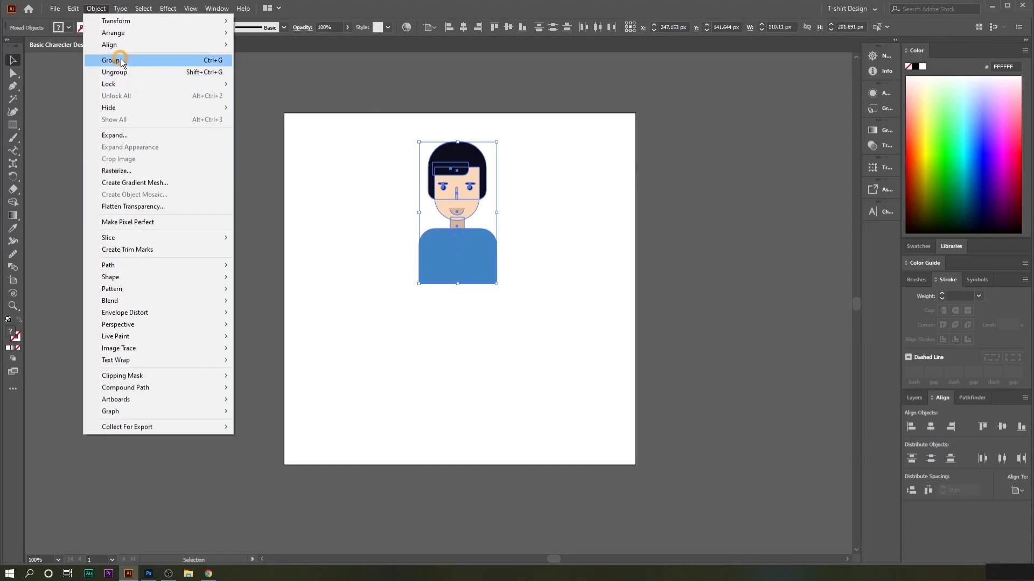
left_click(125, 62)
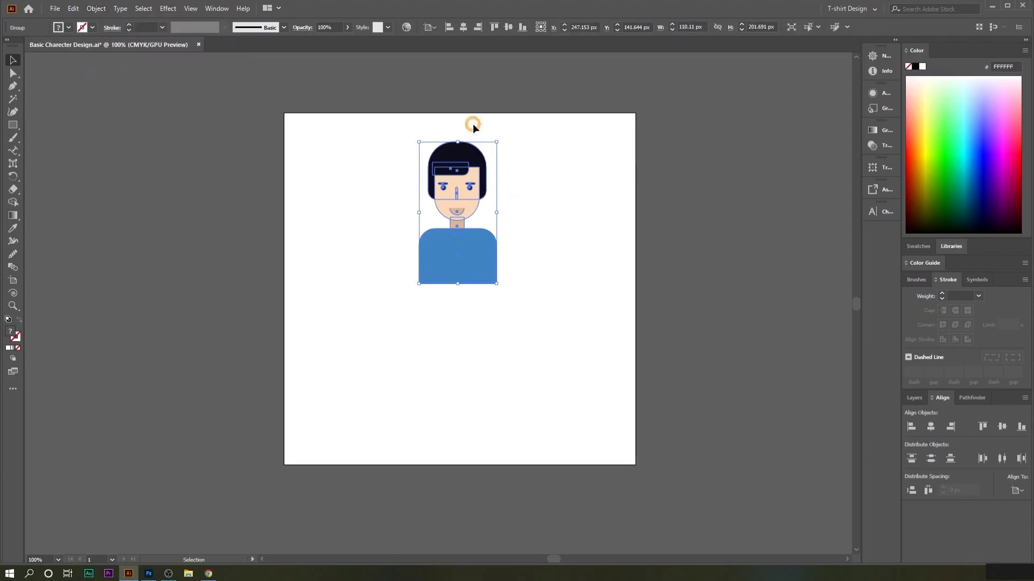
left_click(465, 26)
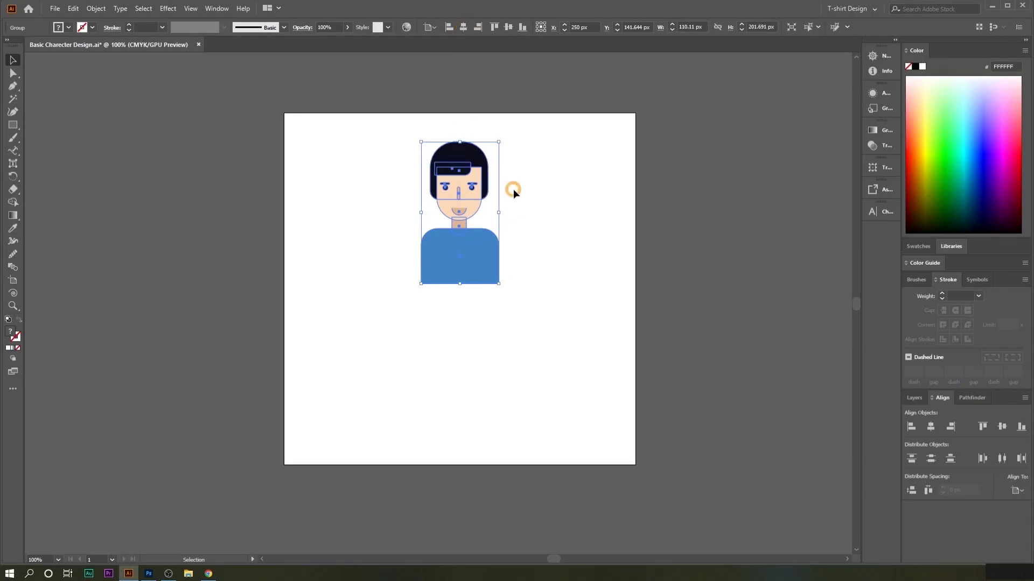
left_click(509, 28)
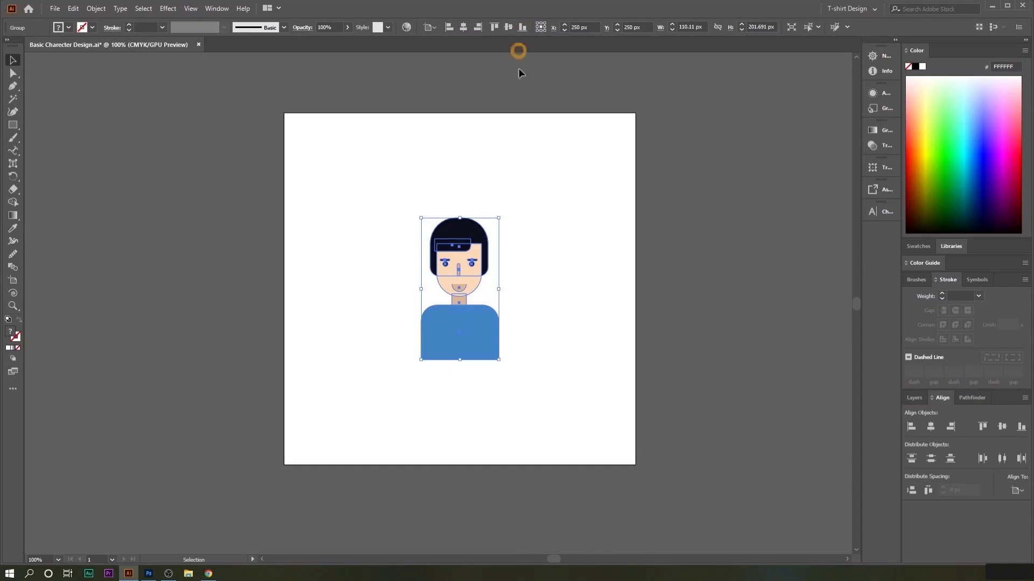
Enlarge the character group from its centre to about 224 × 410 px and try aligning it to the artboard's left and right edges
left_click_drag(460, 218, 489, 142)
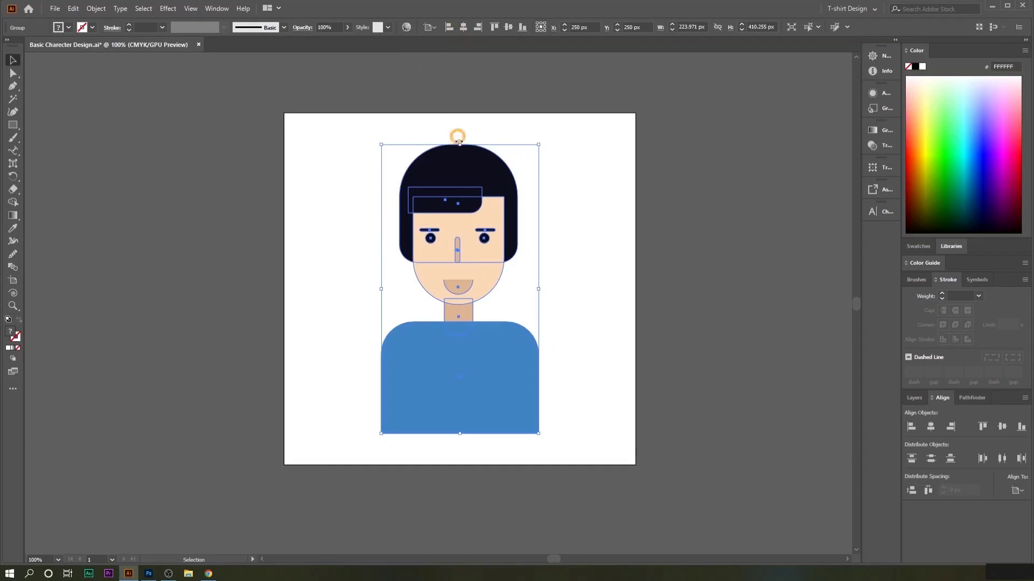
left_click(450, 28)
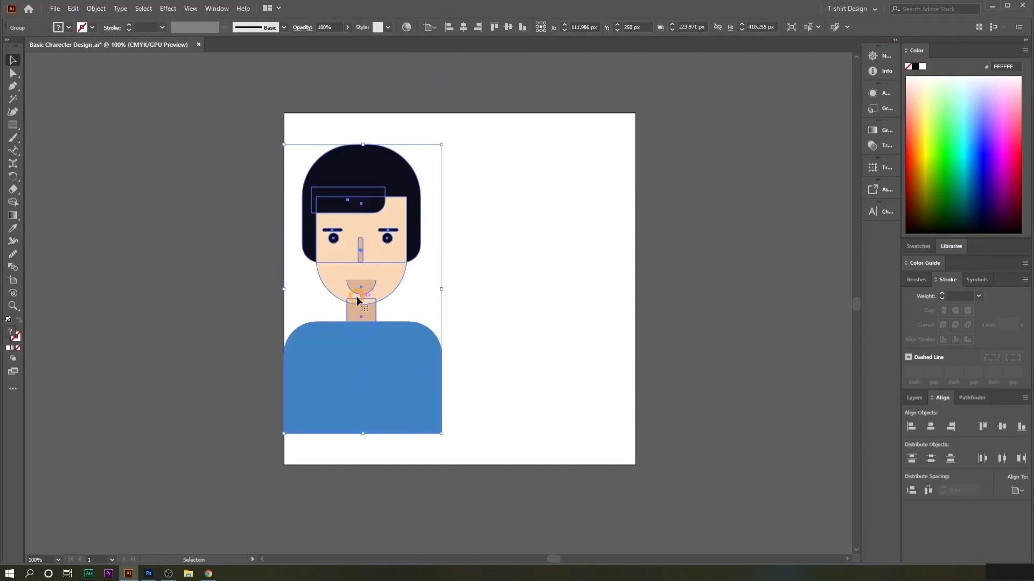
left_click(478, 27)
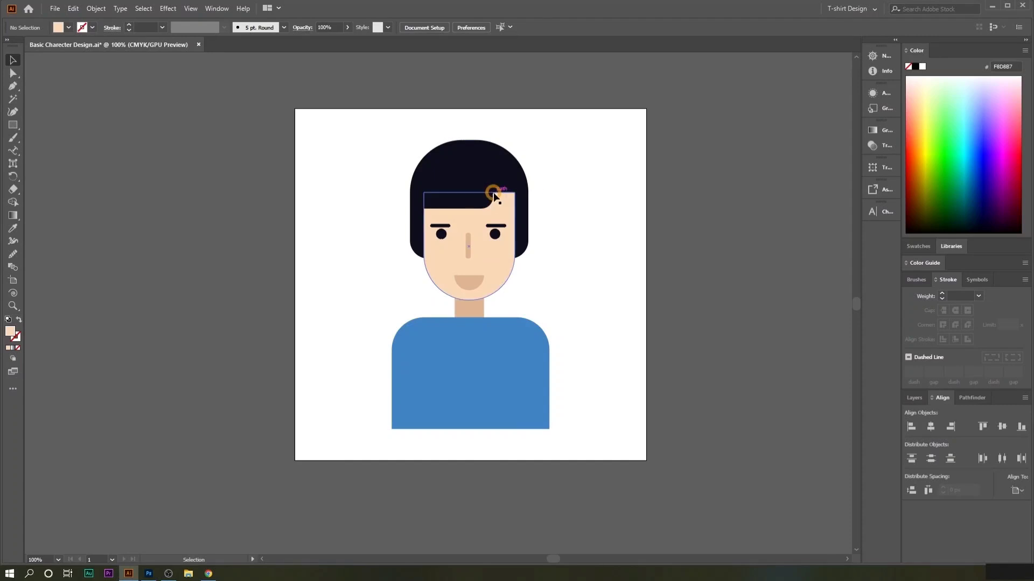
Ungroup the enlarged character and deselect its parts
left_click(489, 177)
right_click(489, 178)
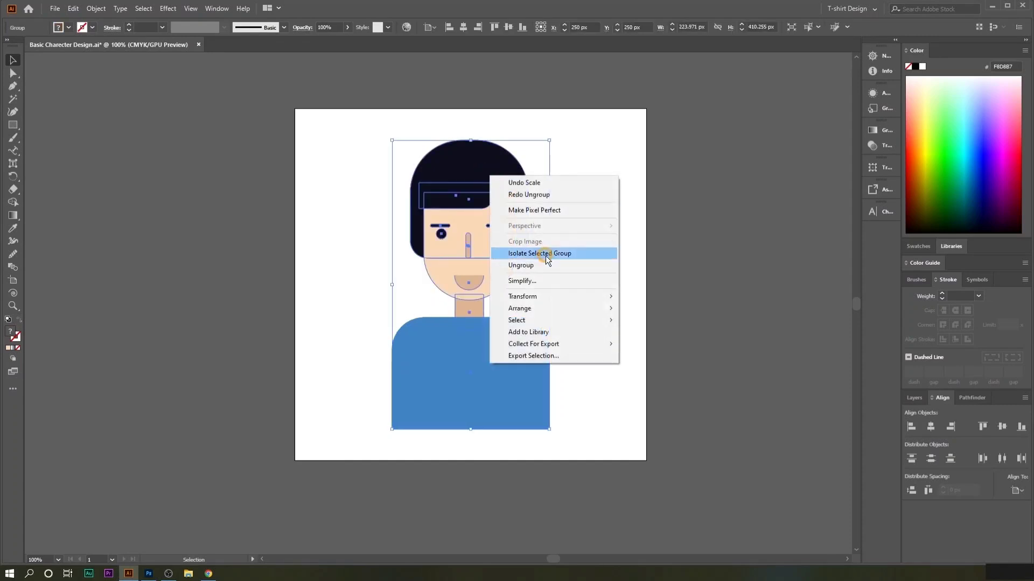
left_click(544, 262)
left_click(642, 278)
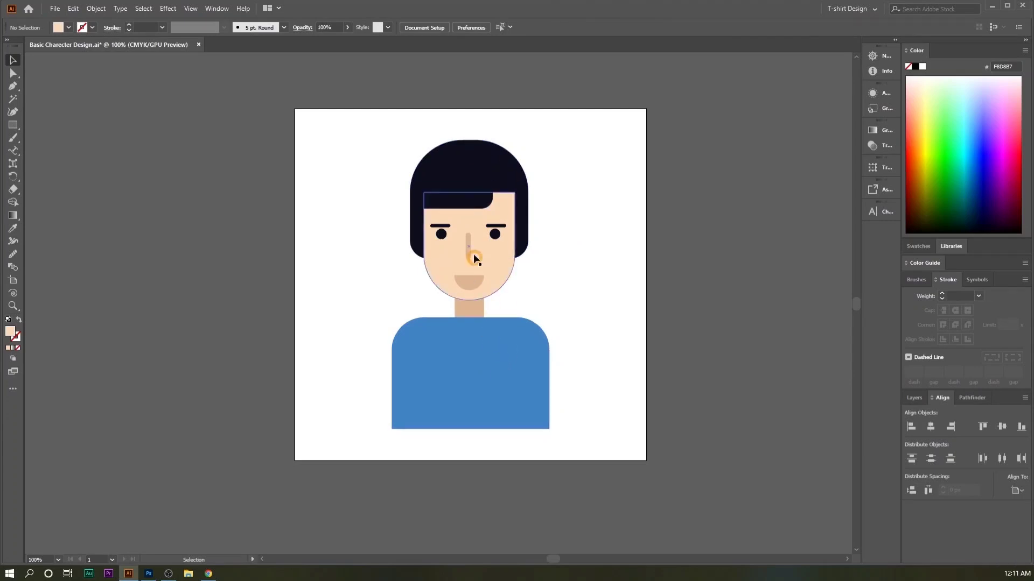
Select the main hair shape, face, mouth, nose, neck and blue shirt together, leaving out the fringe, eyes and eyebrows
left_click(479, 380)
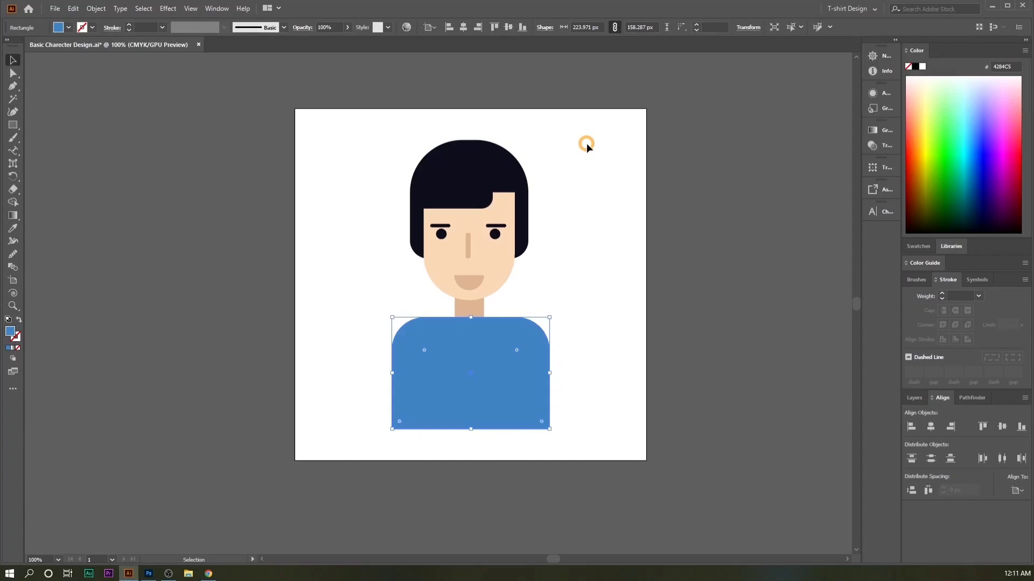
left_click(497, 154)
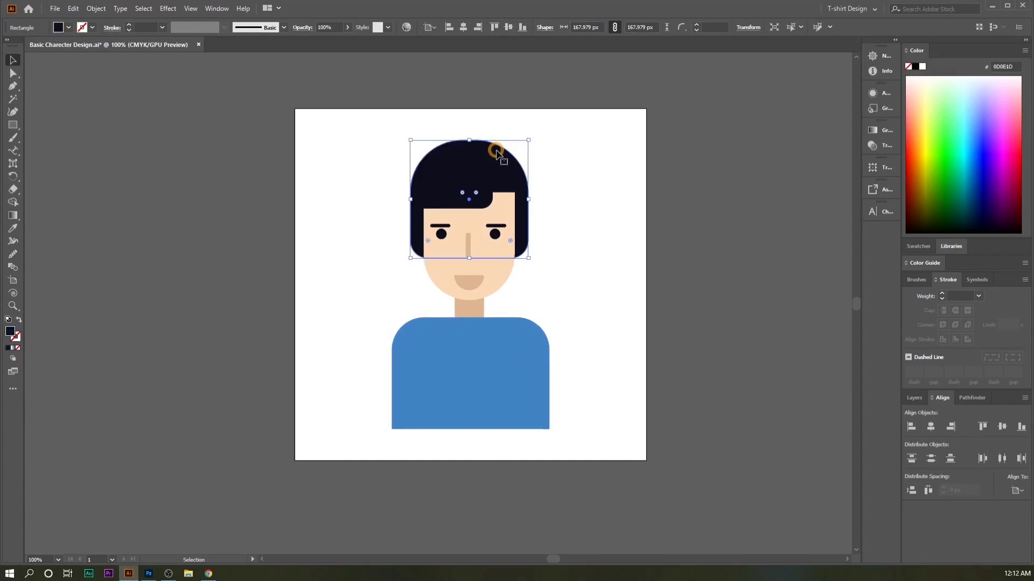
left_click(479, 223, "shift")
left_click(482, 234, "shift")
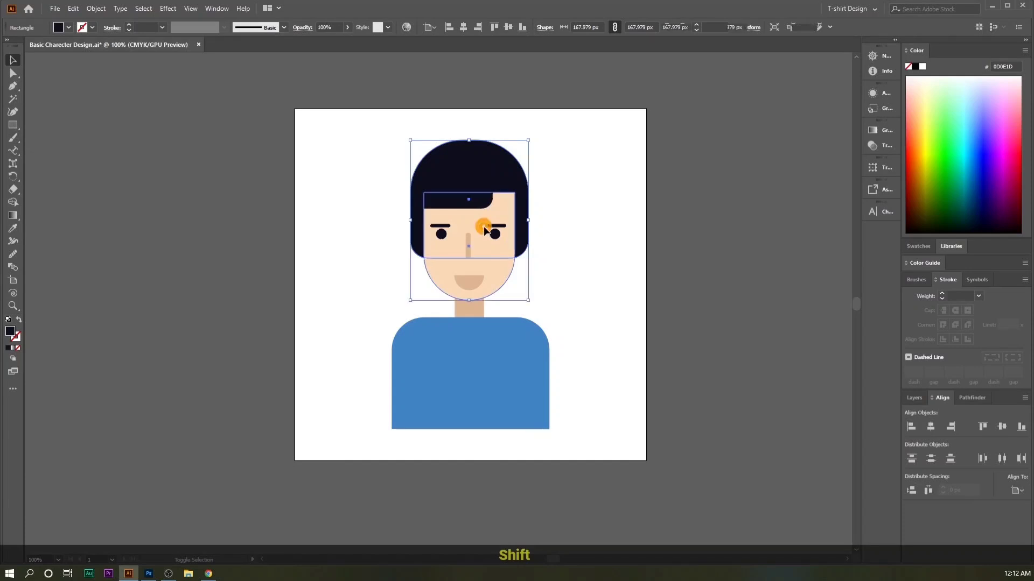
left_click(474, 283, "shift")
left_click(471, 251, "shift")
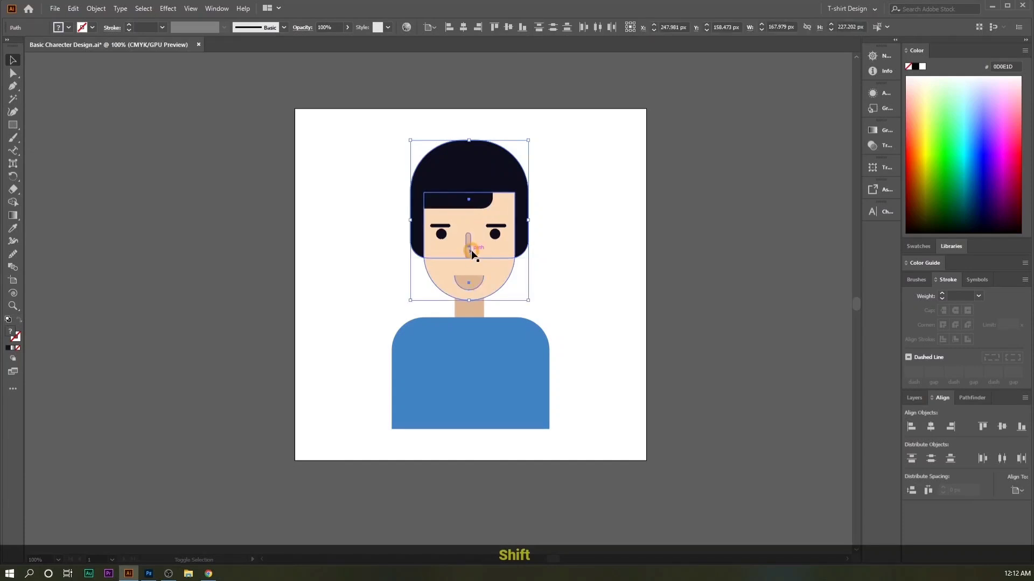
left_click(479, 307, "shift")
left_click(482, 360, "shift")
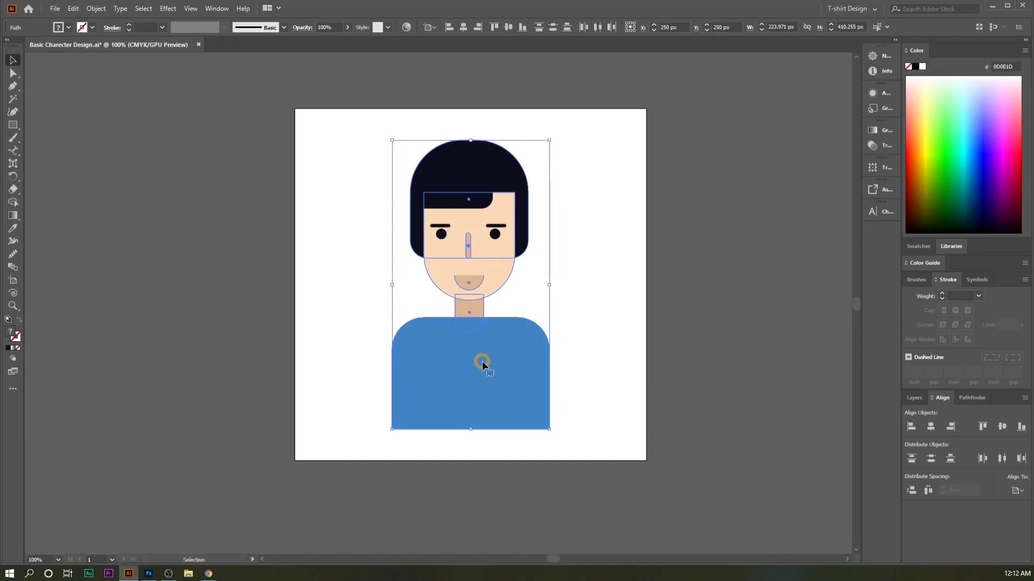
Switch alignment to the selection, make the blue shirt the key object and centre the selected parts horizontally on it
left_click(429, 27)
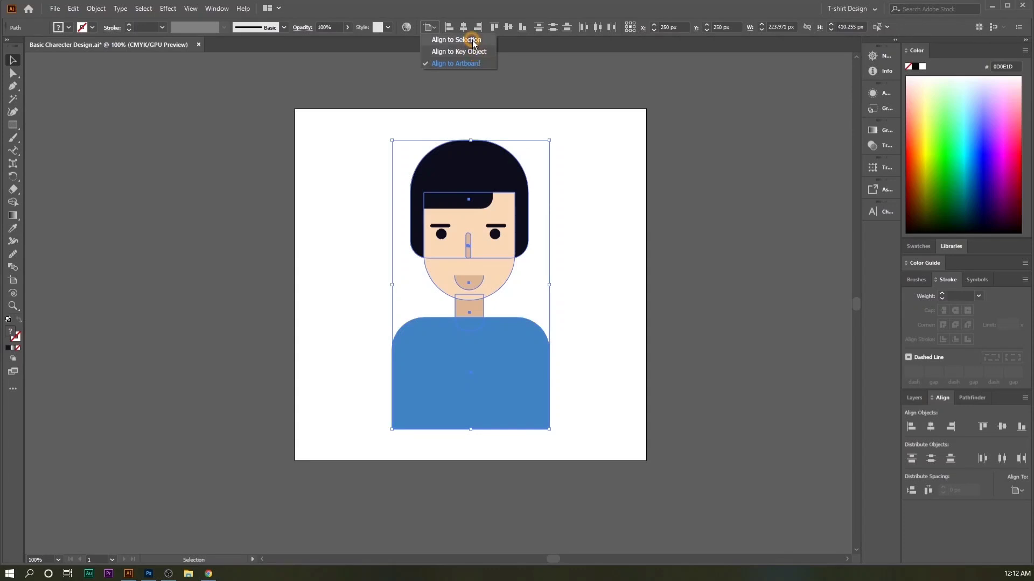
left_click(472, 40)
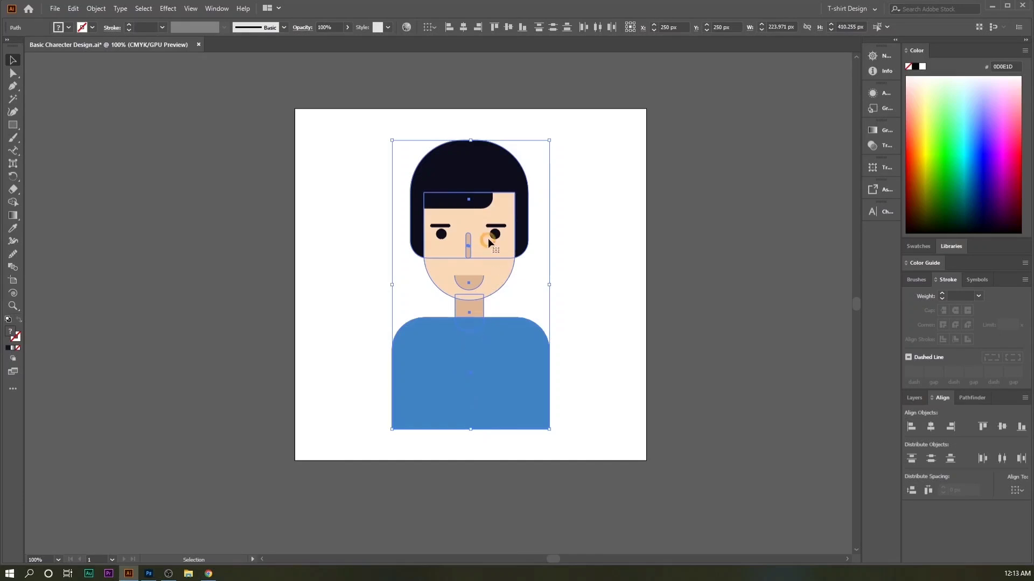
left_click(477, 360)
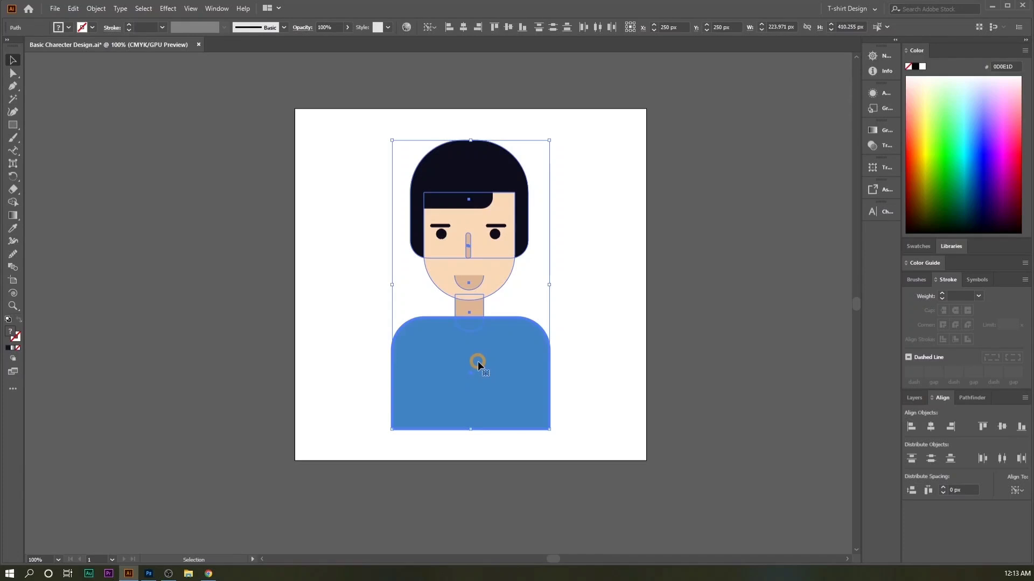
left_click(463, 28)
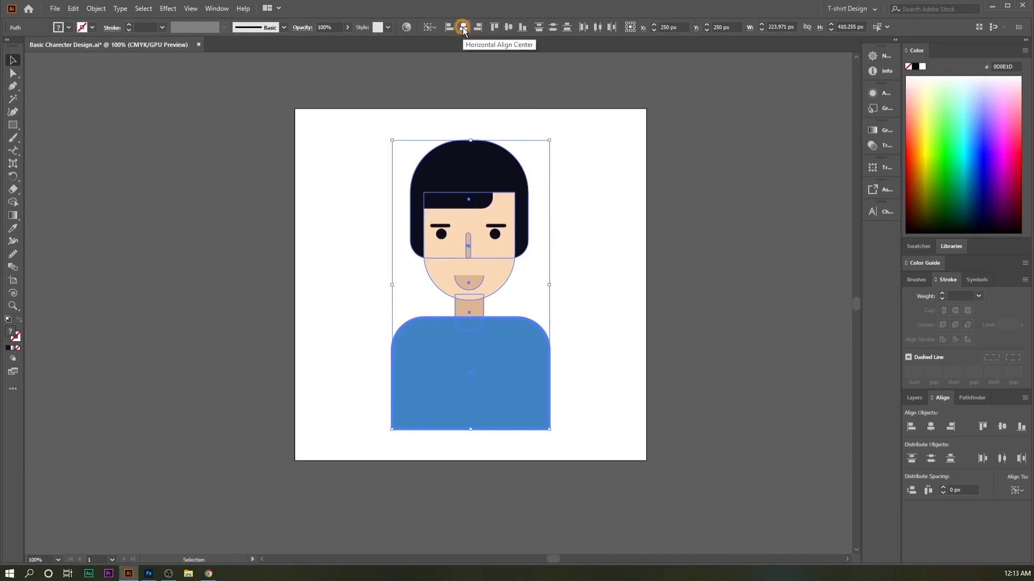
left_click(463, 28)
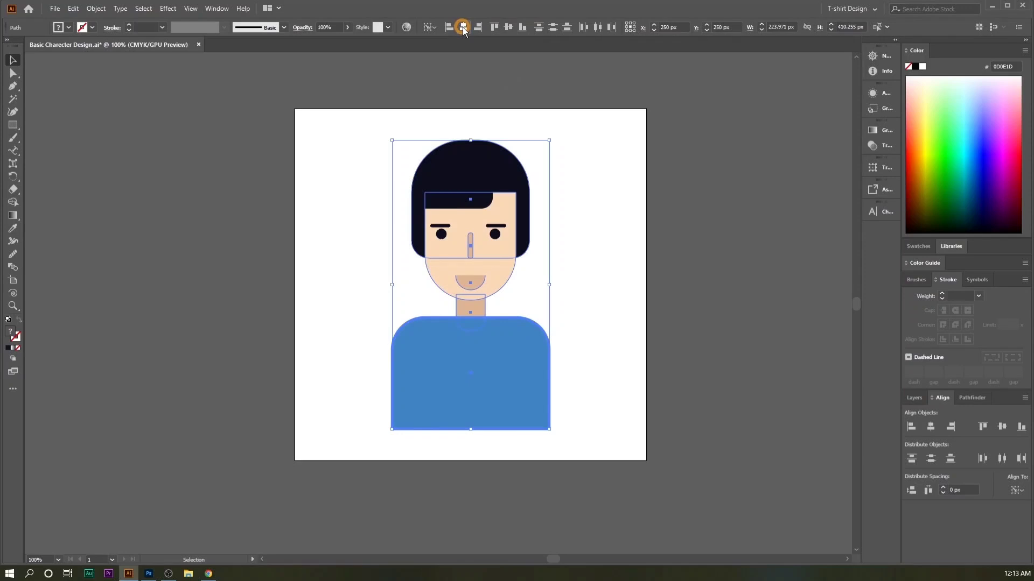
left_click(606, 224)
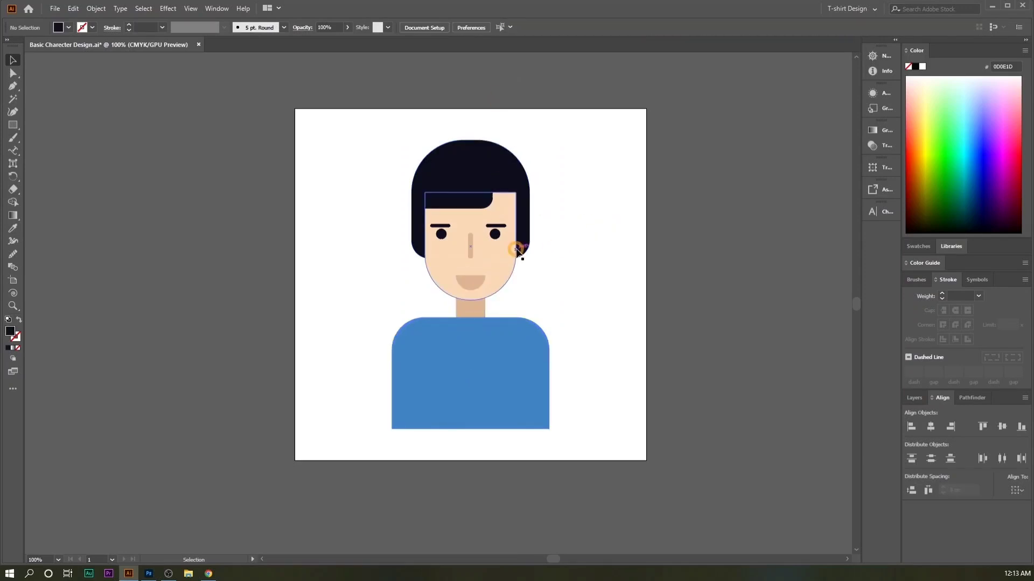
scroll(511, 243, "up", 1)
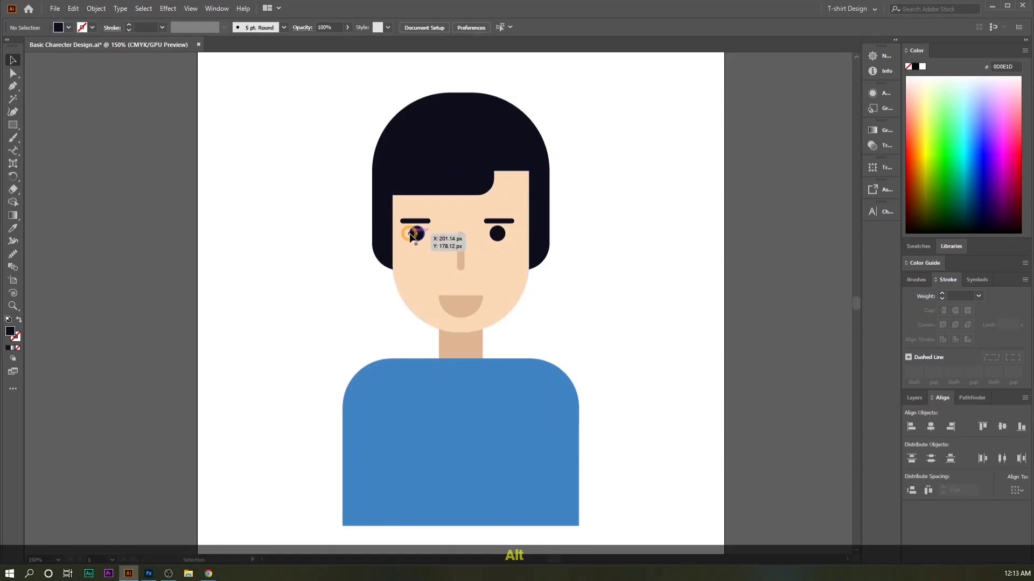
Move the eye-and-eyebrow group on the right side of the face up about 4 px and deselect it
left_click(410, 234)
left_click(500, 232)
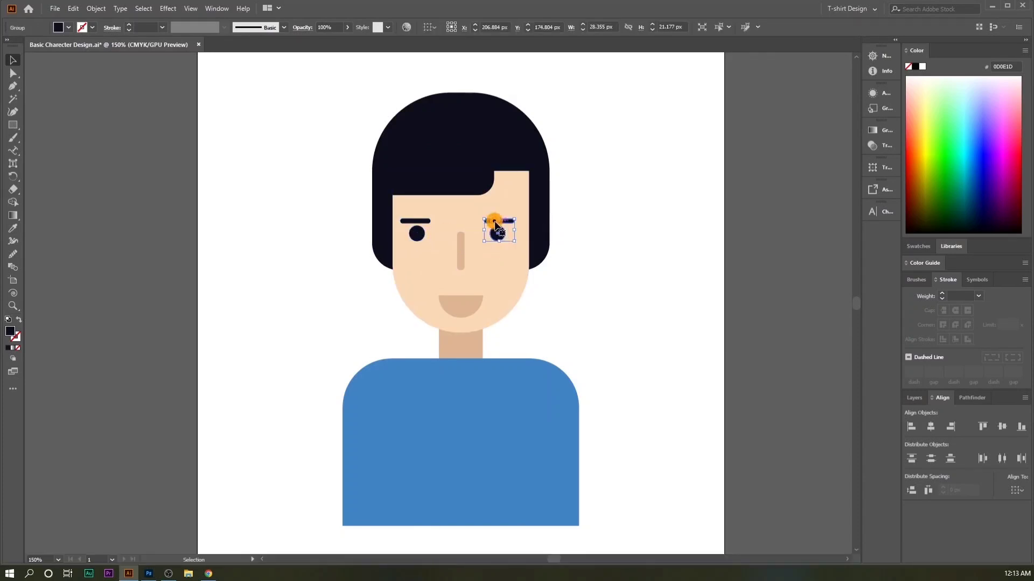
scroll(499, 232, "up", 2)
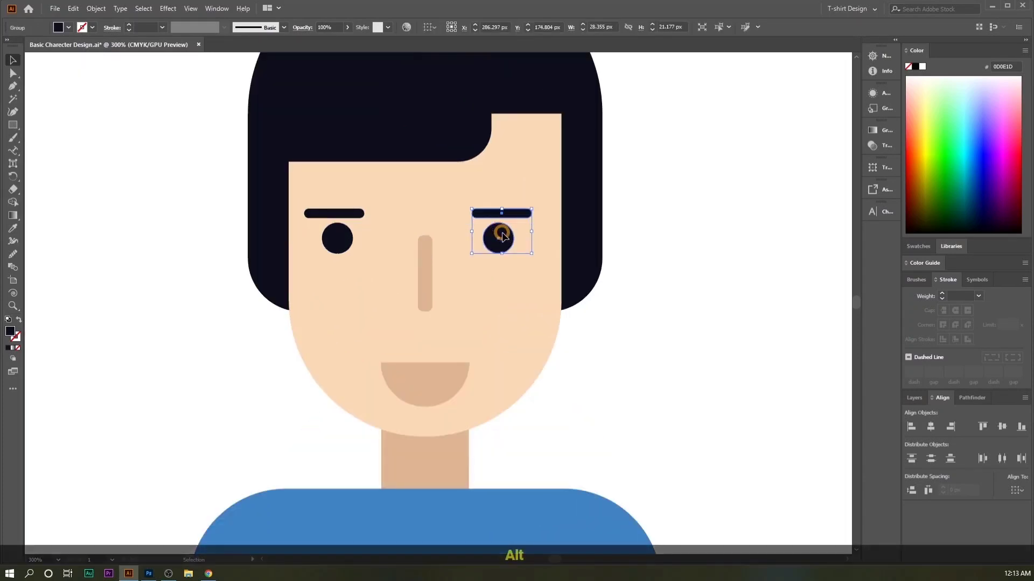
left_click_drag(502, 233, 504, 225)
left_click(647, 305)
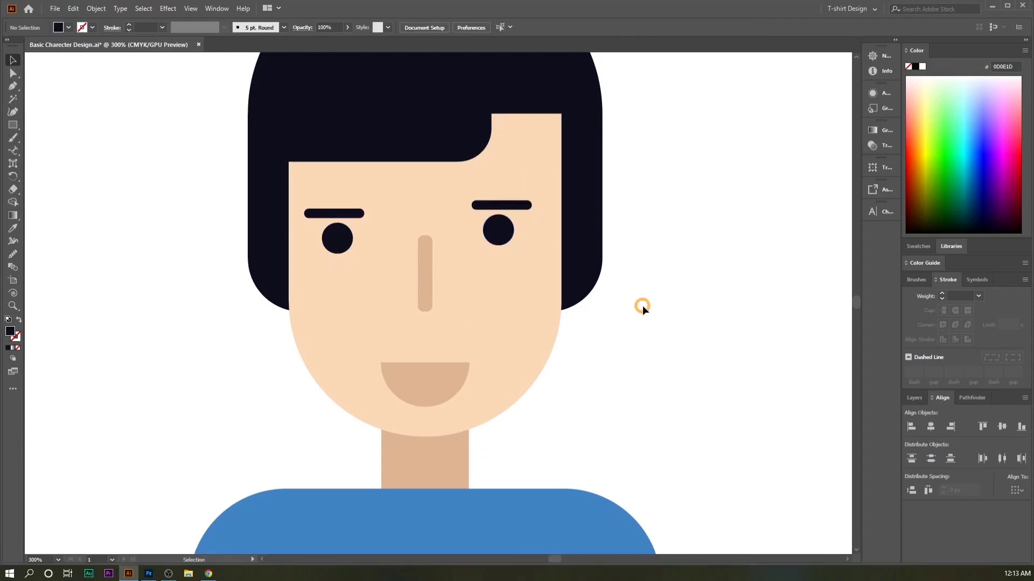
Select both eye-and-eyebrow groups together
left_click(337, 240)
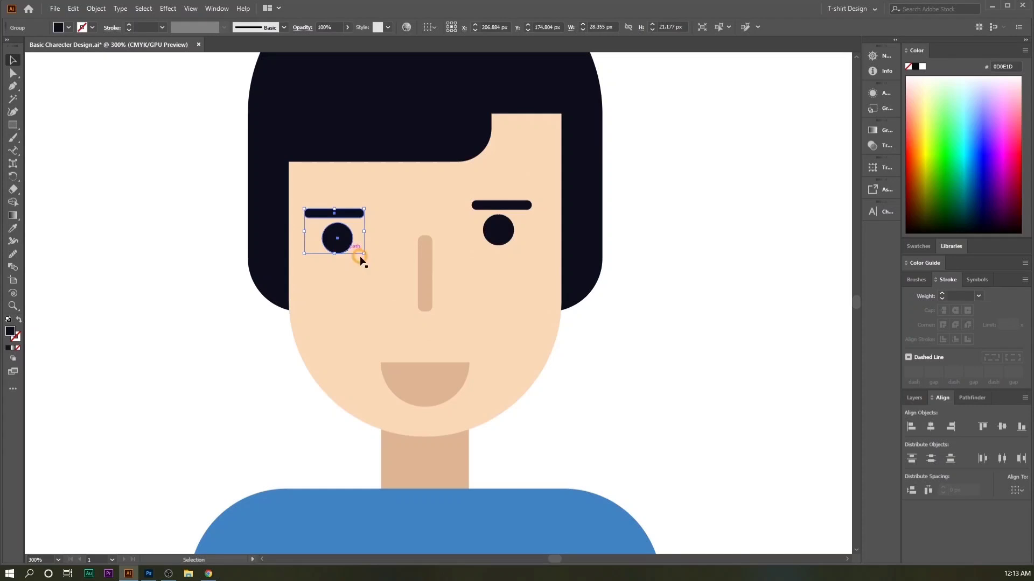
left_click(499, 228, "shift")
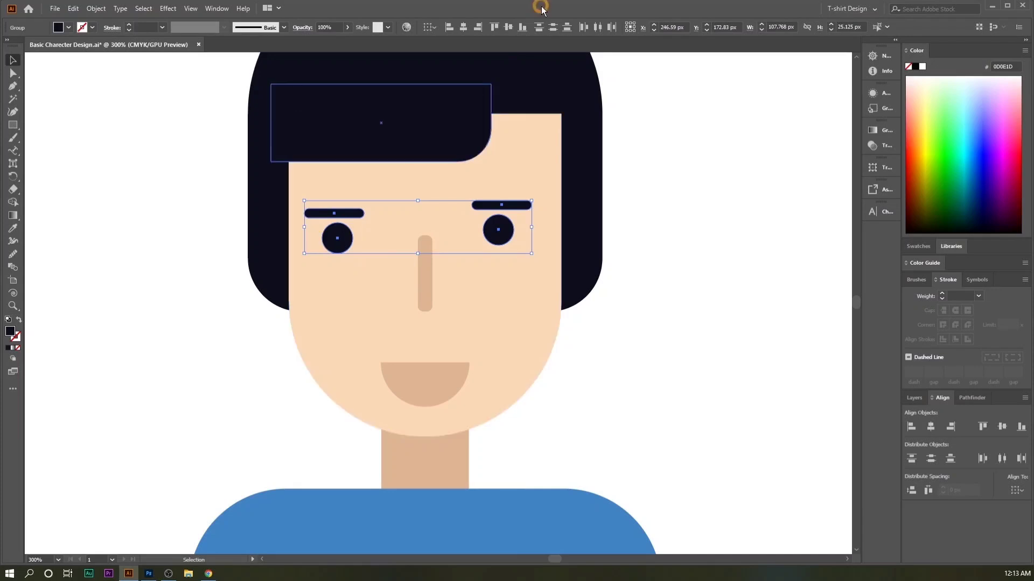
Try aligning the two eye groups' vertical centres without a key object and undo the alignment
left_click(508, 27)
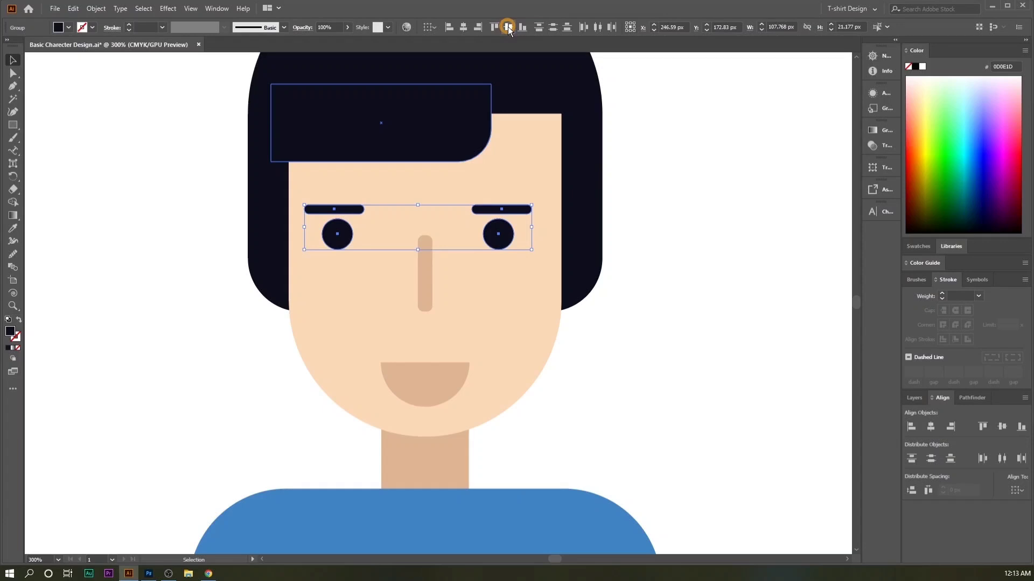
key("ctrl+z")
key("ctrl+z")
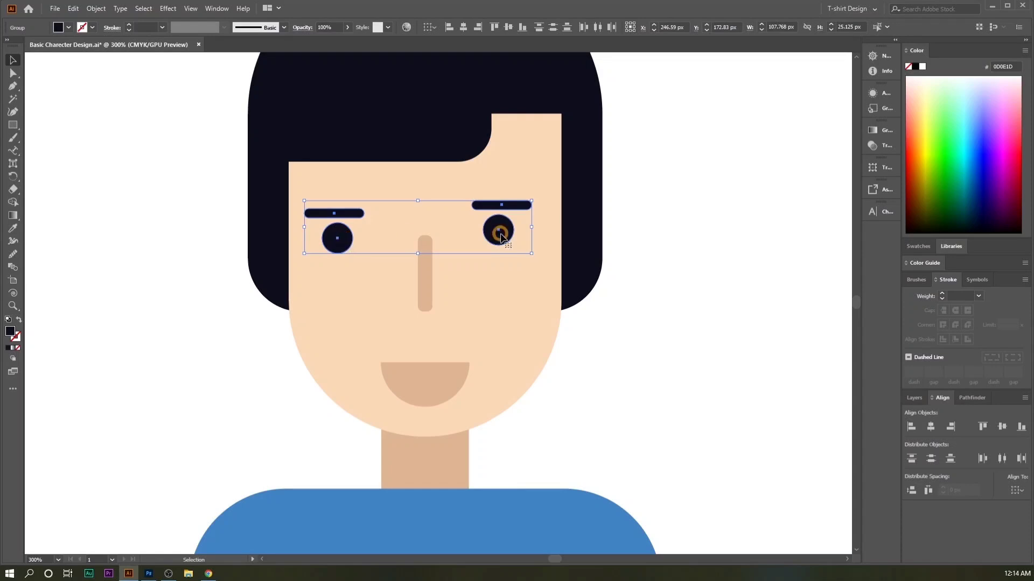
Make the eye group on the left side of the face the key object and align the other group's vertical centre to it
left_click(346, 235)
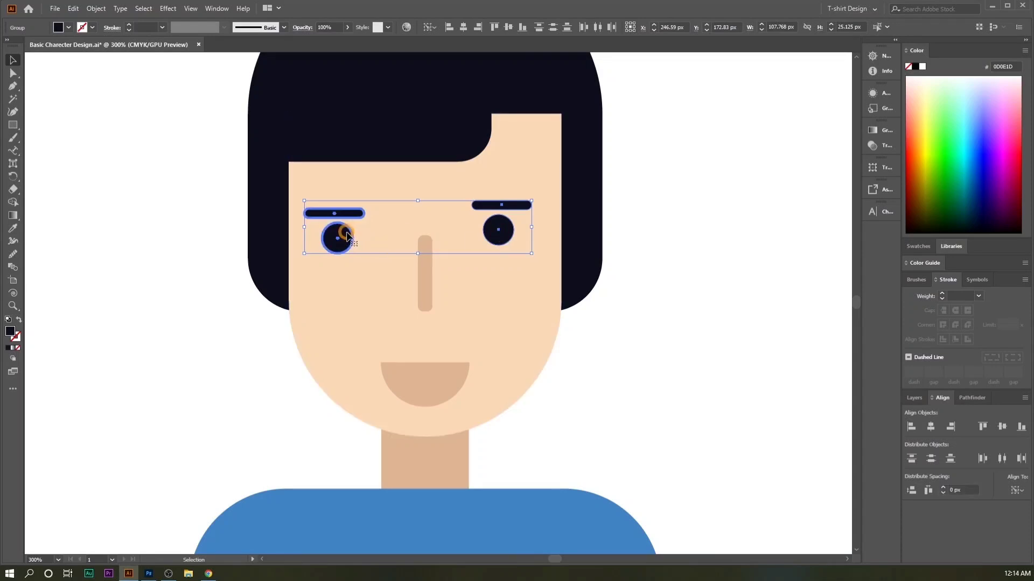
left_click(510, 27)
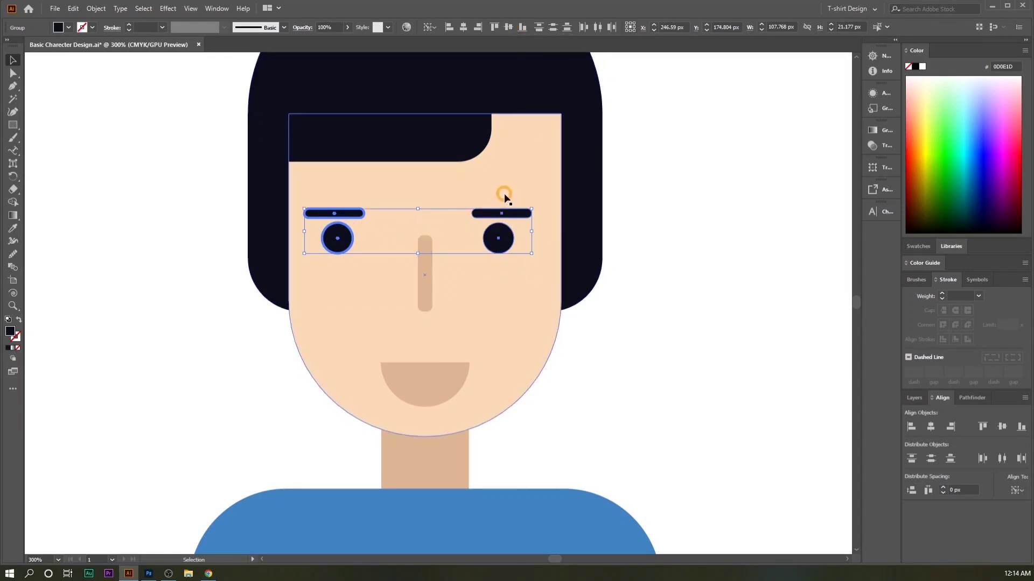
left_click(333, 237)
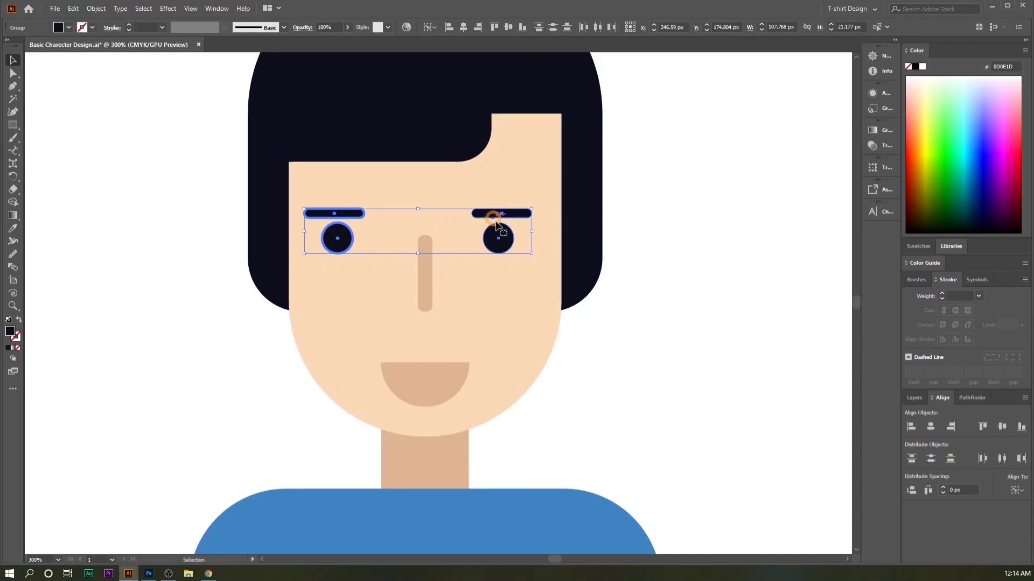
Select all parts of the character, group them and clear the selection
scroll(489, 268, "down", 1)
scroll(594, 320, "down", 1)
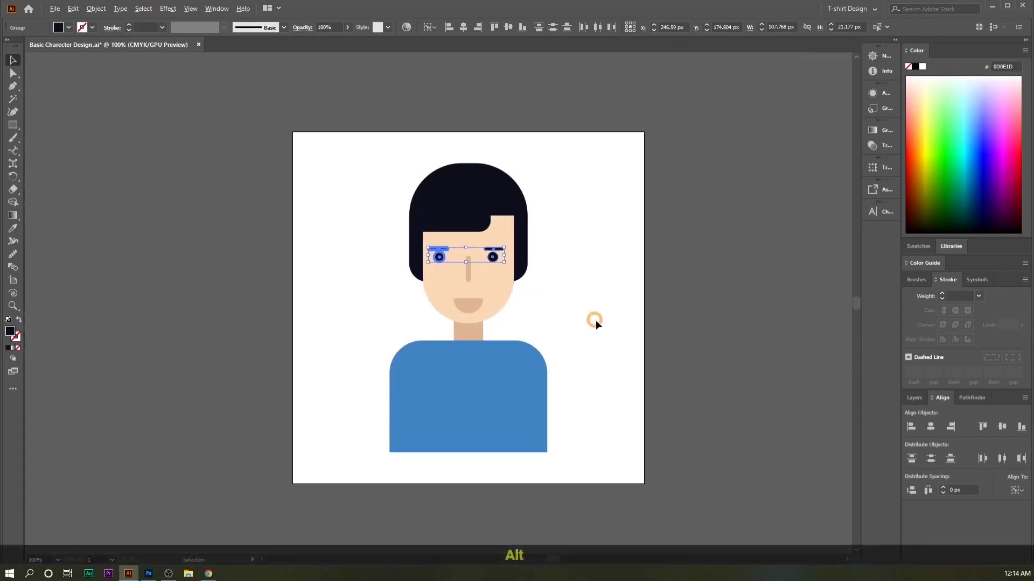
left_click(594, 319)
left_click_drag(351, 136, 603, 453)
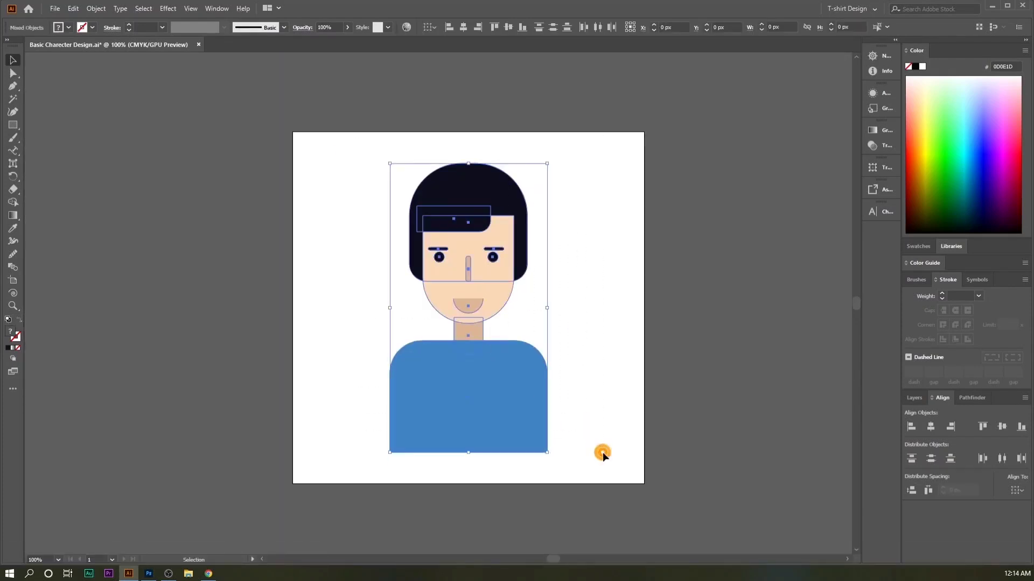
right_click(451, 187)
left_click(498, 274)
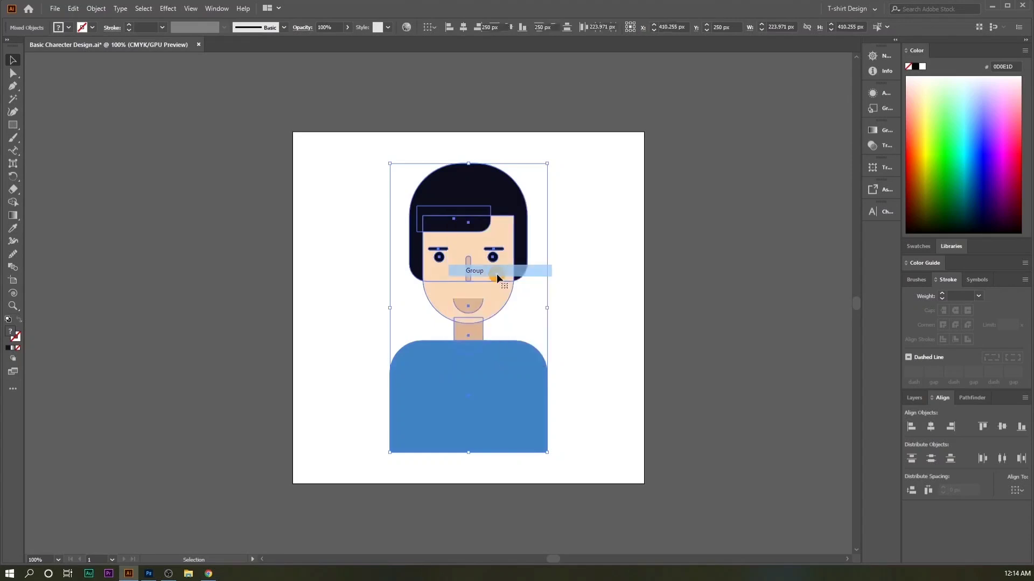
left_click(615, 225)
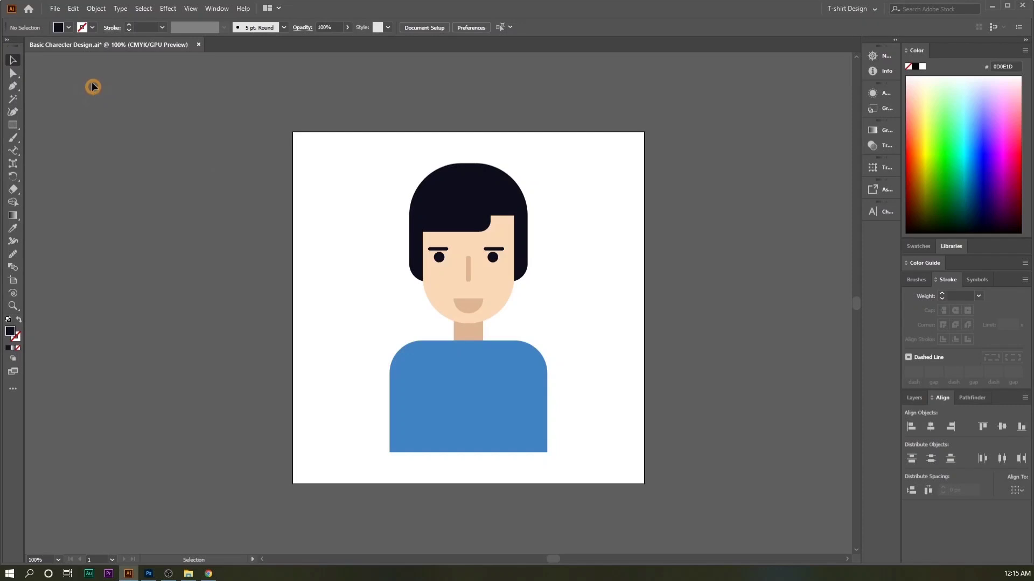
Start saving the document under a new location, creating and opening a folder named "Desing file" inside the Design Source fle folder
left_click(56, 9)
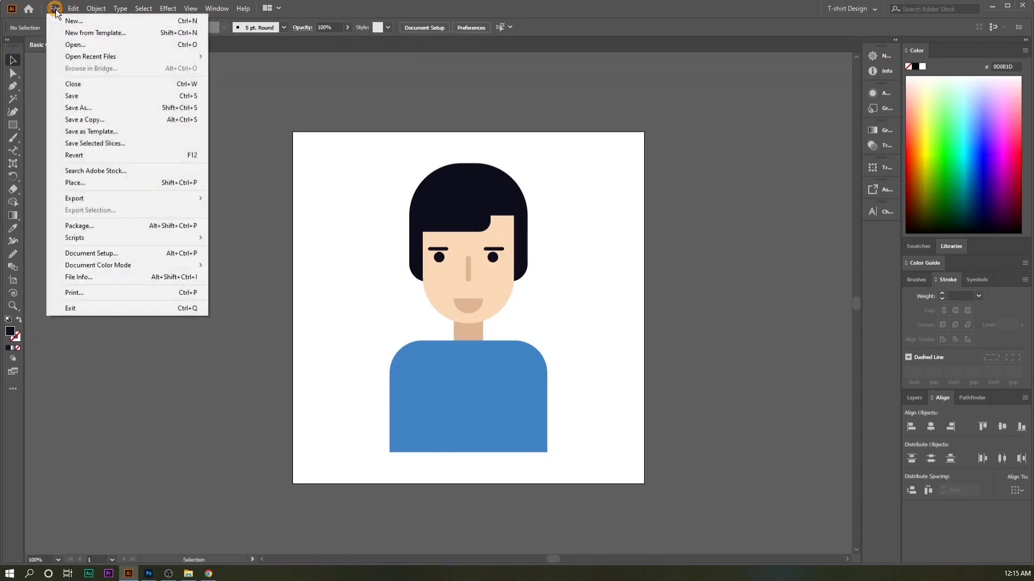
left_click(76, 107)
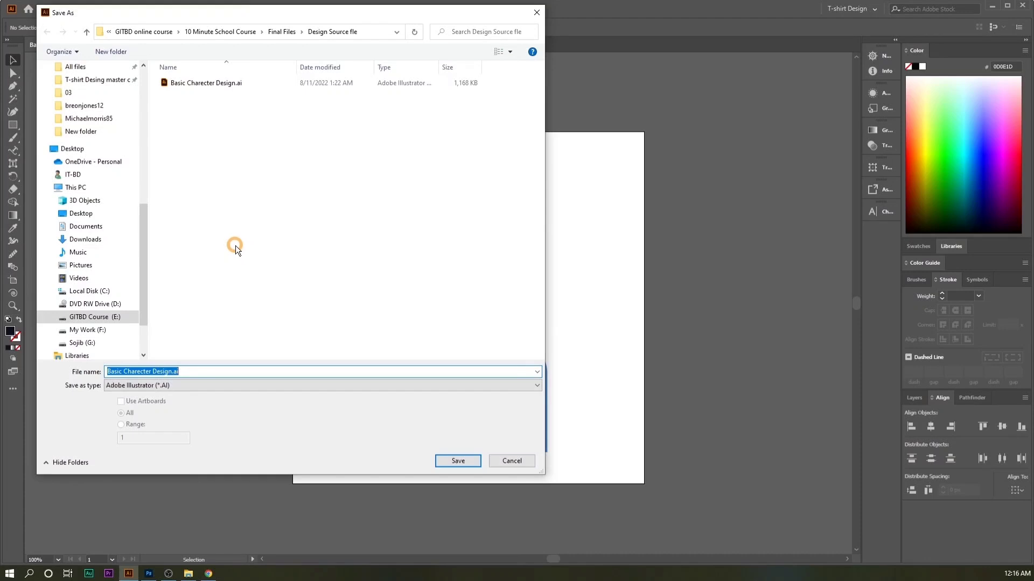
right_click(225, 155)
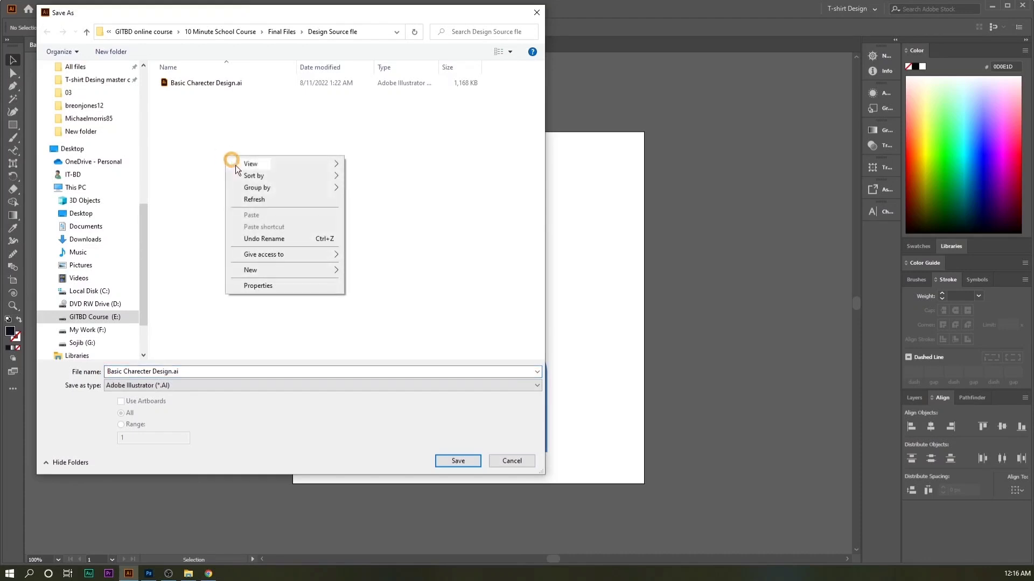
mouse_move(264, 269)
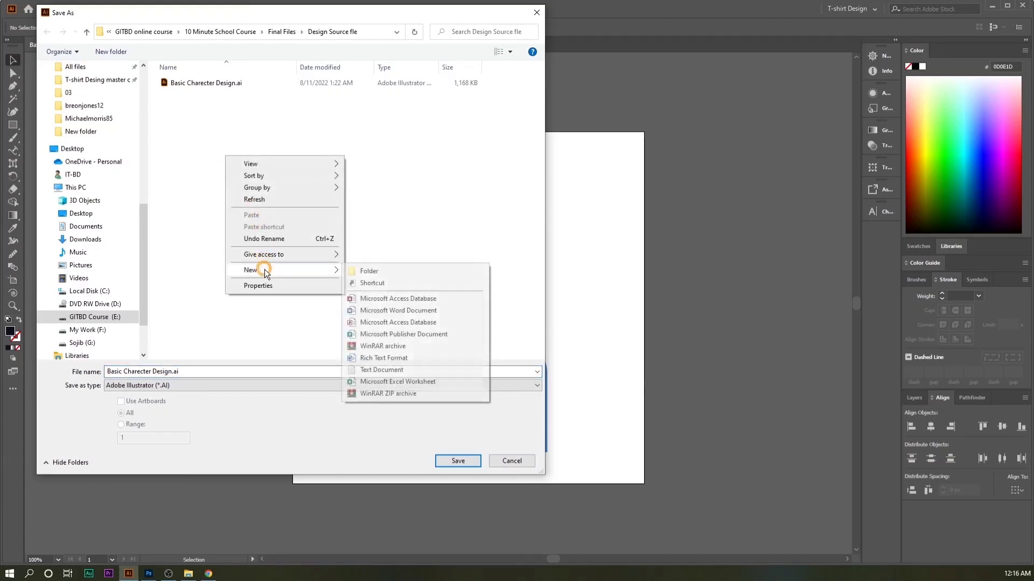
left_click(386, 269)
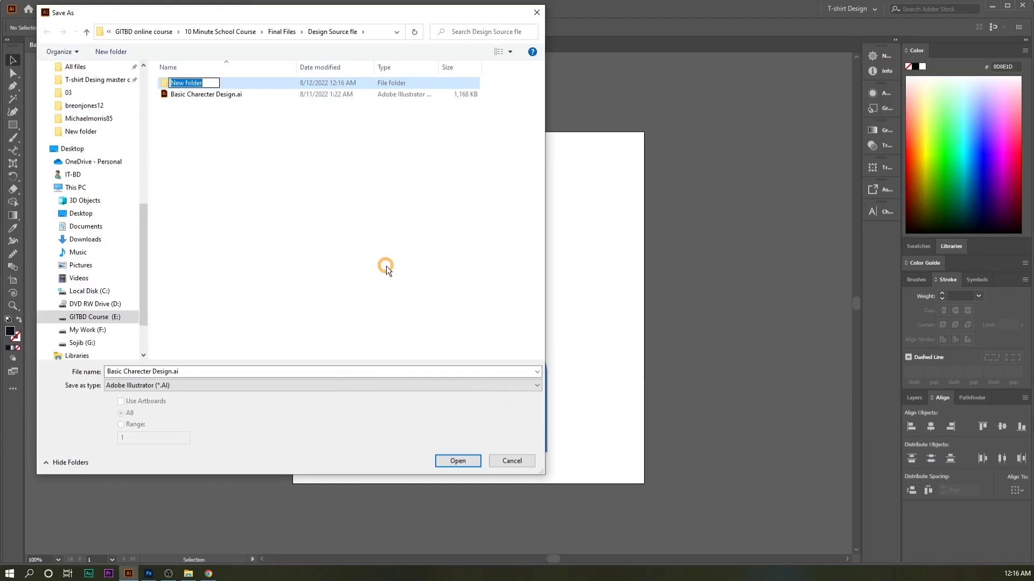
type("Desi")
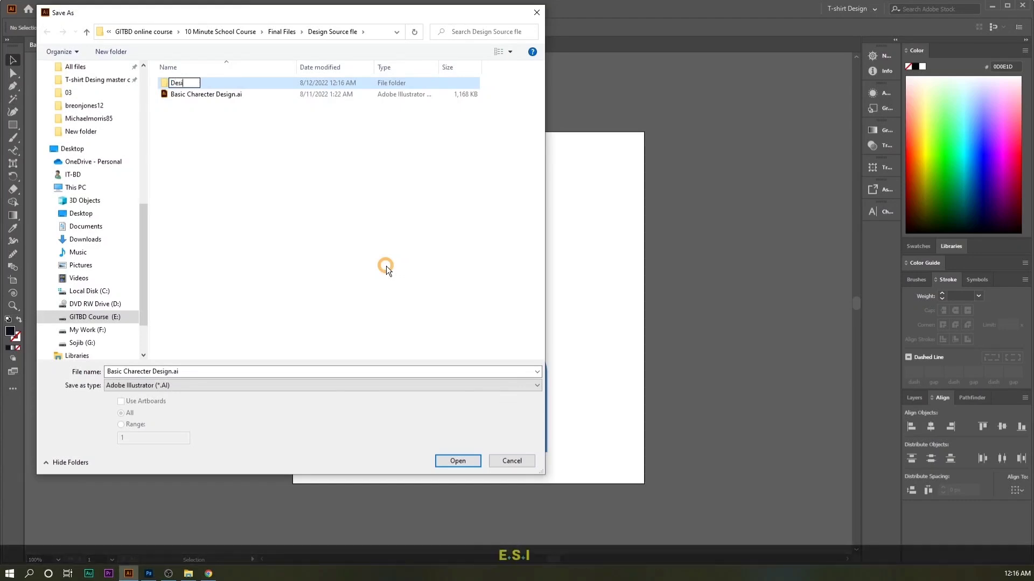
type("ng file")
key("Return")
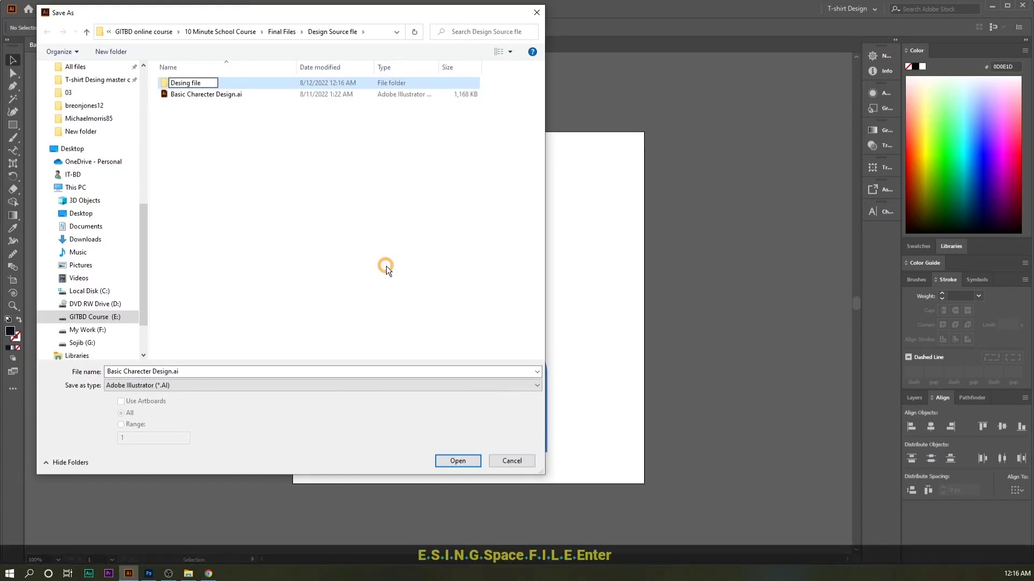
double_click(197, 83)
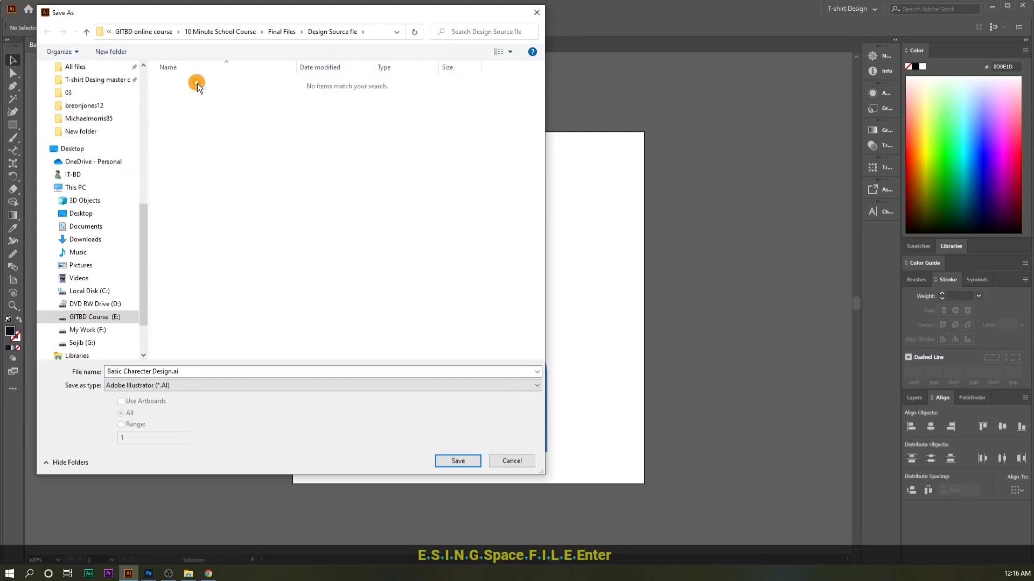
Name the file "Basic Charecter Design" and save it in the Adobe Illustrator (*.AI) format
left_click(175, 372)
left_click(213, 374)
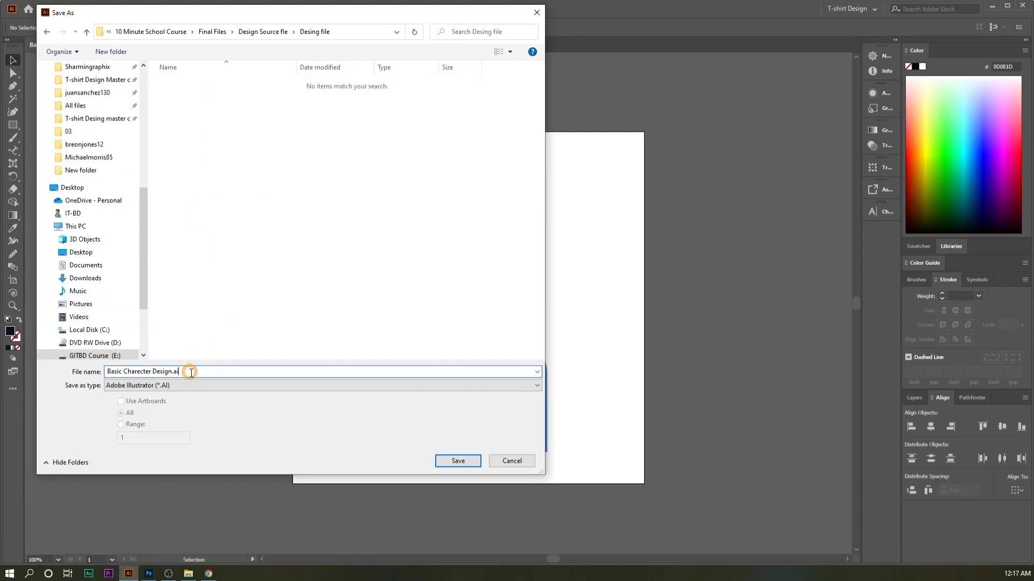
left_click_drag(189, 370, 90, 372)
key("BackSpace")
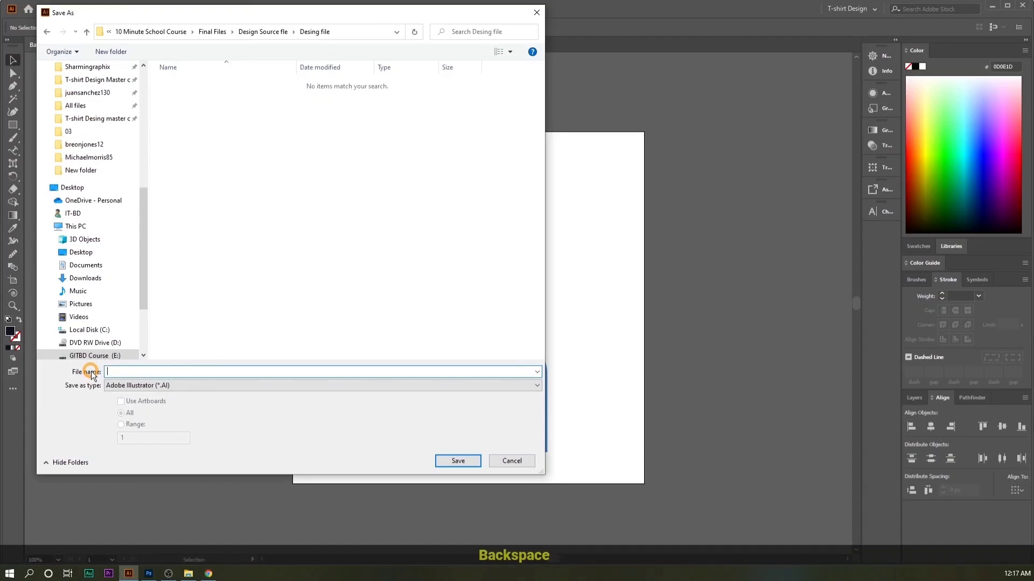
type("Basic Charecter Design")
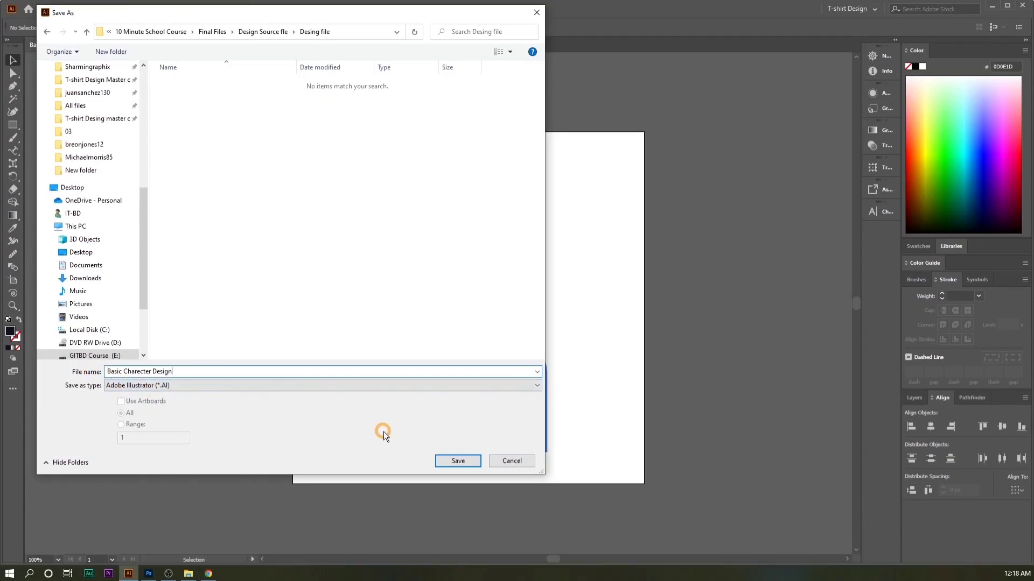
left_click(309, 387)
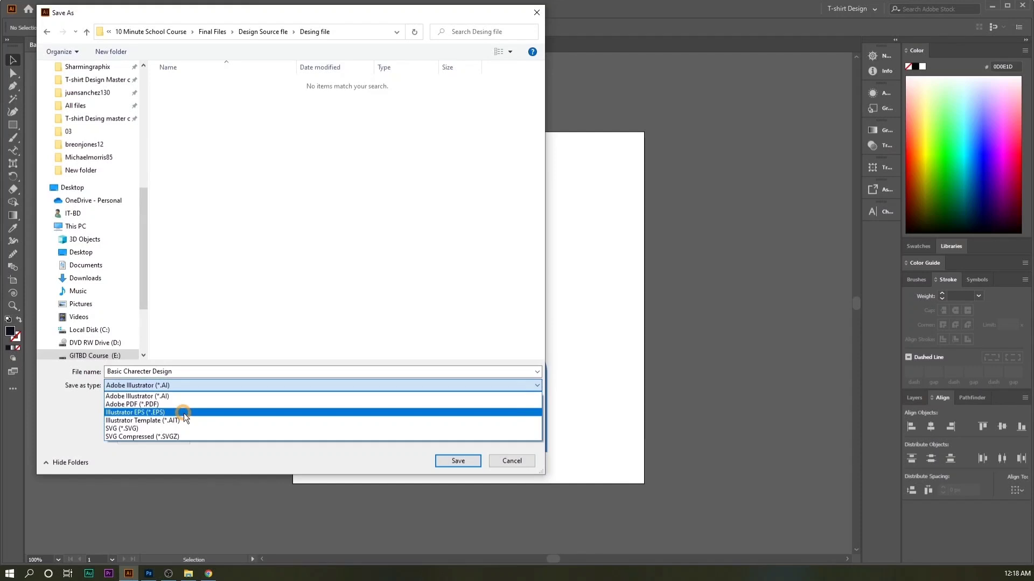
left_click(185, 385)
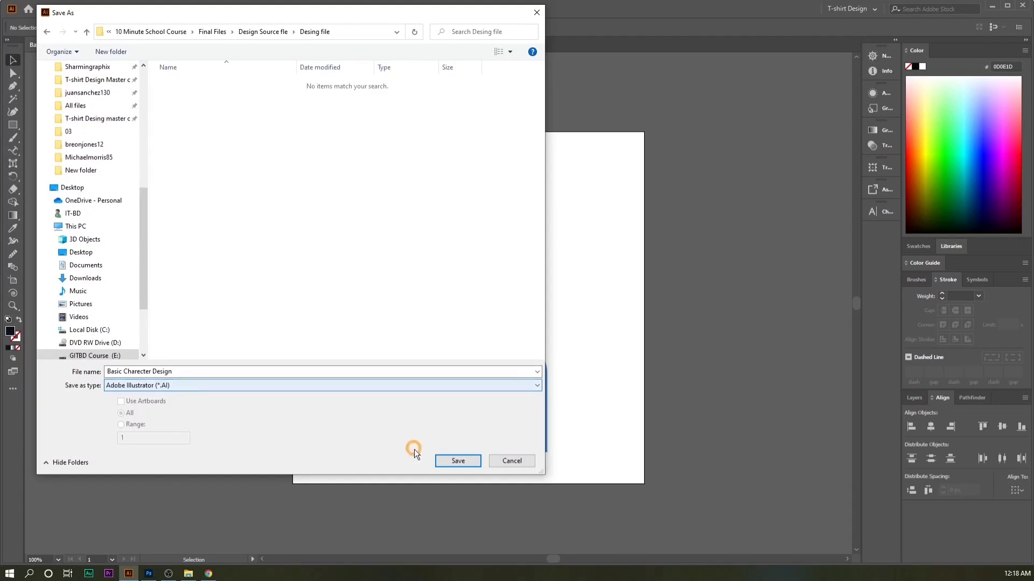
left_click(447, 459)
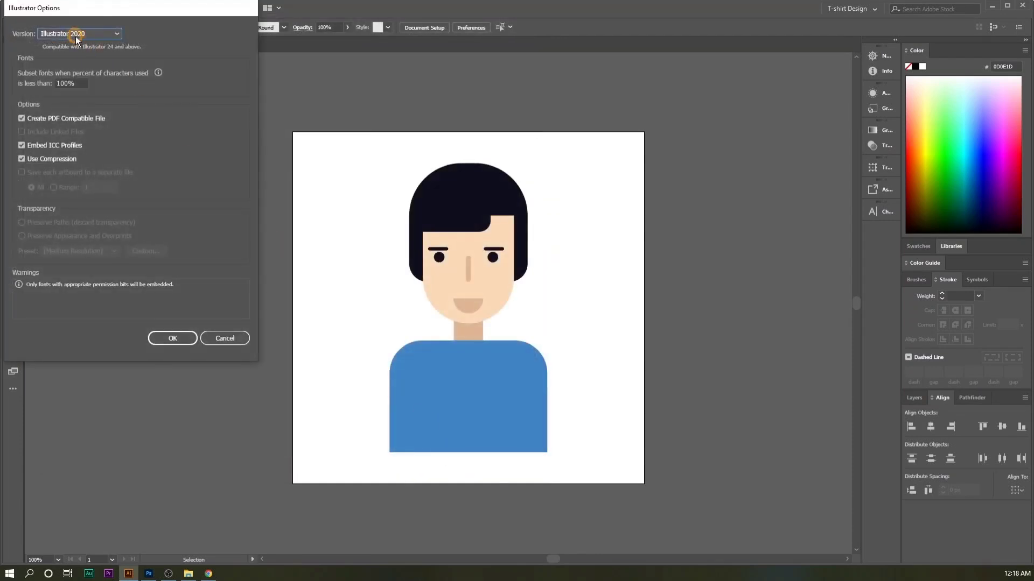
Choose Illustrator 2020 as the file version and accept the Illustrator save options
left_click_drag(101, 10, 353, 91)
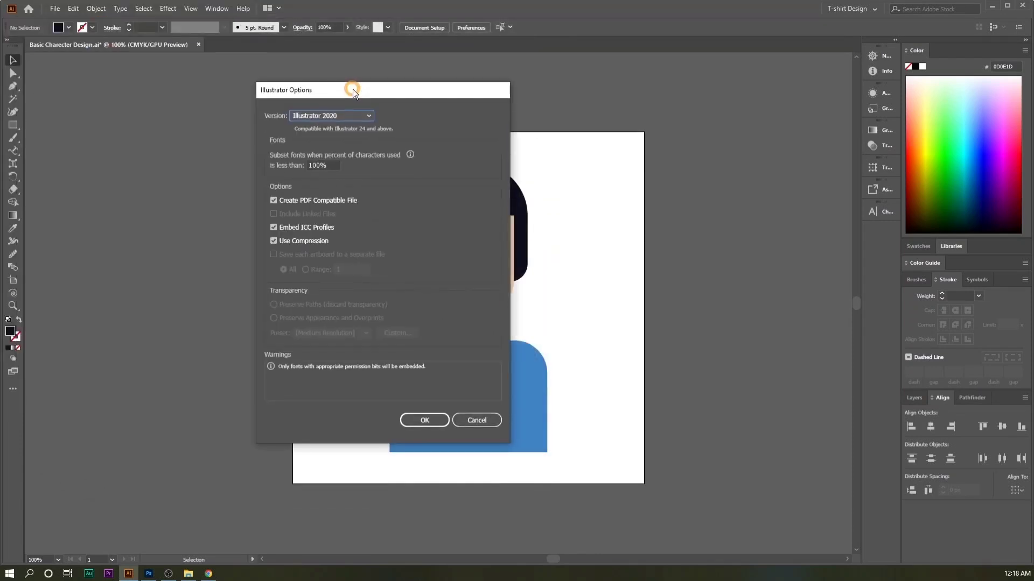
left_click(327, 117)
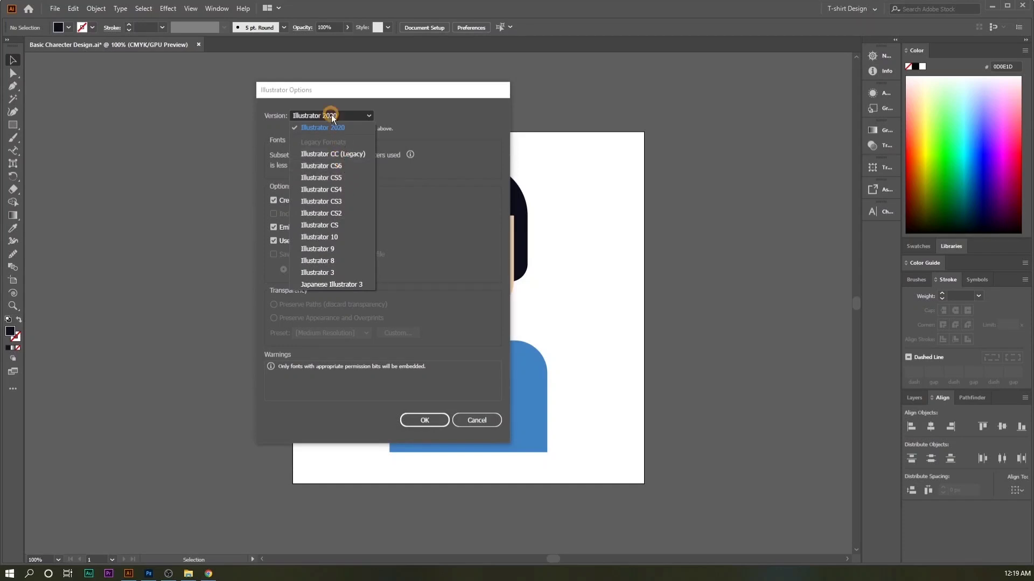
left_click(330, 128)
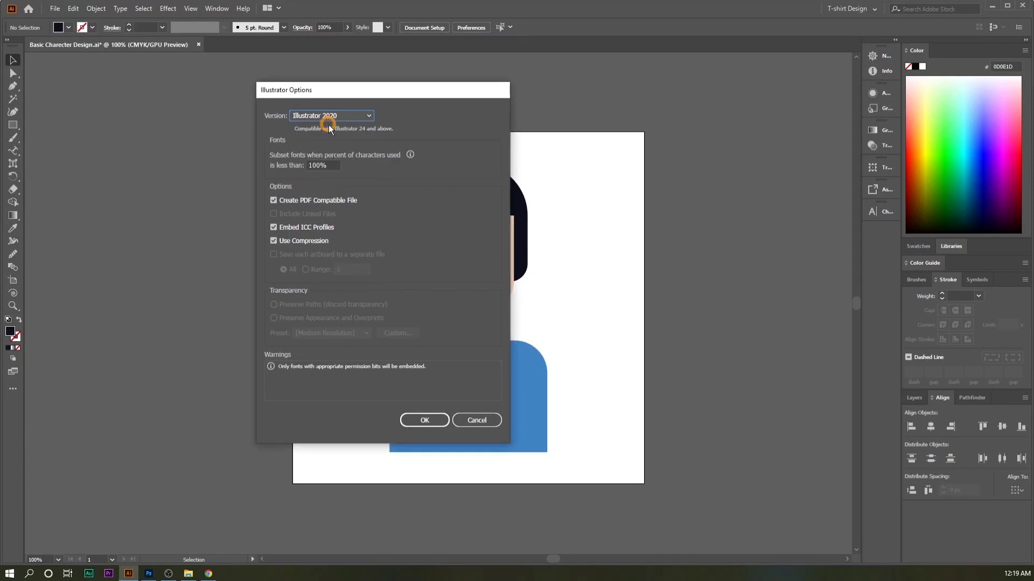
left_click(445, 425)
left_click(427, 419)
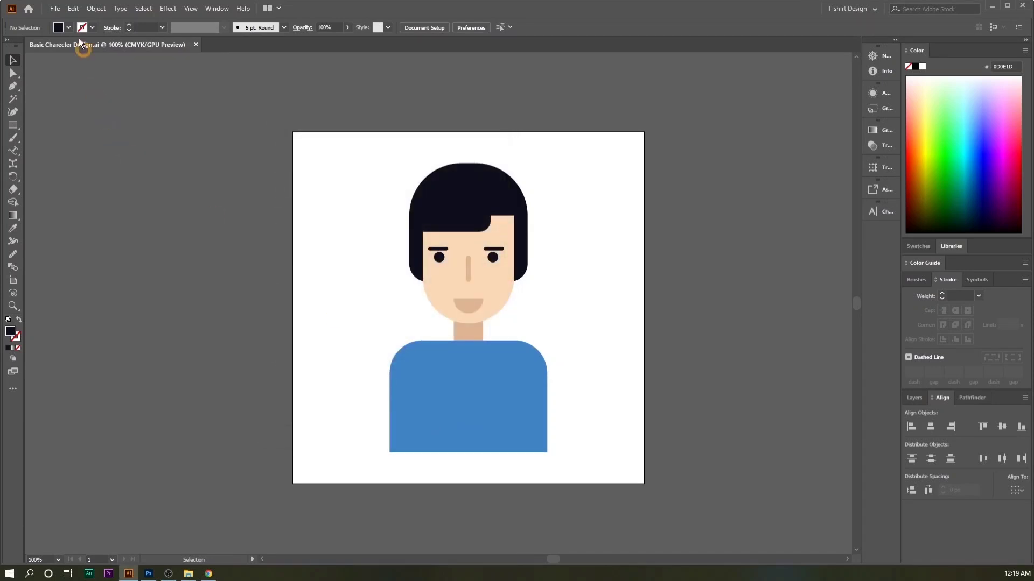
Save the design as "Basic Charecter Design.pdf" in Adobe PDF (*.PDF) format, using all artboards, and accept the PDF options
left_click(56, 8)
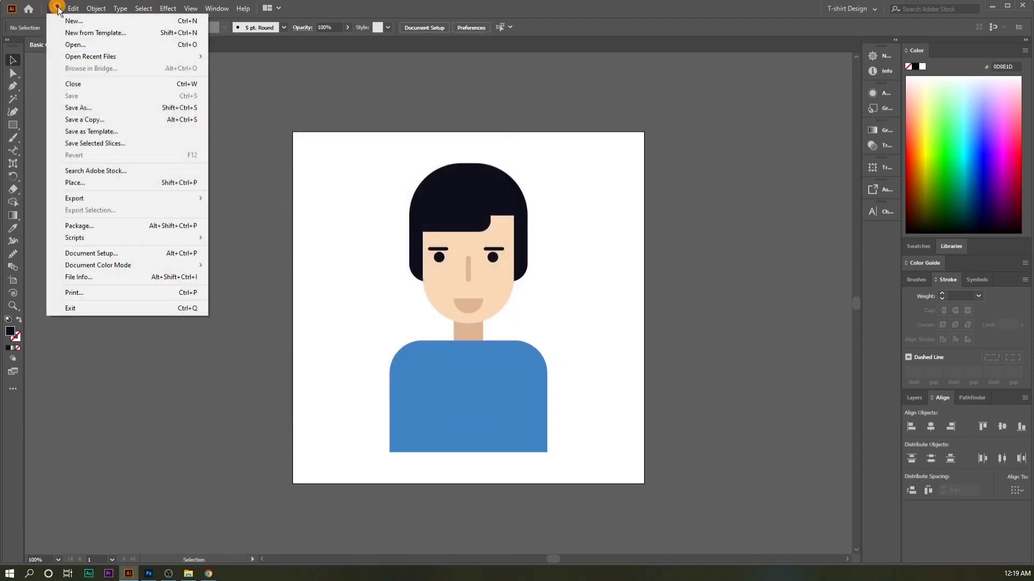
left_click(82, 108)
left_click(168, 383)
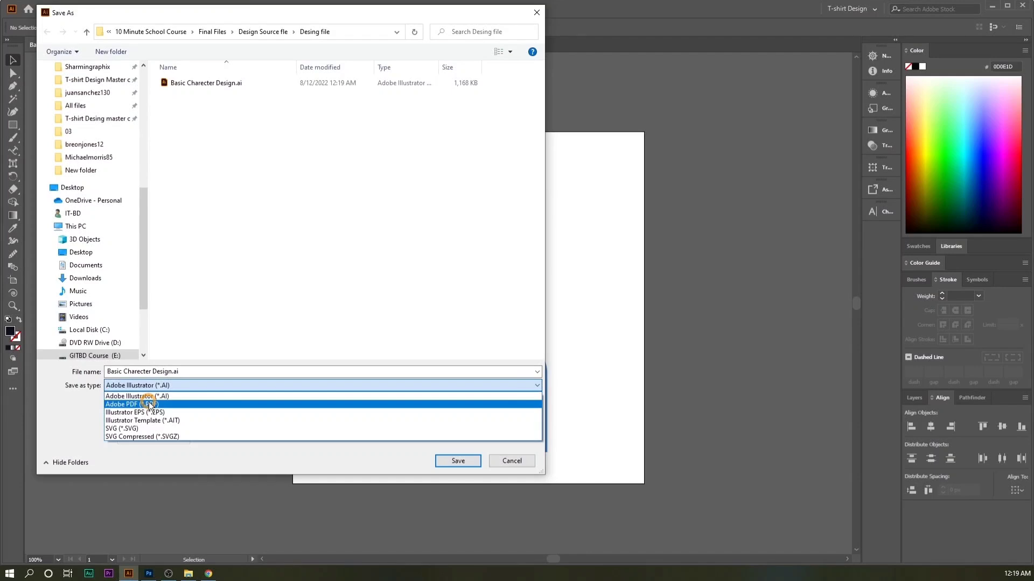
left_click(149, 403)
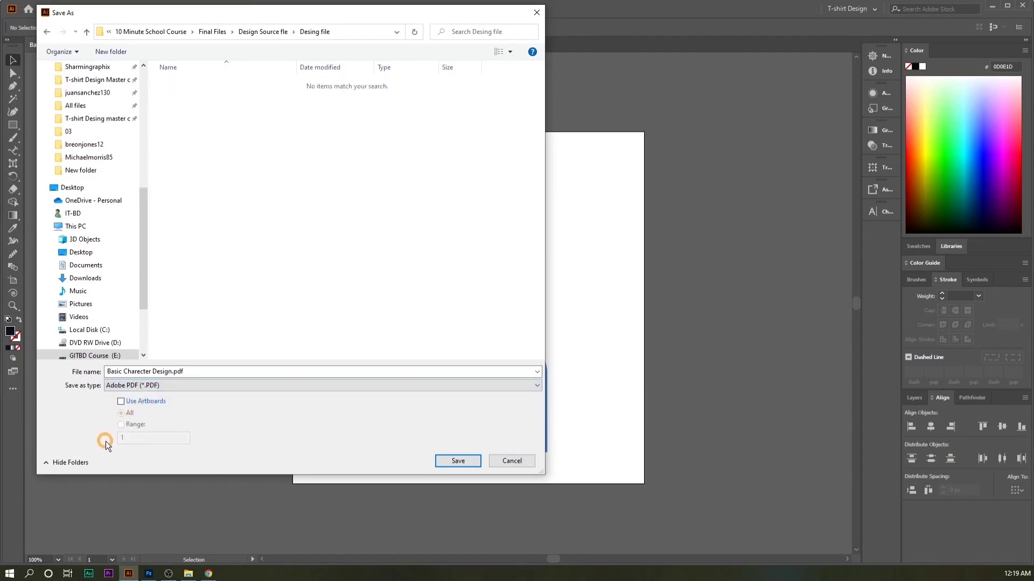
left_click(122, 401)
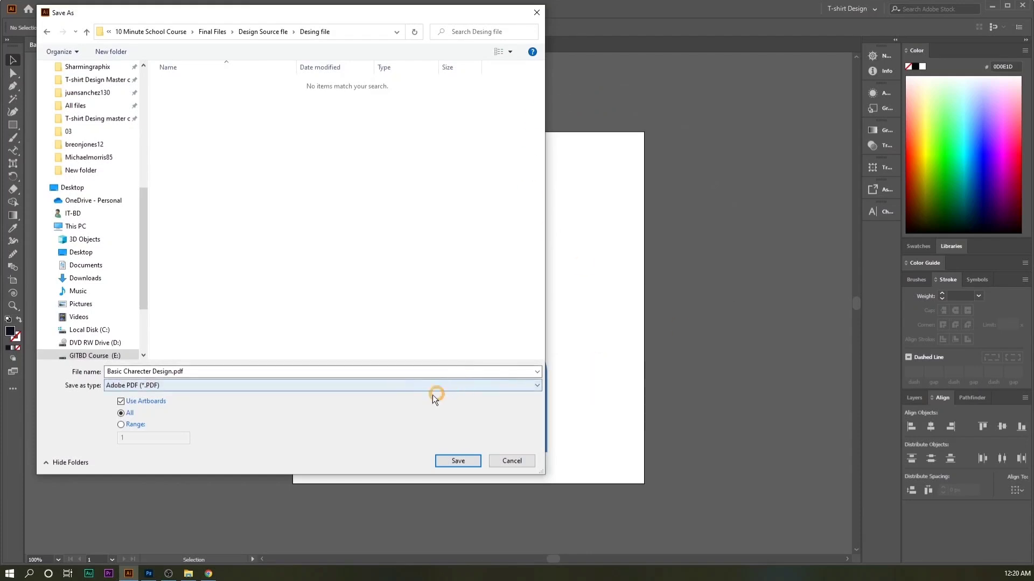
left_click(464, 461)
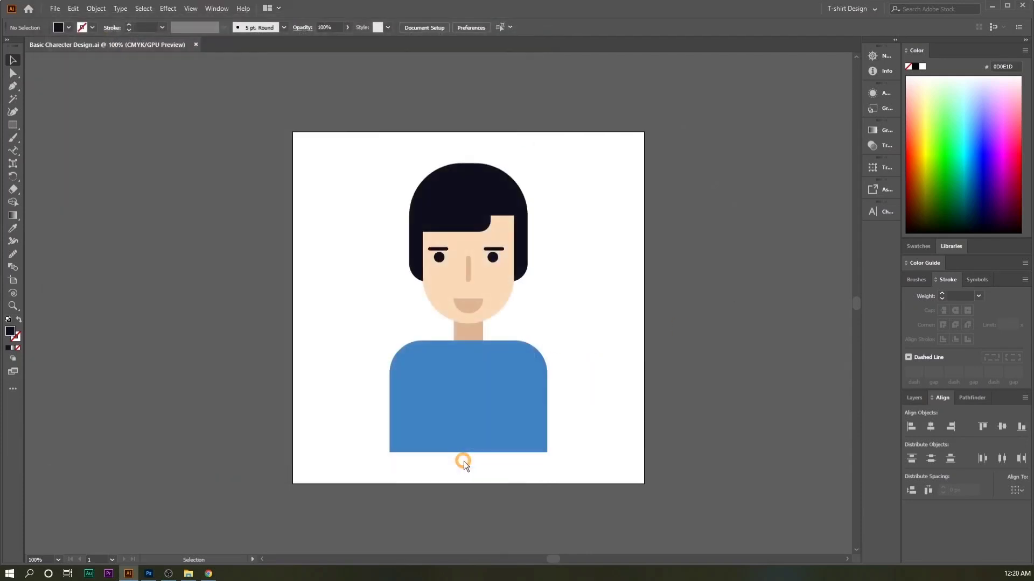
left_click(253, 311)
left_click(55, 8)
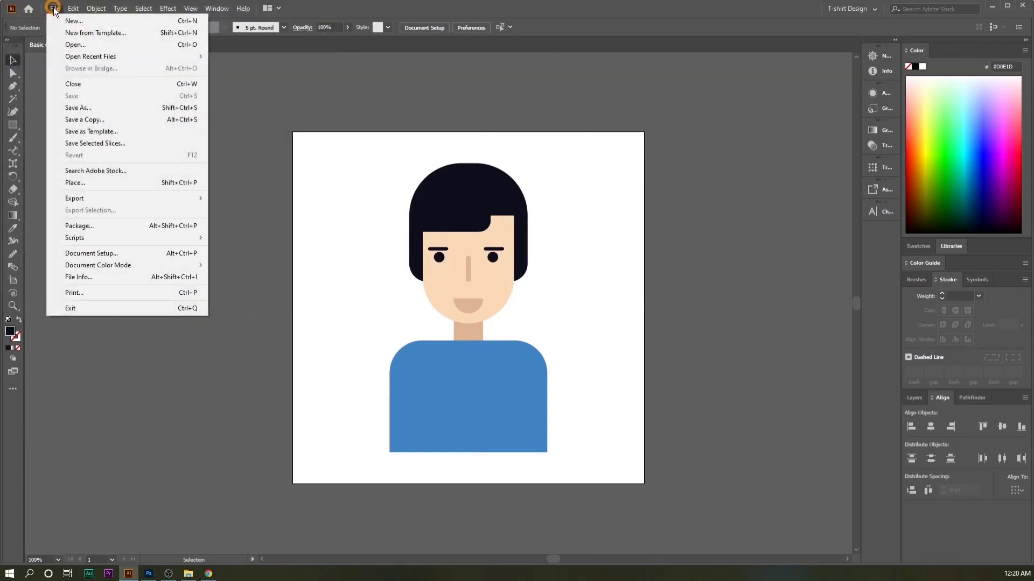
left_click(72, 105)
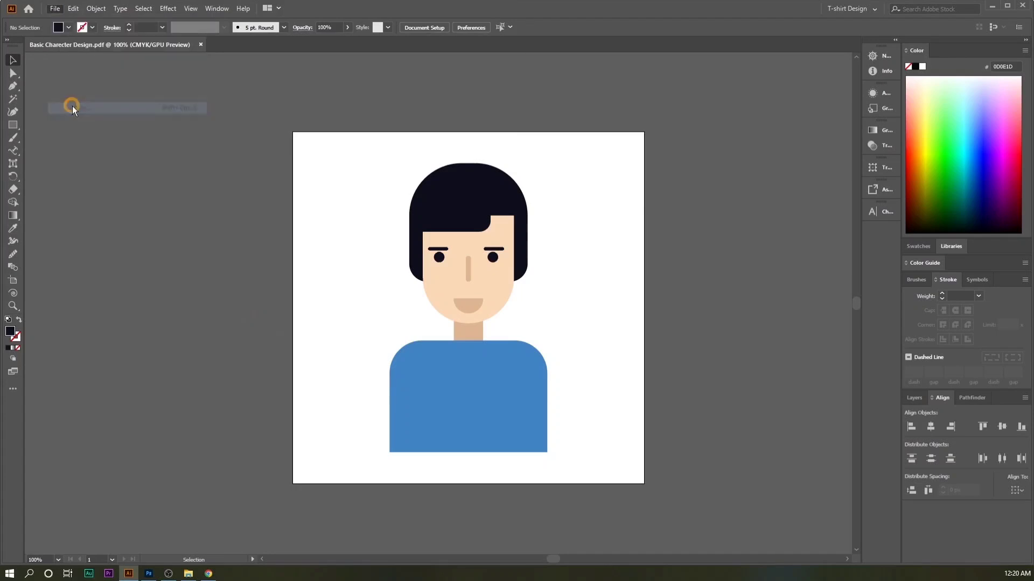
left_click(180, 386)
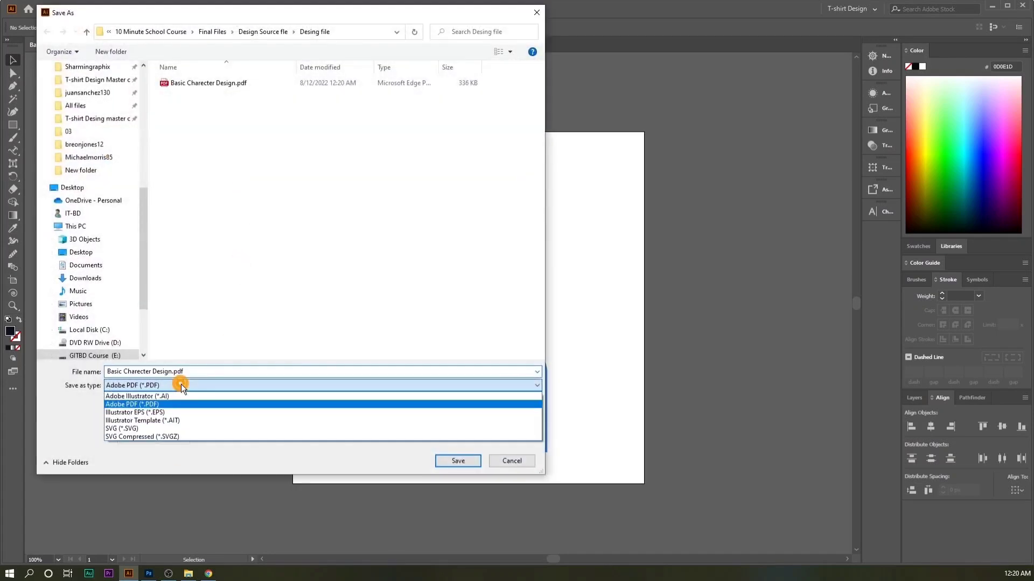
left_click(171, 413)
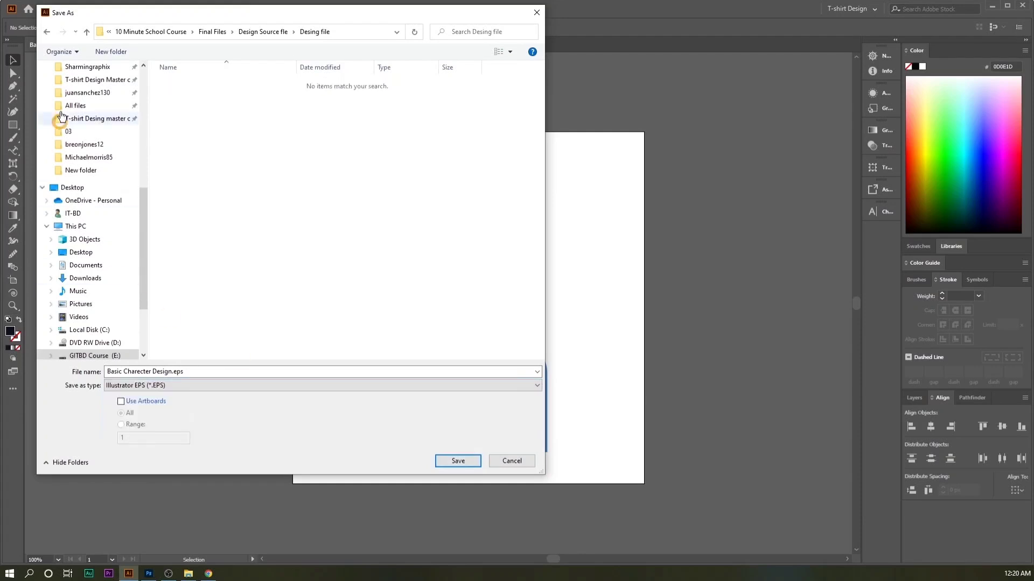
left_click(194, 386)
left_click(149, 428)
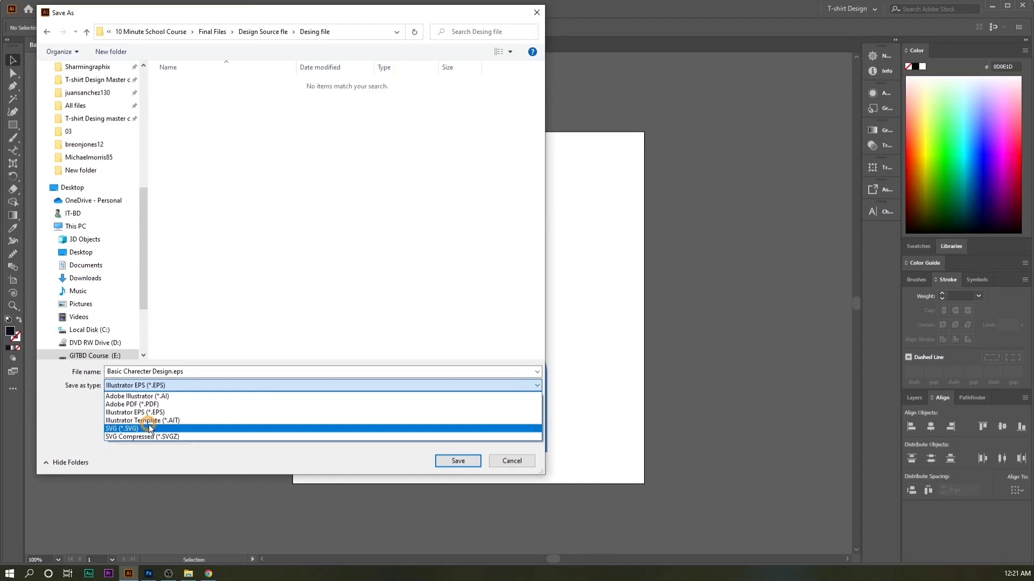
left_click(150, 428)
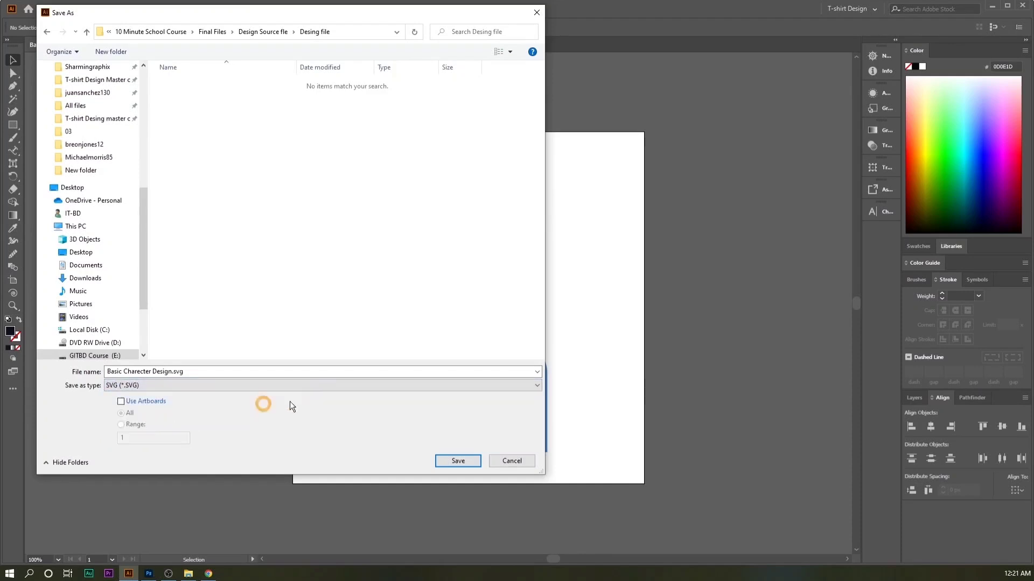
left_click(525, 461)
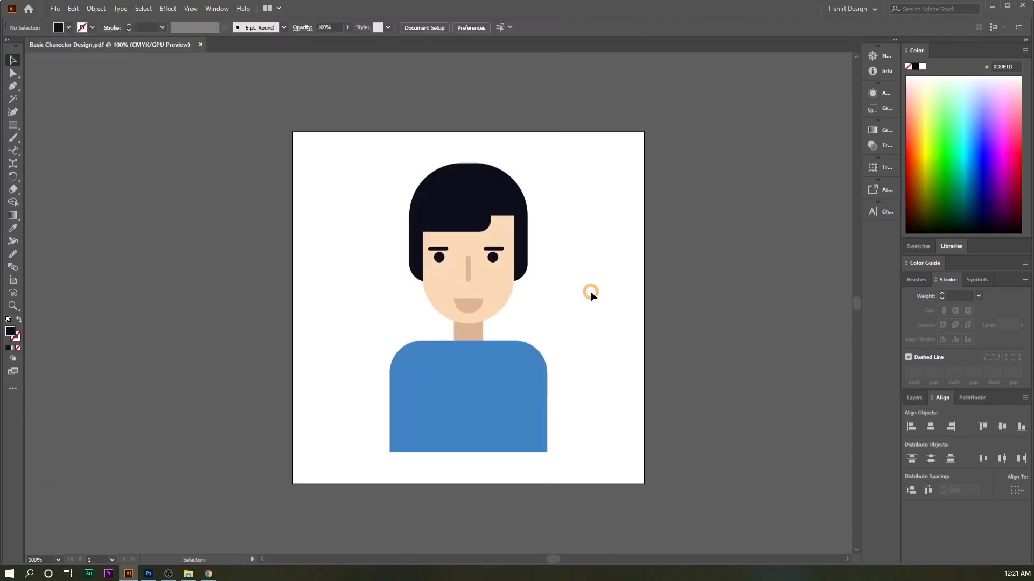
Export the design as "Basic Charecter Design.jpg" in JPEG (*.JPG) format with Use Artboards enabled for all artboards
left_click(56, 9)
left_click(79, 199)
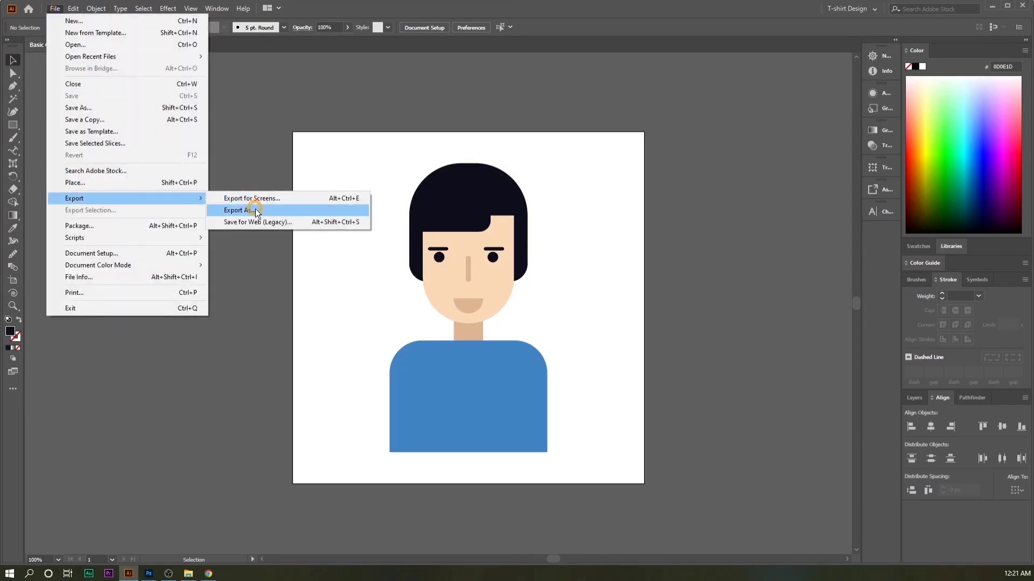
left_click(255, 210)
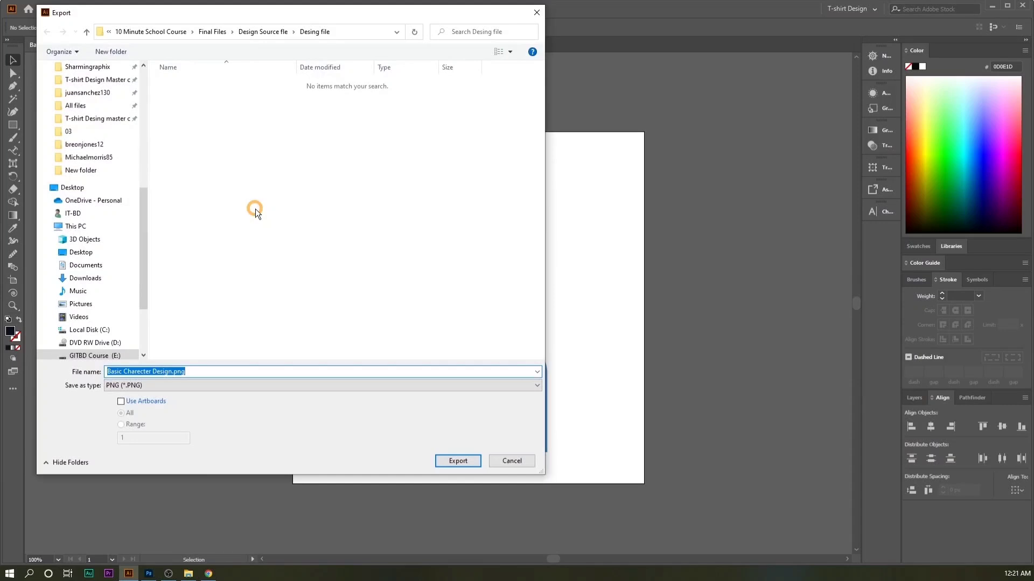
left_click(160, 387)
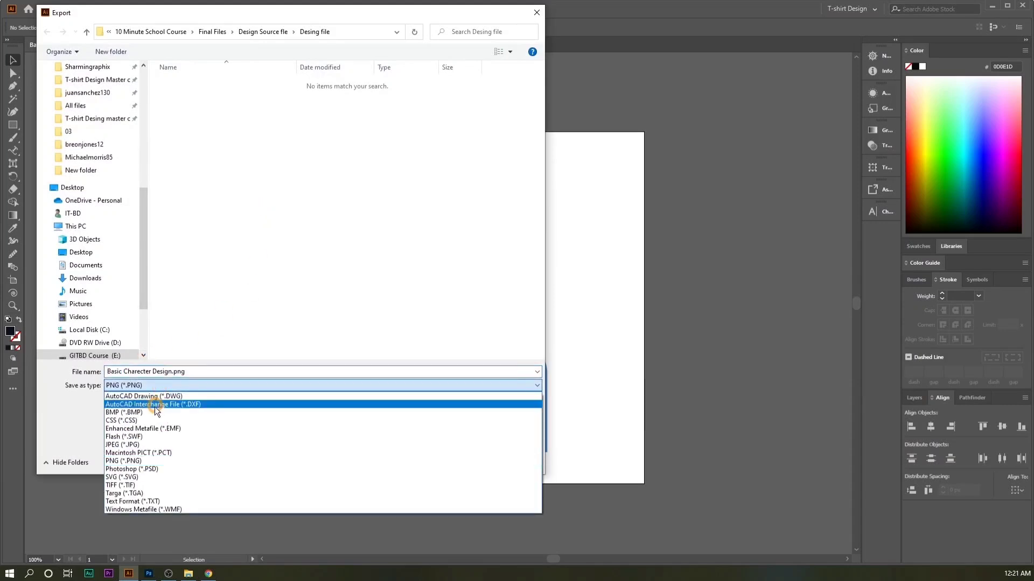
left_click(138, 445)
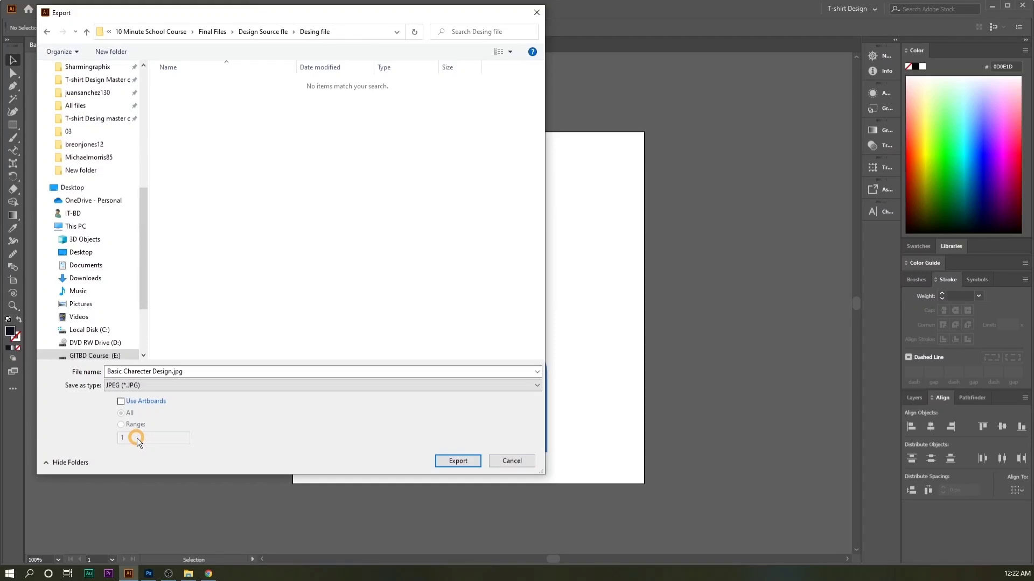
left_click(130, 401)
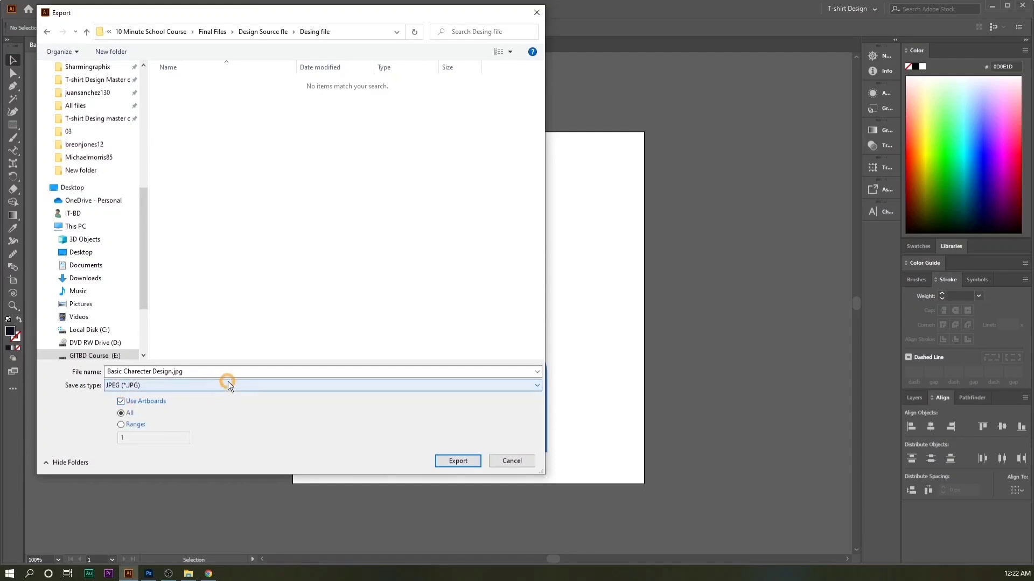
left_click(188, 372)
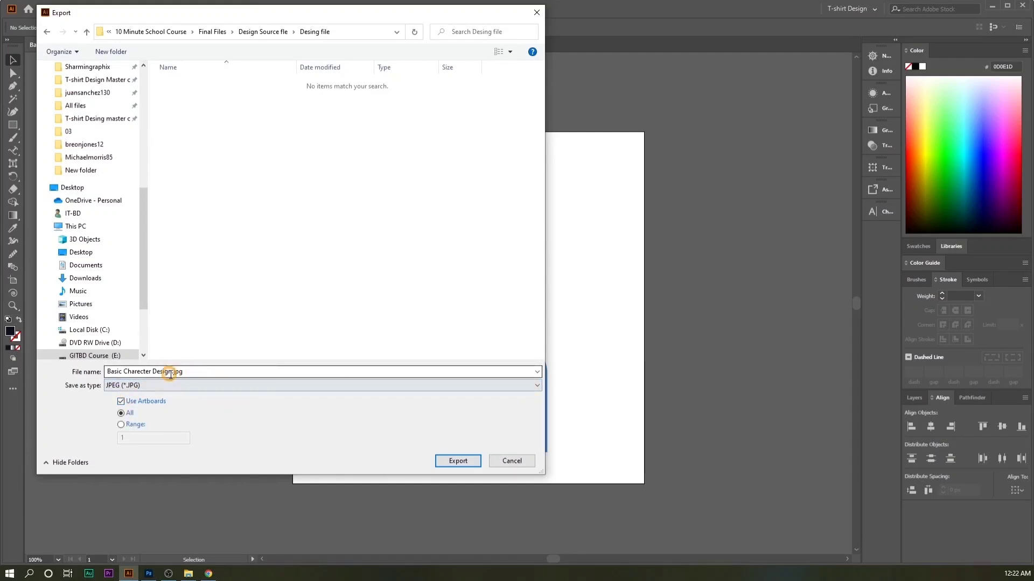
left_click(170, 374)
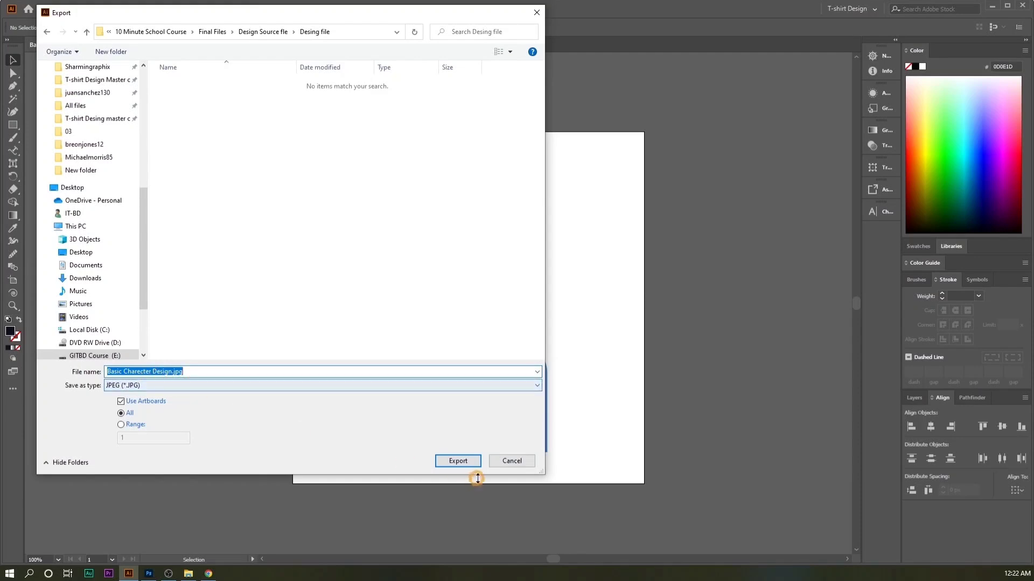
left_click(454, 461)
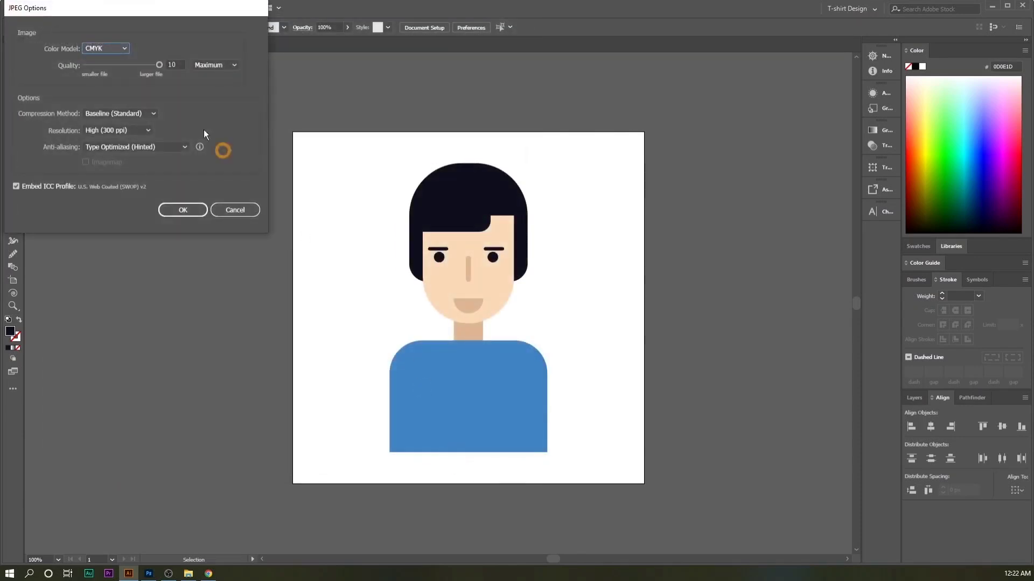
Choose the CMYK color model, Maximum quality 10 and High (300 ppi) resolution for the JPEG, and accept the options
left_click_drag(118, 6, 280, 92)
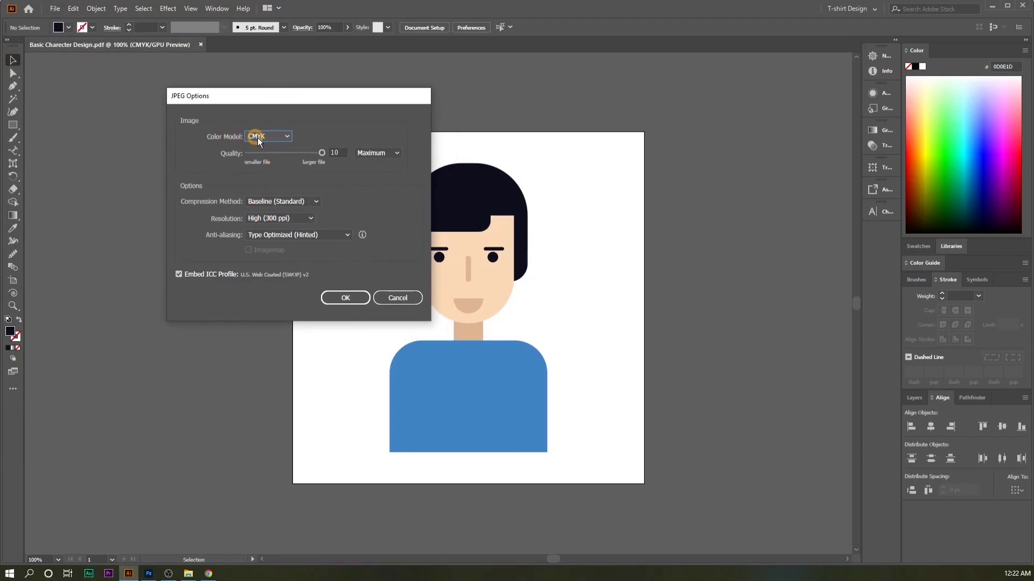
left_click(275, 138)
left_click(273, 154)
left_click_drag(317, 153, 341, 151)
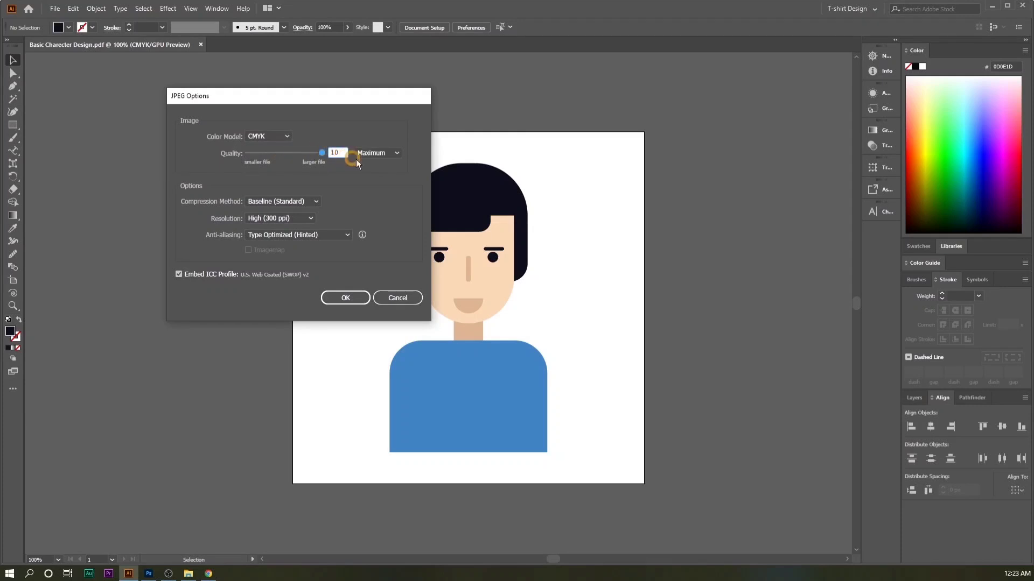
left_click(366, 153)
left_click(379, 202)
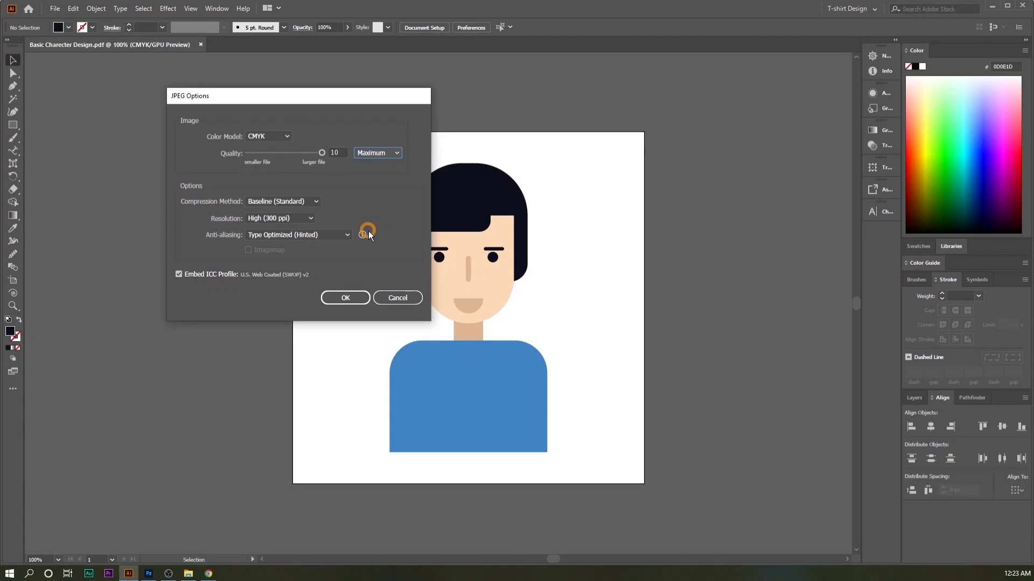
left_click(272, 219)
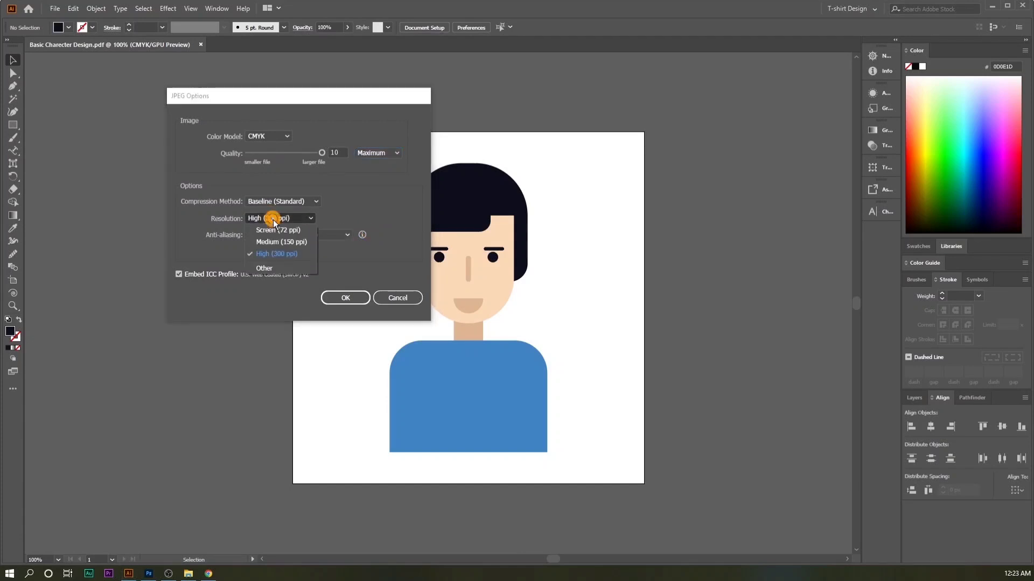
left_click(285, 255)
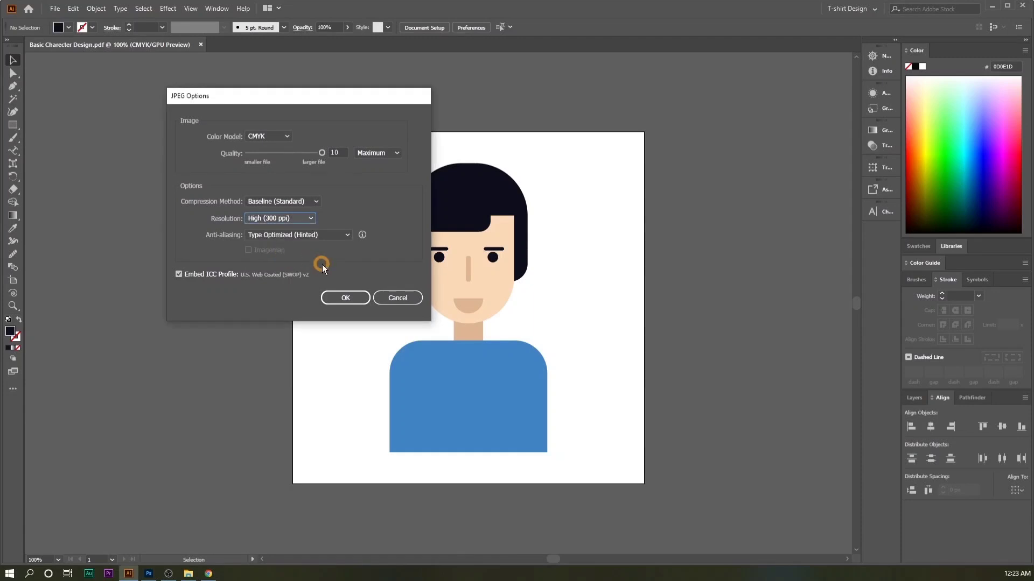
left_click(354, 296)
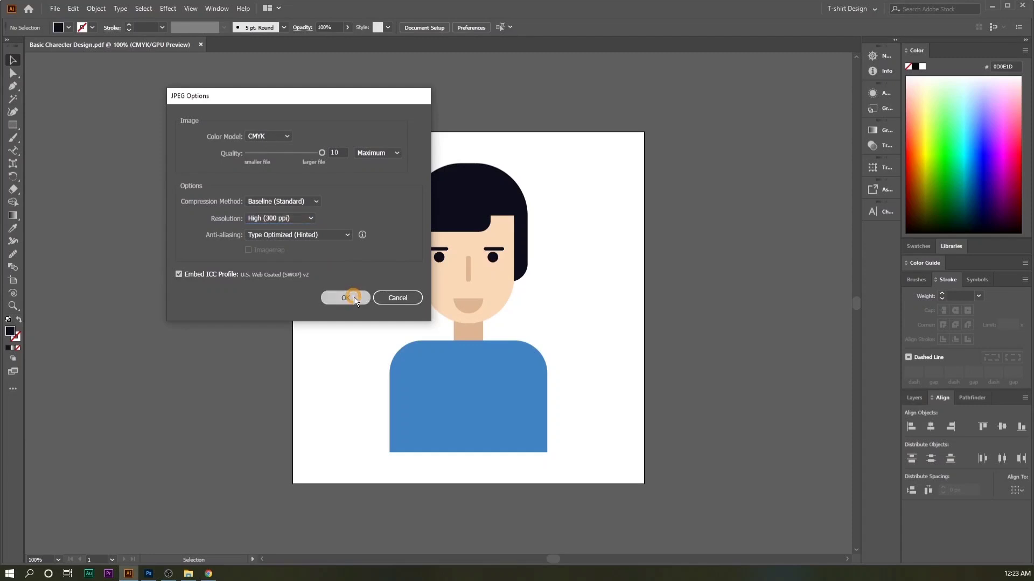
Export the design as "Basic Charecter Design.png" using all artboards, accepting High (300 ppi) resolution and a Transparent background
left_click(54, 9)
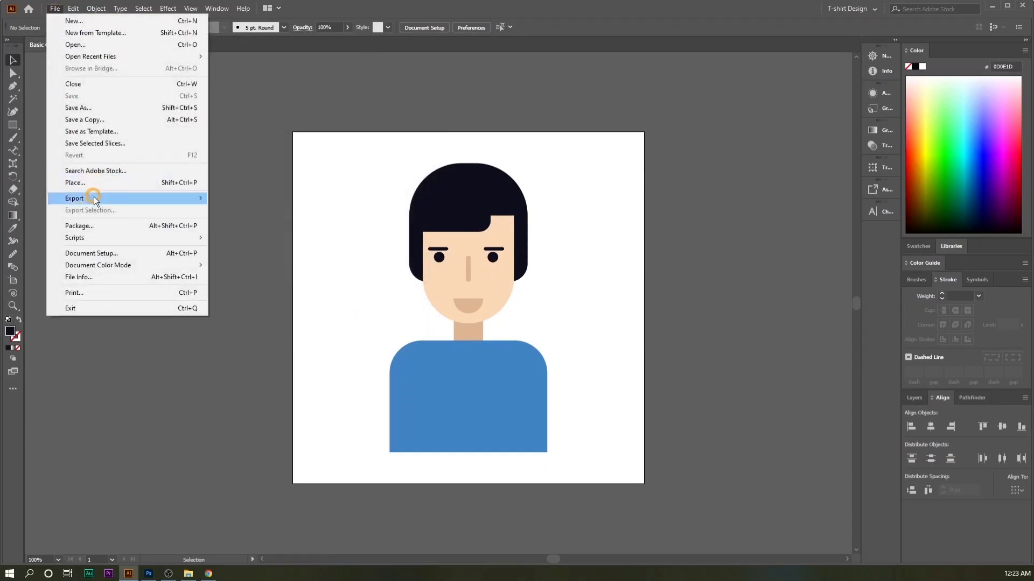
mouse_move(95, 201)
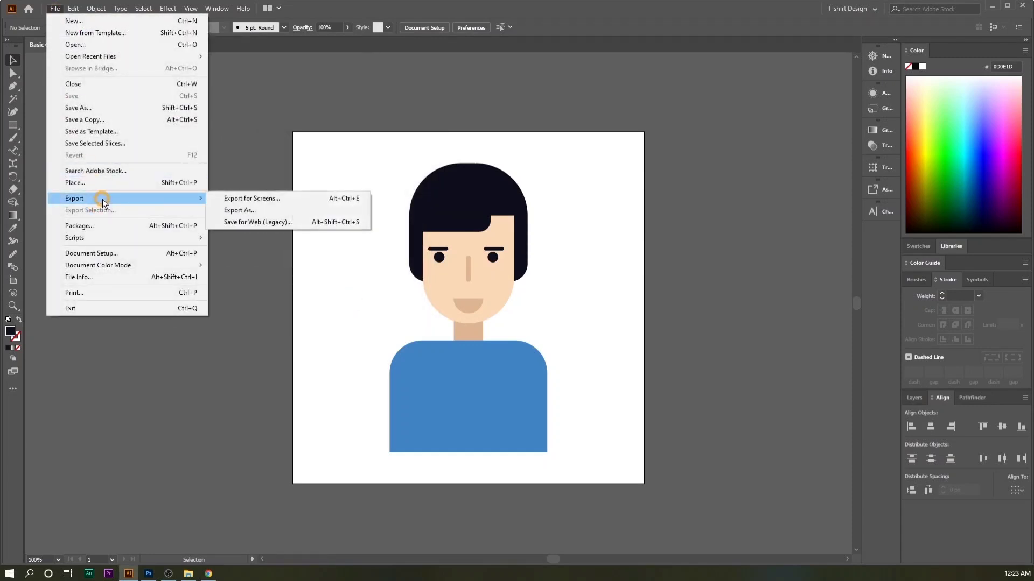
left_click(305, 210)
left_click(150, 381)
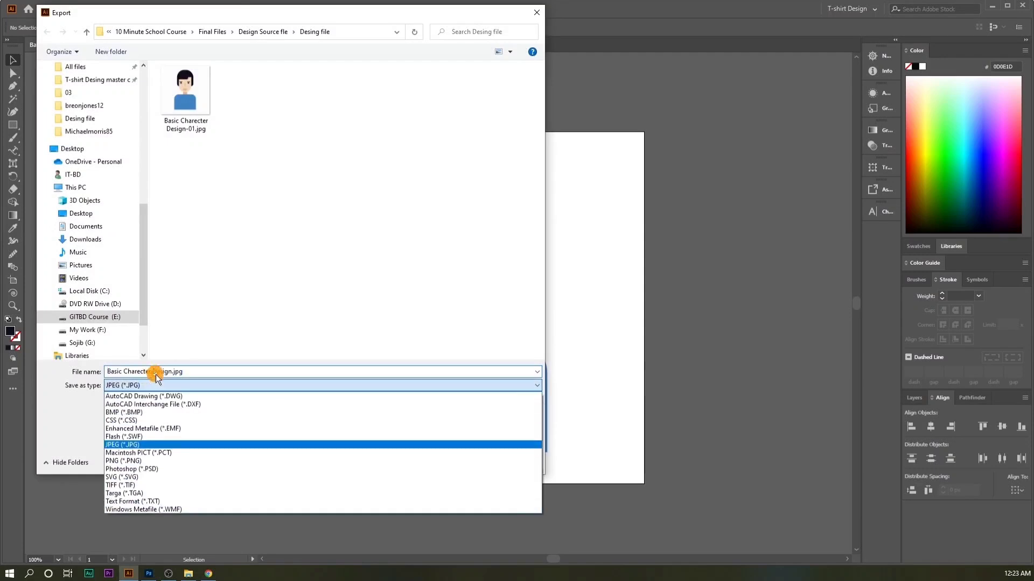
left_click(144, 461)
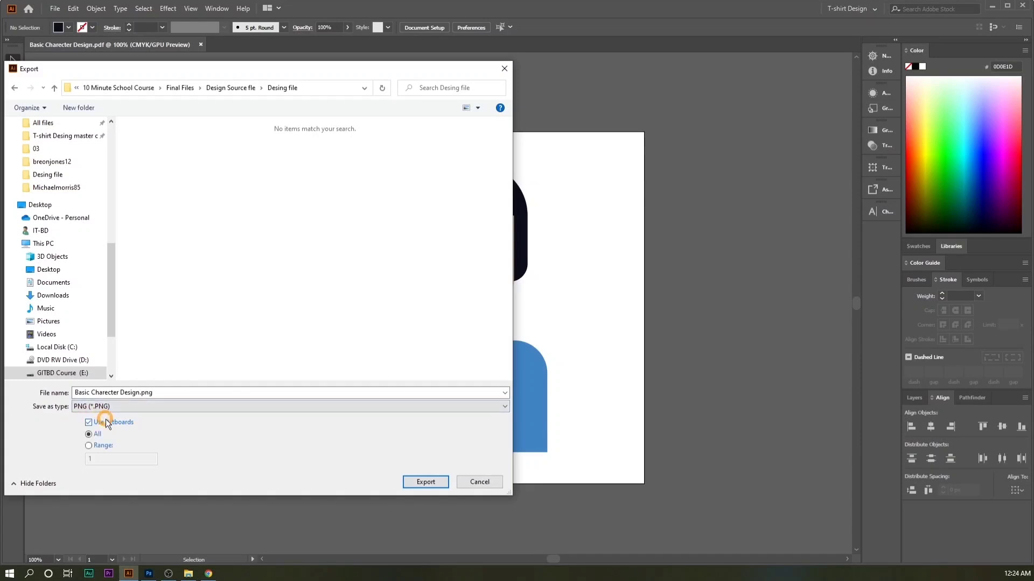
left_click(167, 392)
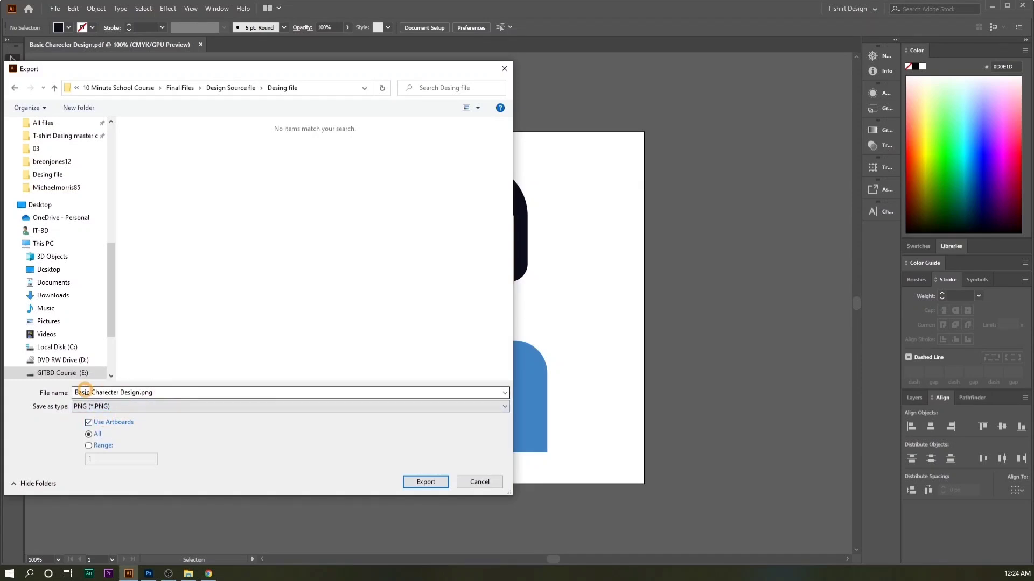
left_click(429, 483)
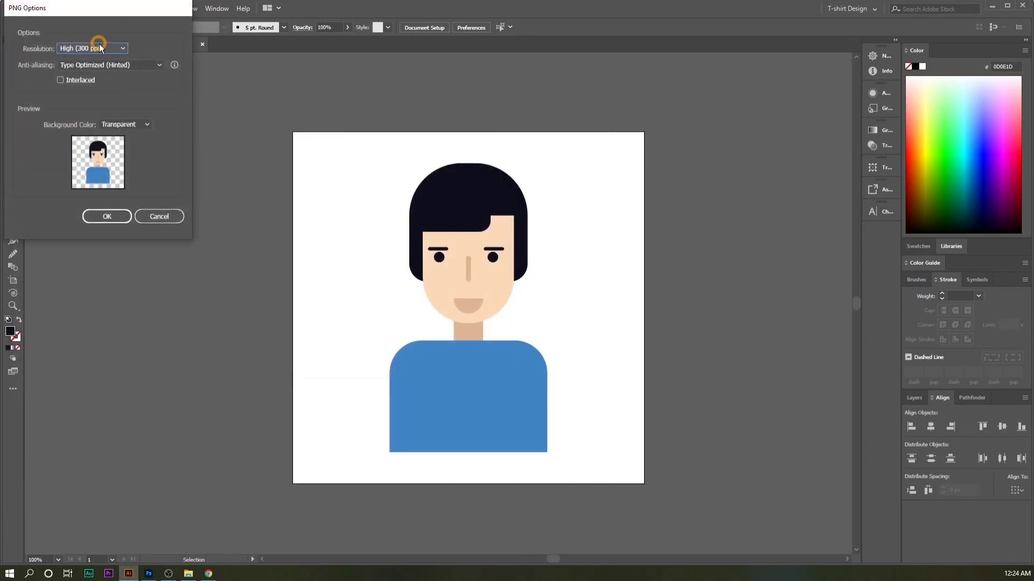
left_click(105, 216)
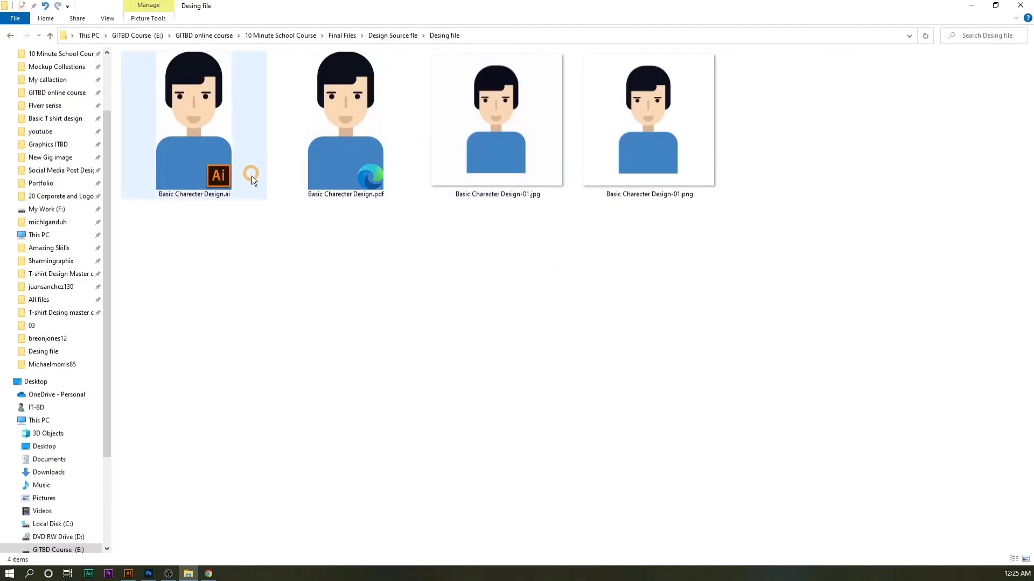
Hide the file name extensions for the files in this folder, and turn them back on
left_click(202, 146)
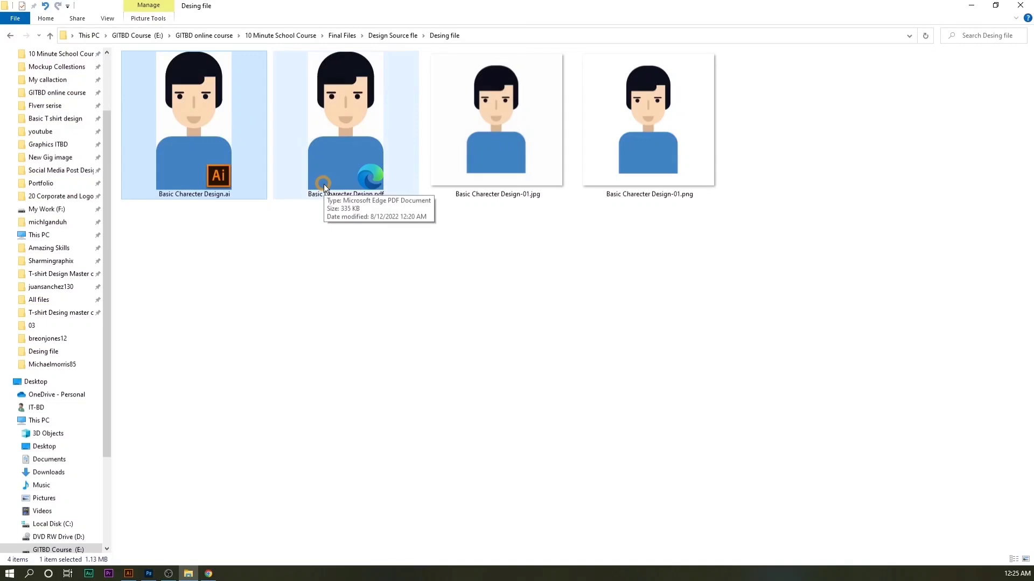
left_click(114, 18)
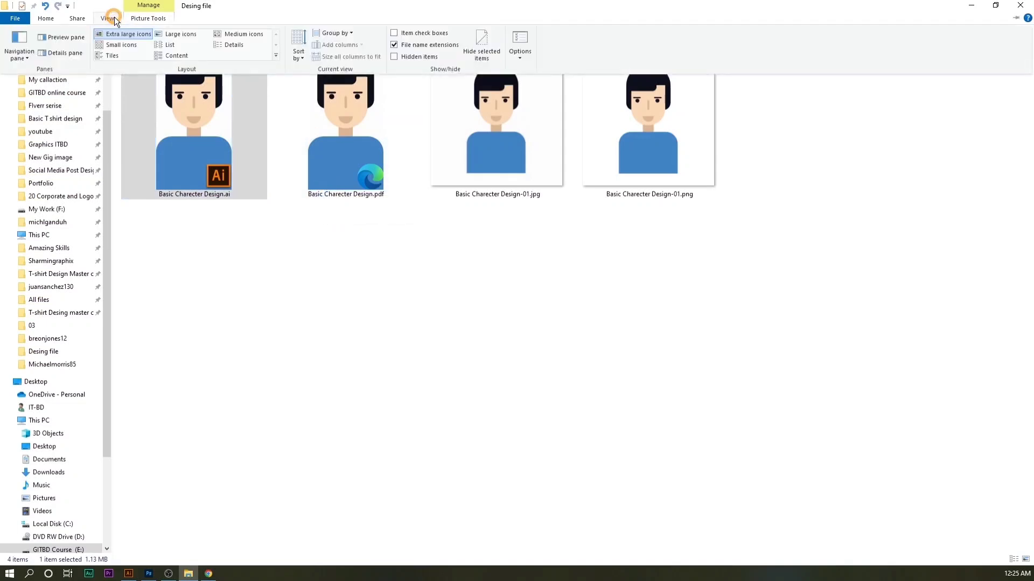
left_click(413, 47)
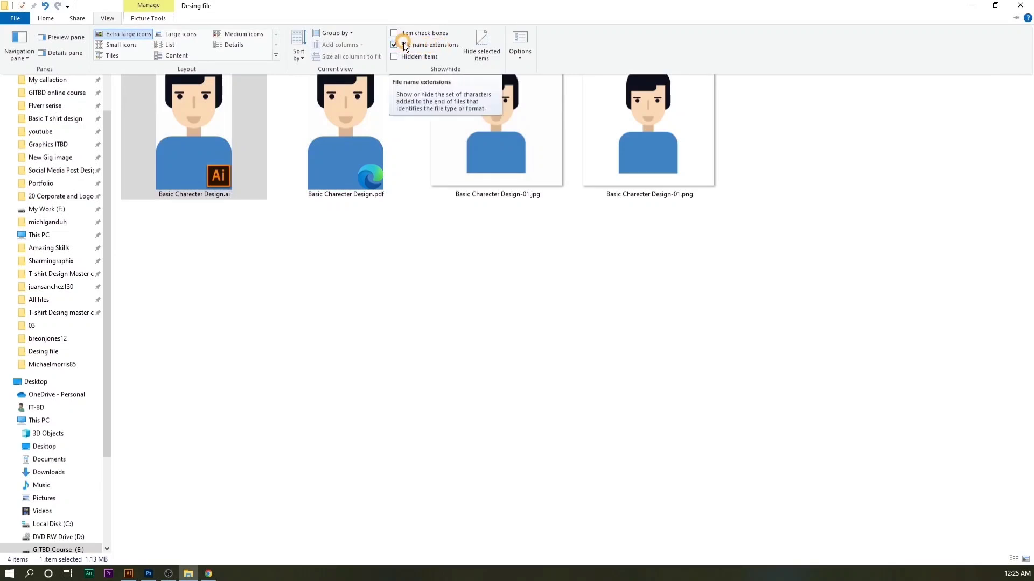
left_click(403, 44)
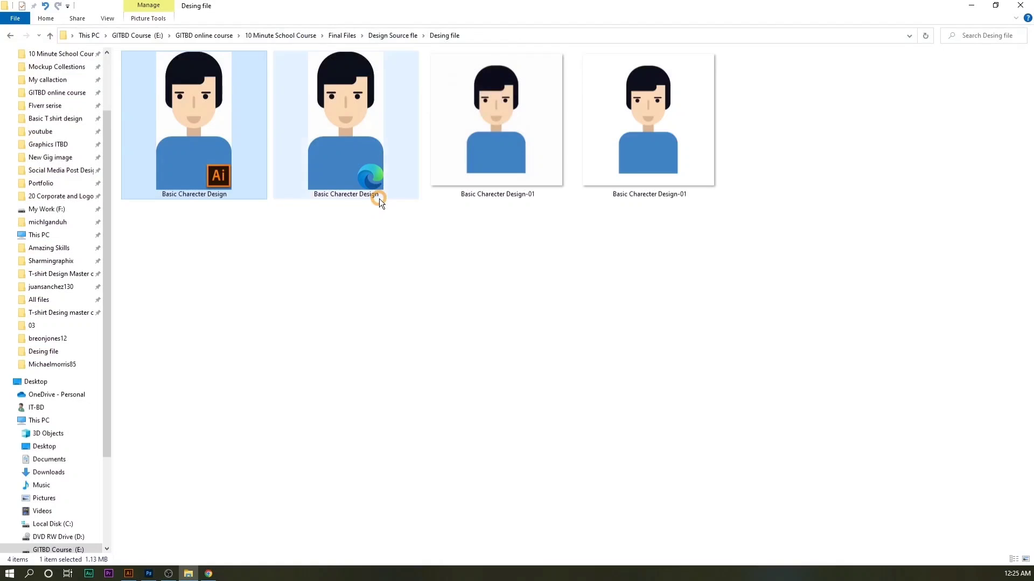
left_click(117, 21)
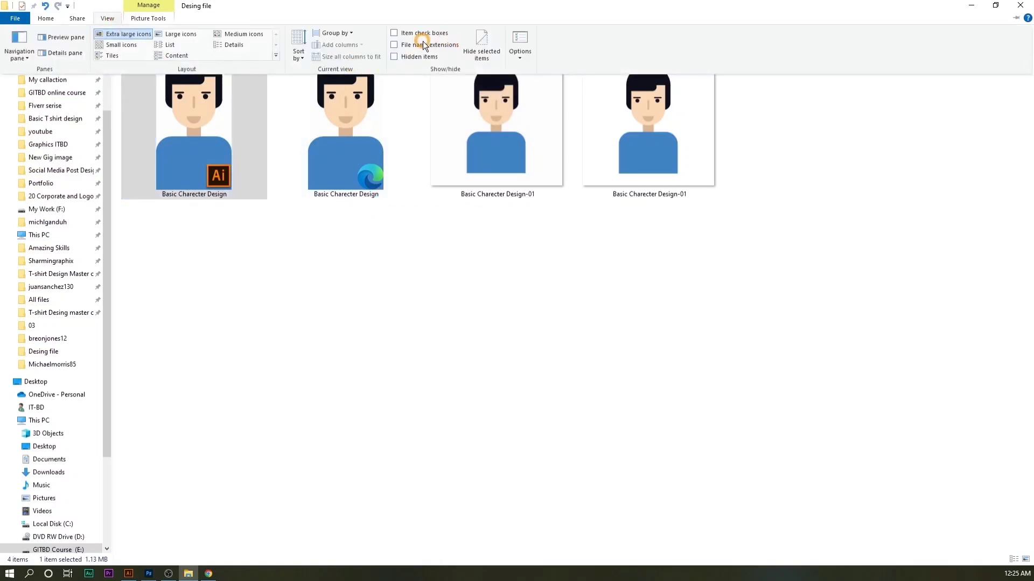
left_click(423, 44)
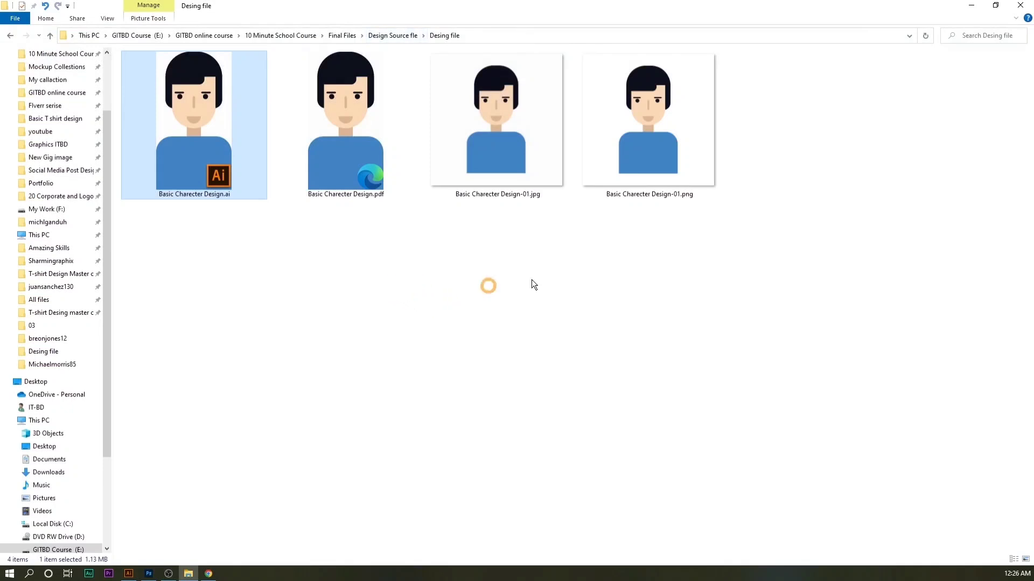
Check the exported "Basic Charecter Design-01" PNG and JPG files, viewing the JPG full size and closing it before opening the PNG
left_click(686, 197)
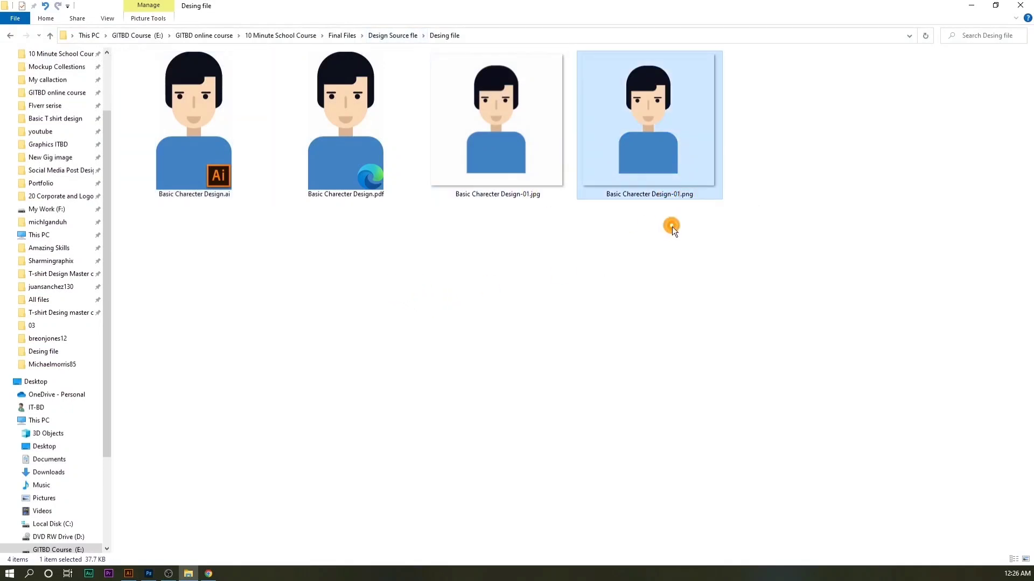
left_click(530, 196)
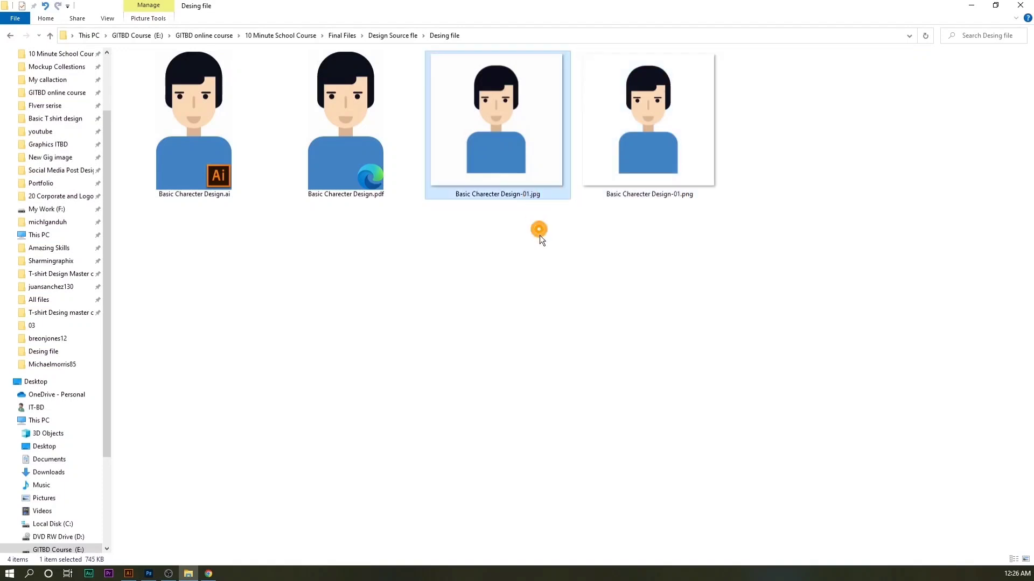
double_click(489, 111)
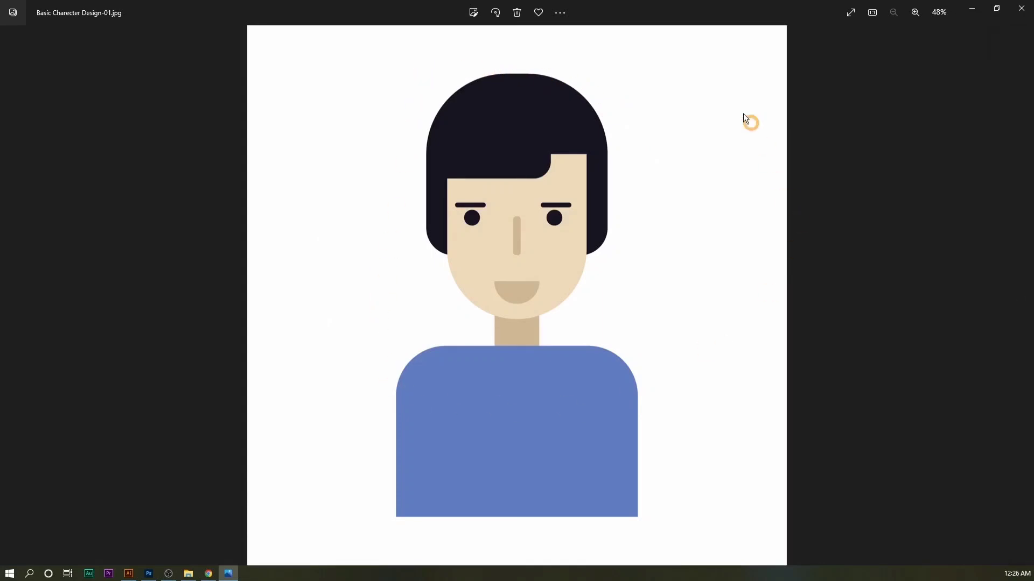
left_click(1021, 6)
double_click(691, 130)
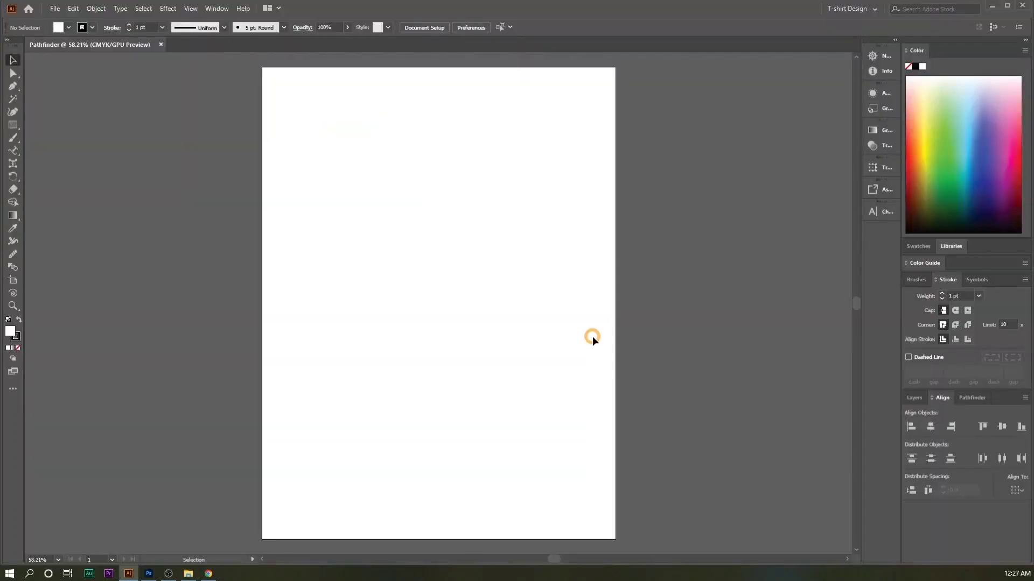
Show the Pathfinder panel in Illustrator and float it in the workspace beside the artboard
left_click(226, 8)
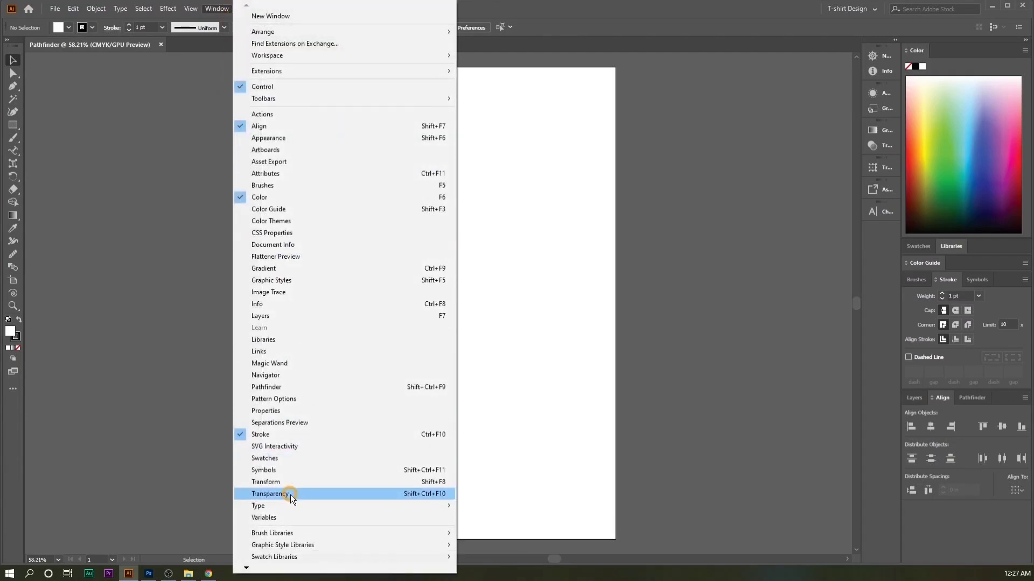
left_click(275, 388)
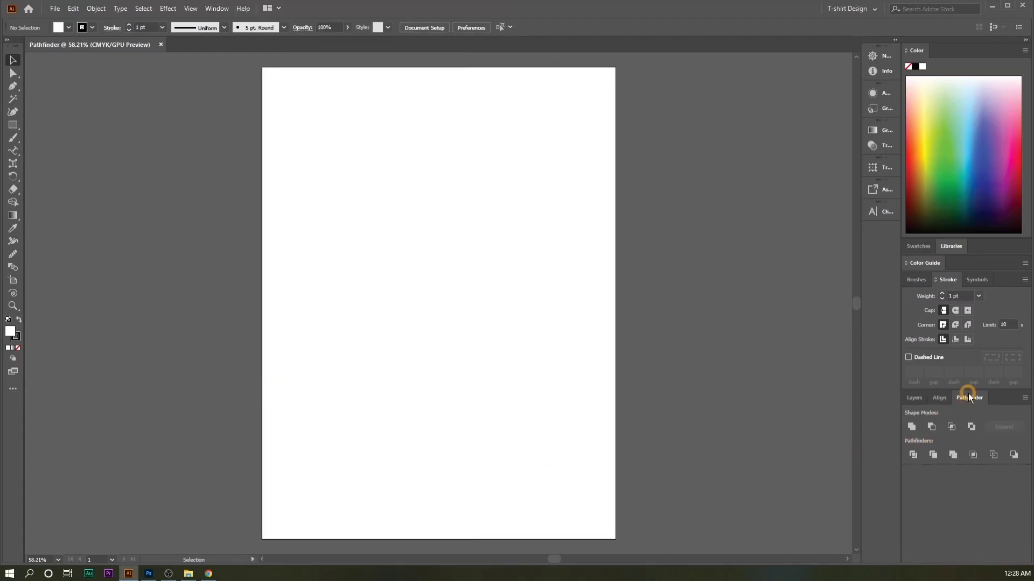
left_click_drag(968, 396, 758, 193)
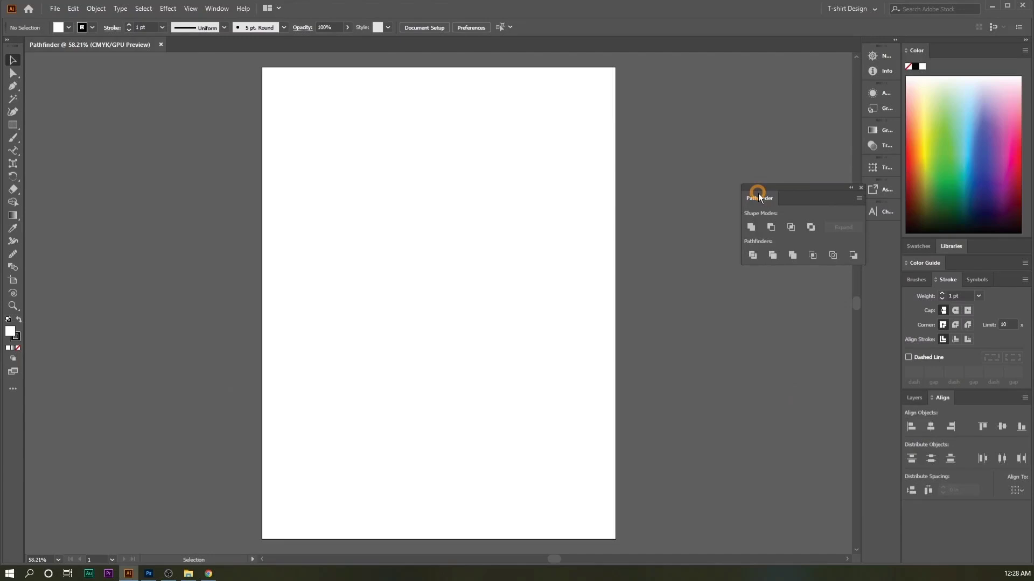
left_click(451, 200)
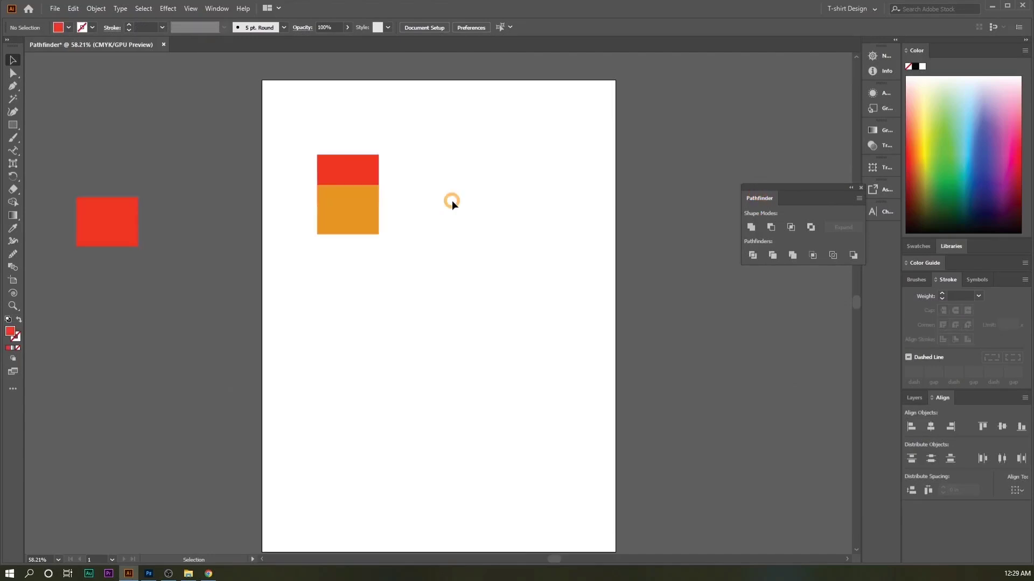
Merge the overlapping red and orange rectangles on the artboard into one shape with Unite
left_click(360, 169)
left_click(362, 216)
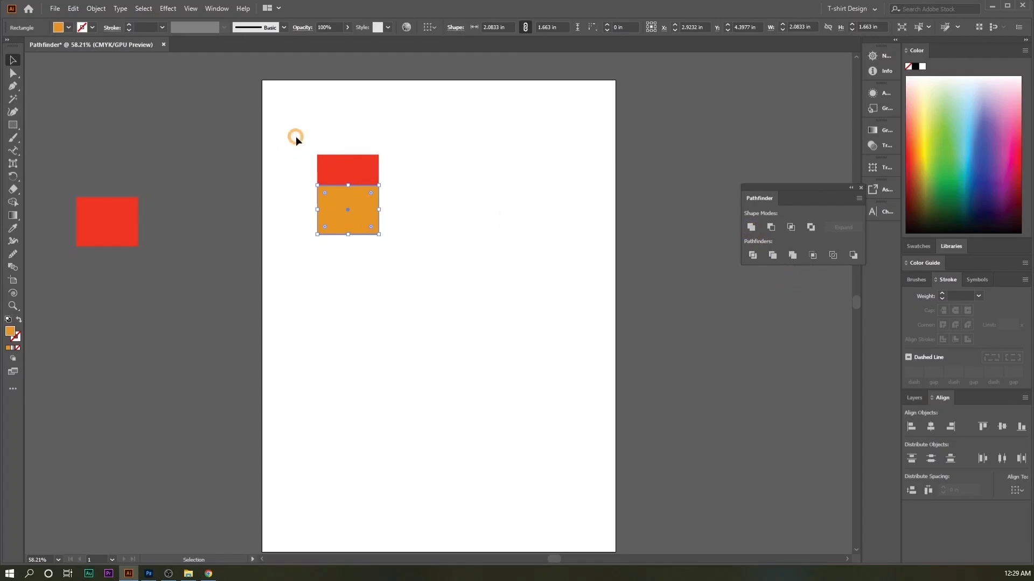
left_click_drag(296, 136, 386, 269)
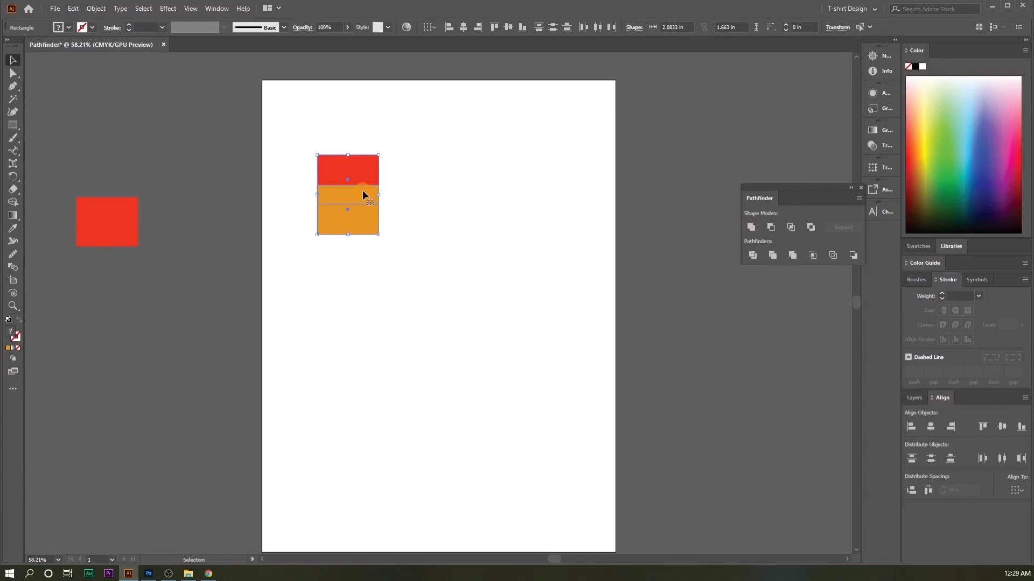
left_click(752, 227)
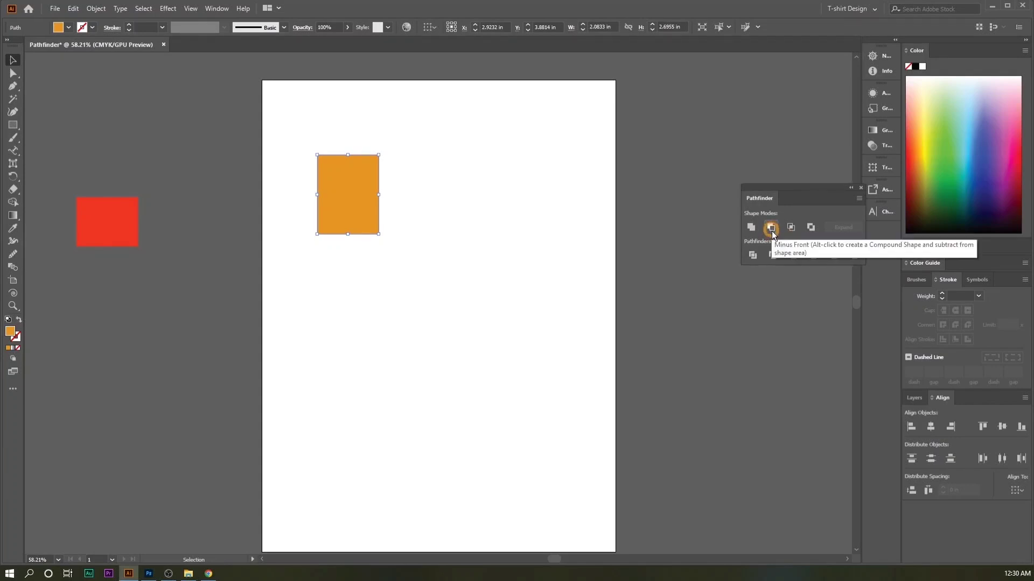
left_click(431, 279)
Place a copy of the off-artboard red rectangle over the orange shape's right edge and bring it to the front
left_click_drag(118, 212, 404, 187)
right_click(394, 197)
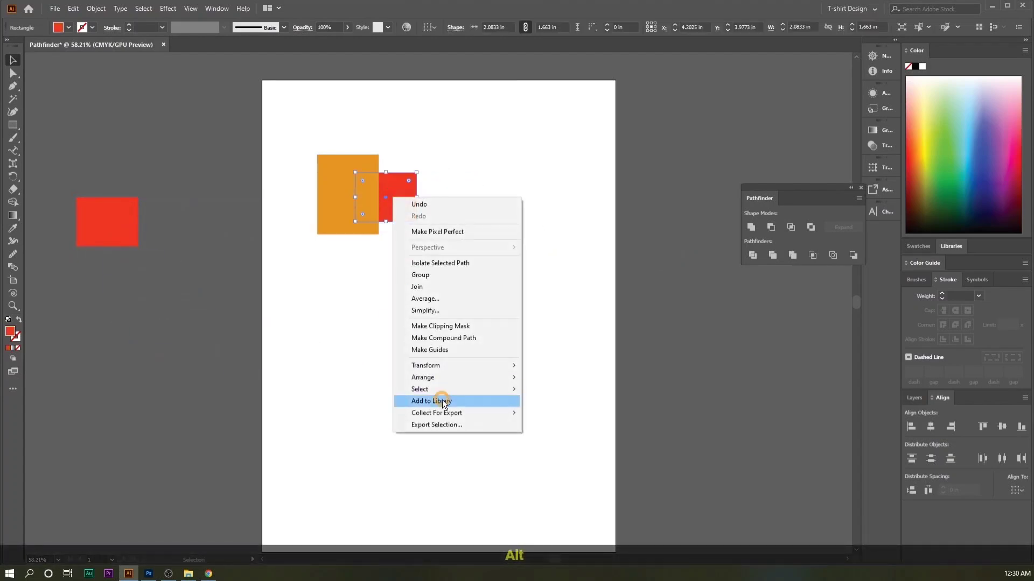
mouse_move(443, 379)
left_click(585, 380)
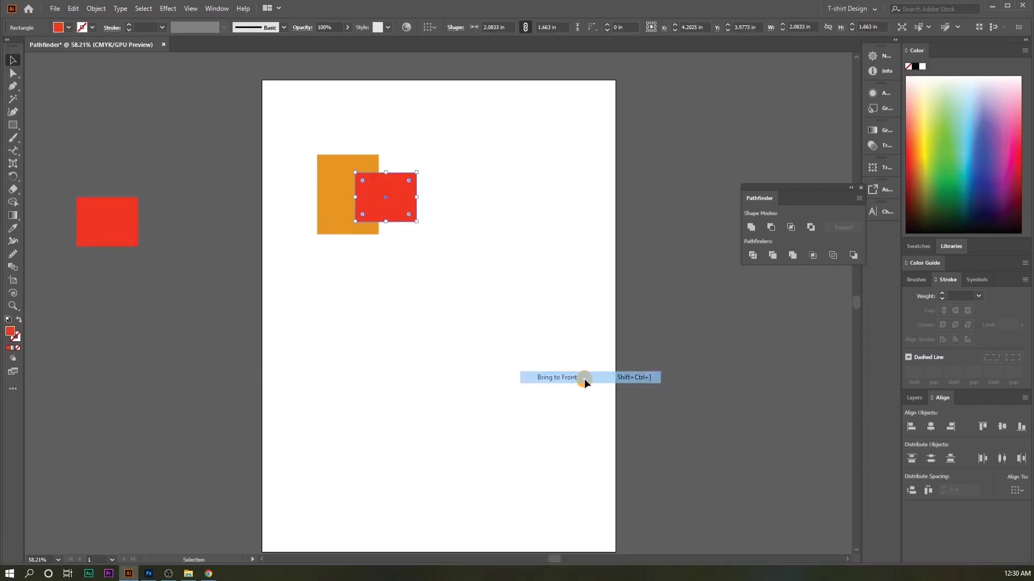
left_click(310, 133)
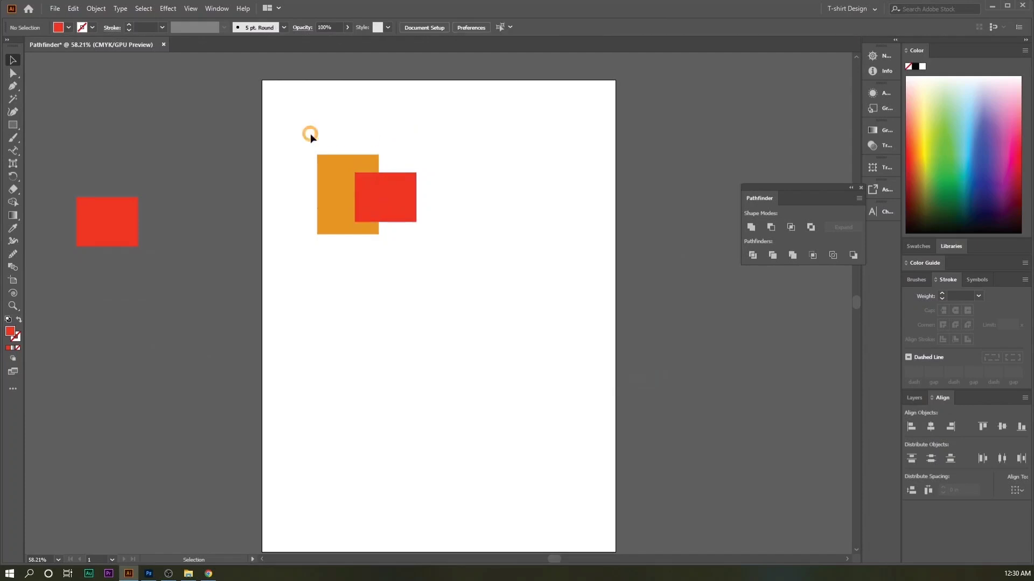
Cut the overlapping red rectangle out of the orange shape with Minus Front, and undo the subtraction
left_click(389, 205)
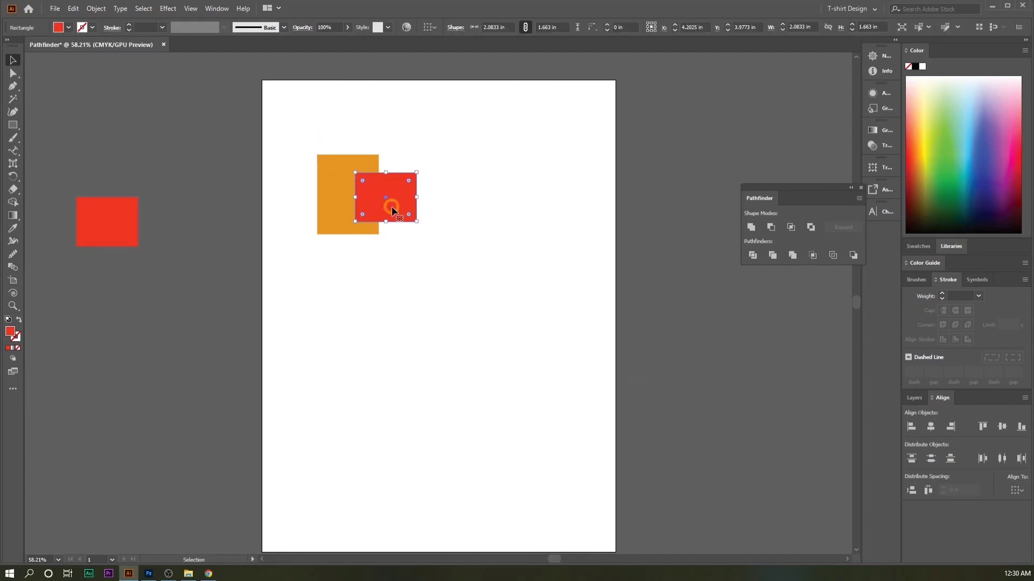
left_click(327, 170)
left_click(350, 189)
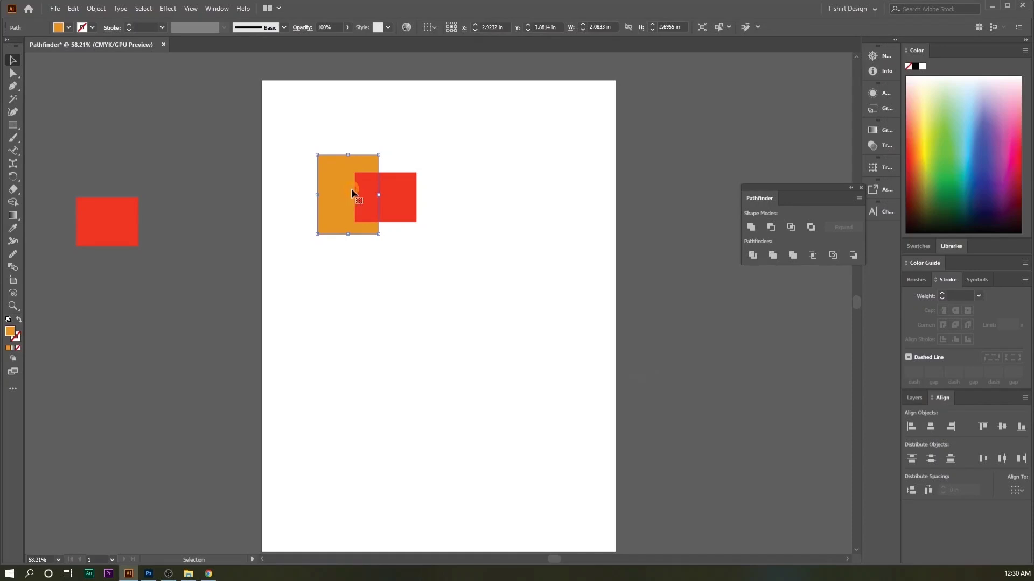
left_click(467, 280)
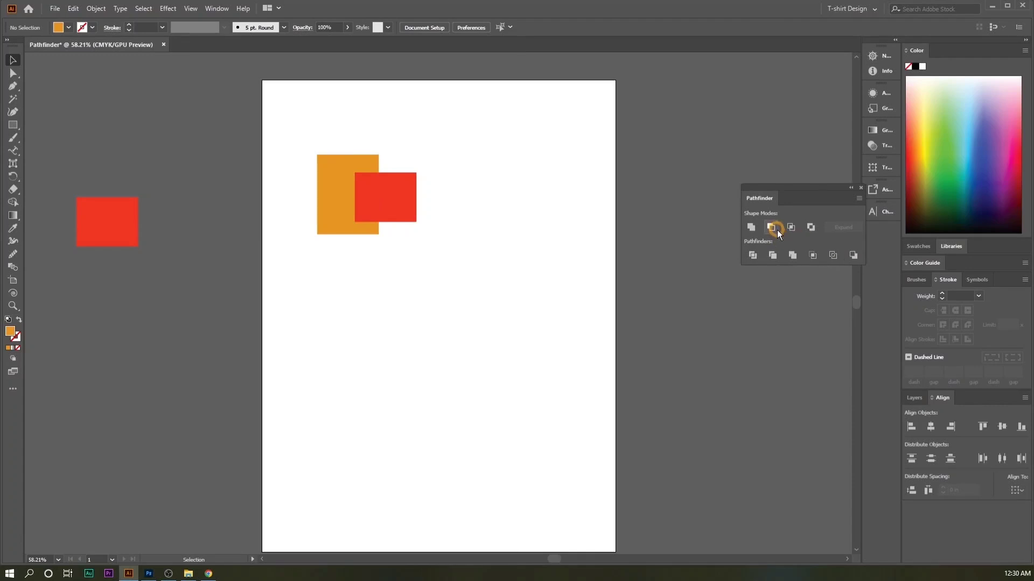
left_click(311, 115)
left_click_drag(289, 116, 422, 278)
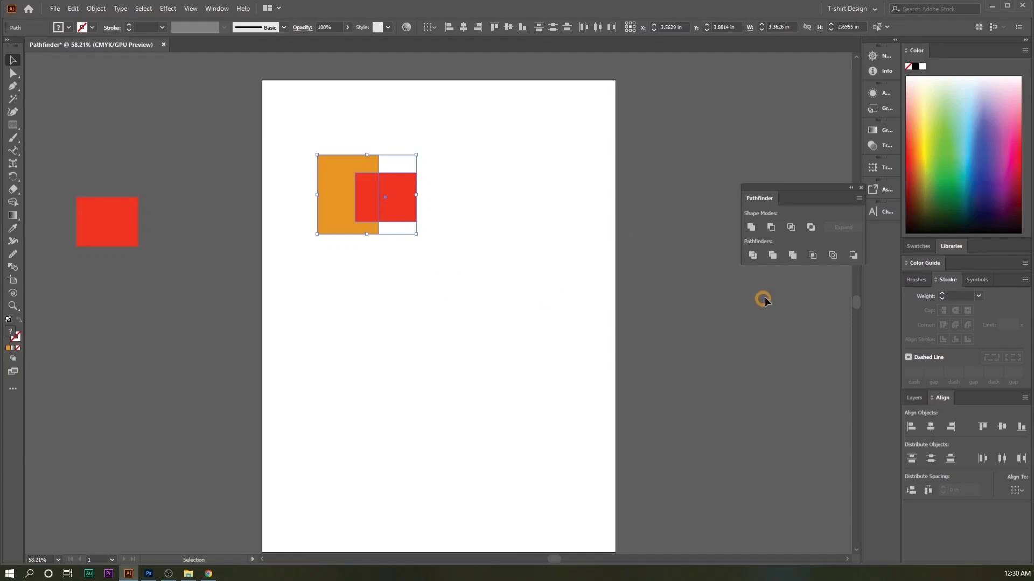
left_click(771, 228)
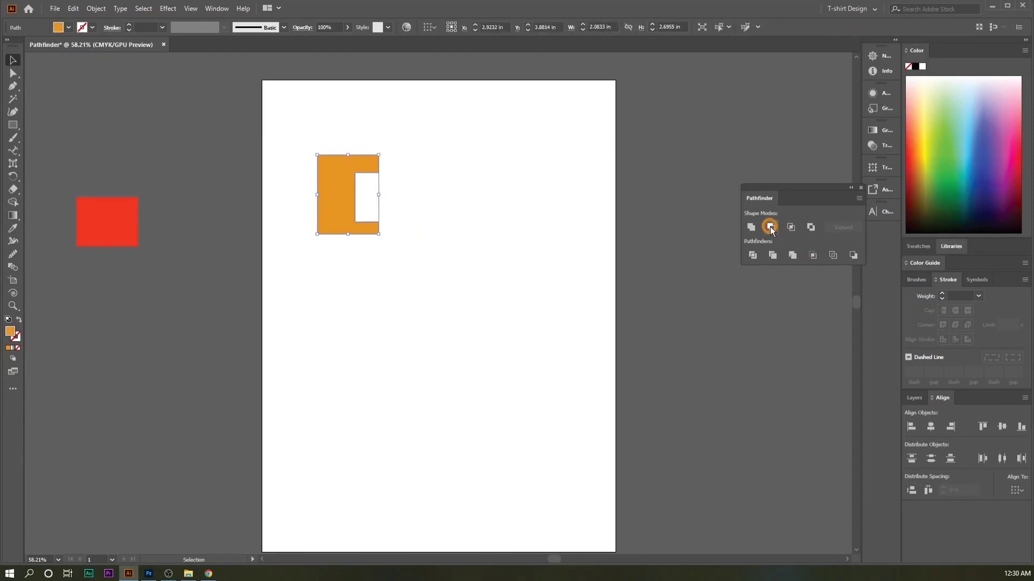
left_click(357, 302)
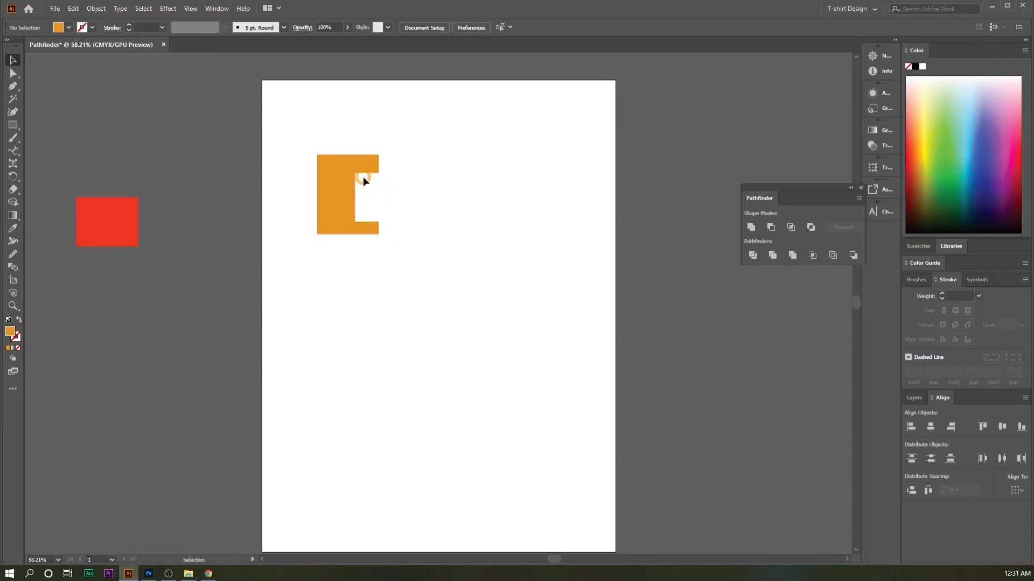
key("ctrl+z")
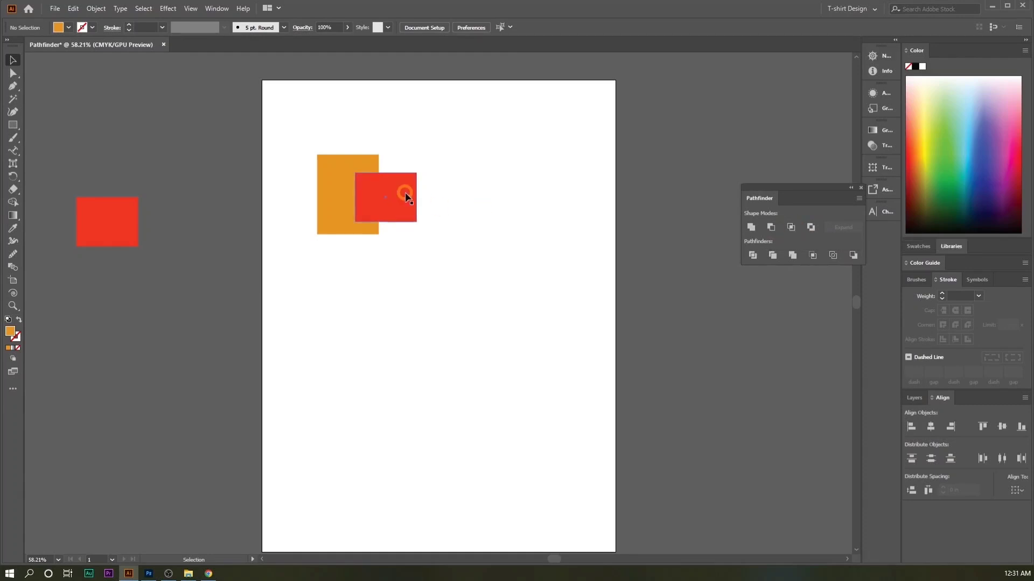
Place the red rectangle, scaled to about 1.32 by 1.05 in, inside the orange shape
left_click_drag(404, 192, 381, 200)
scroll(394, 185, "up", 2)
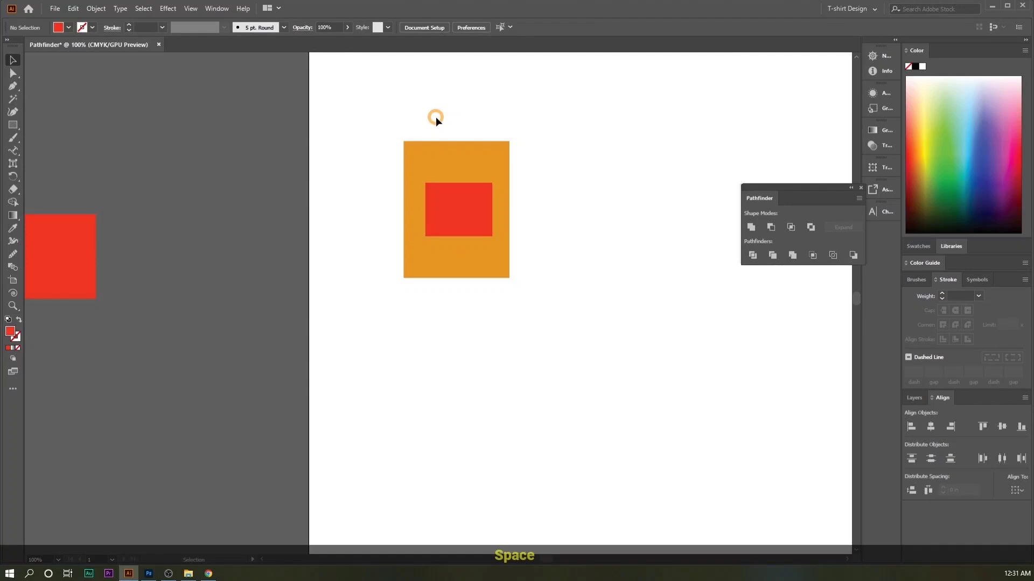
Keep only the overlap of the orange shape and inner red rectangle with Intersect, and undo it
left_click_drag(435, 117, 451, 219)
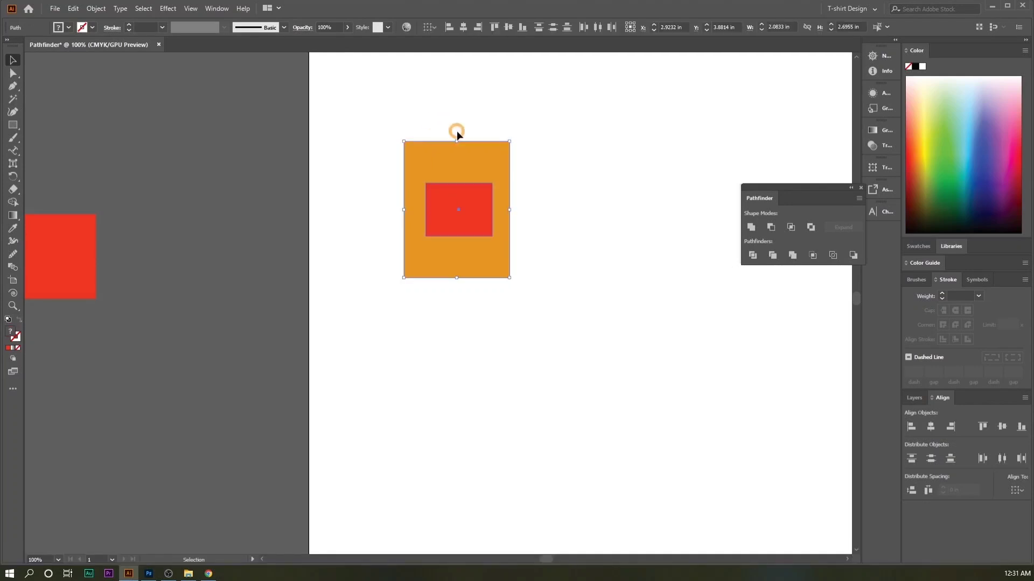
left_click(795, 225)
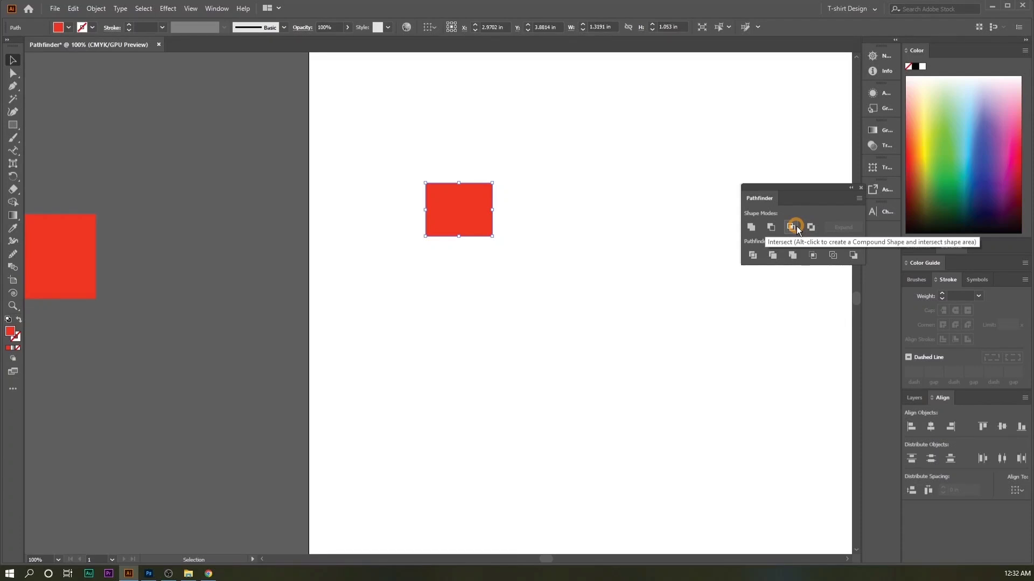
key("ctrl+z")
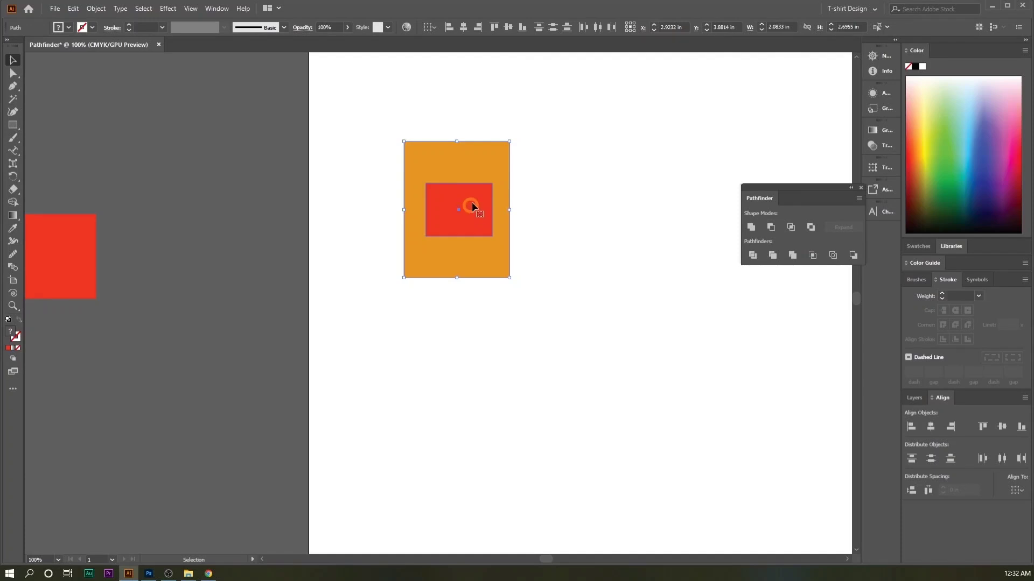
Apply Exclude to the orange shape and inner red rectangle to knock out their overlapping area
left_click_drag(379, 112, 491, 279)
left_click(812, 227)
left_click(812, 225)
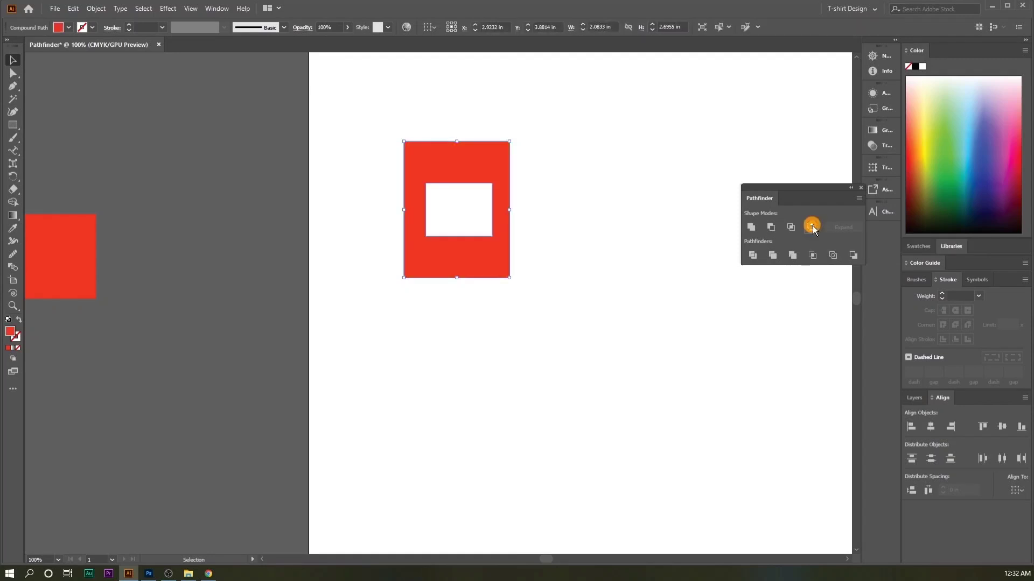
left_click(528, 264)
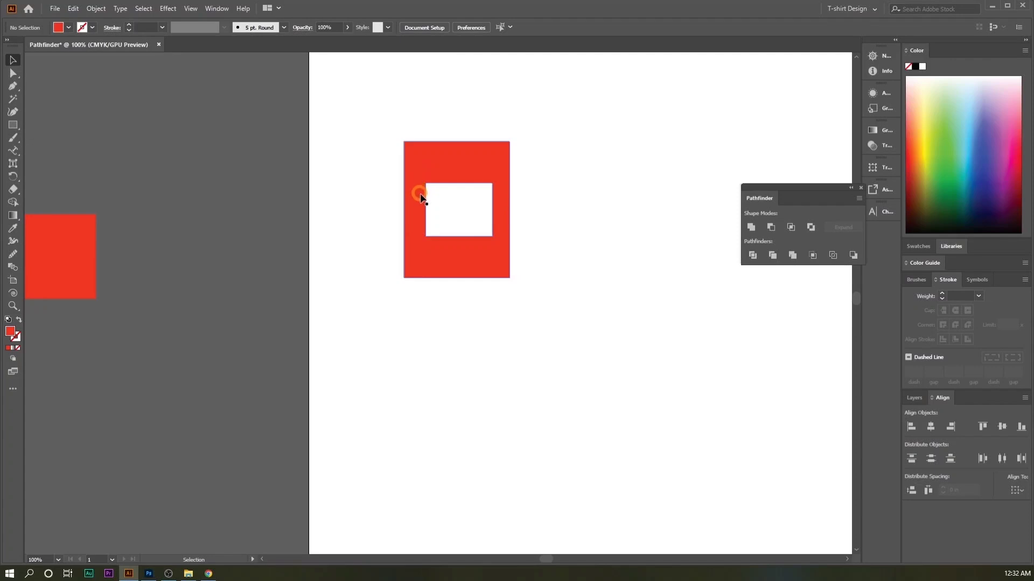
left_click(450, 172)
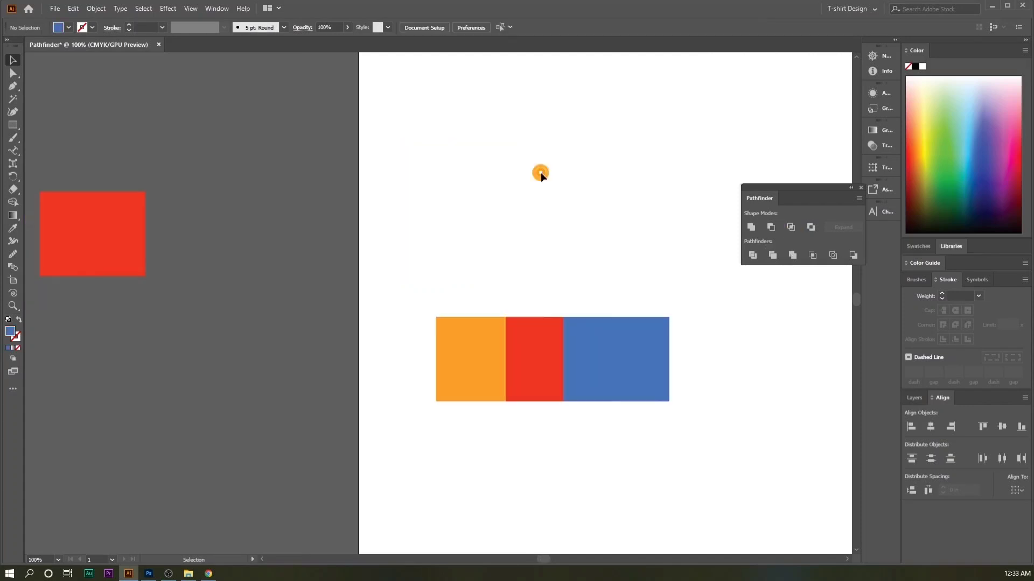
Examine how the orange, red and blue rectangles overlap by selecting them together and one at a time
left_click_drag(447, 286, 669, 425)
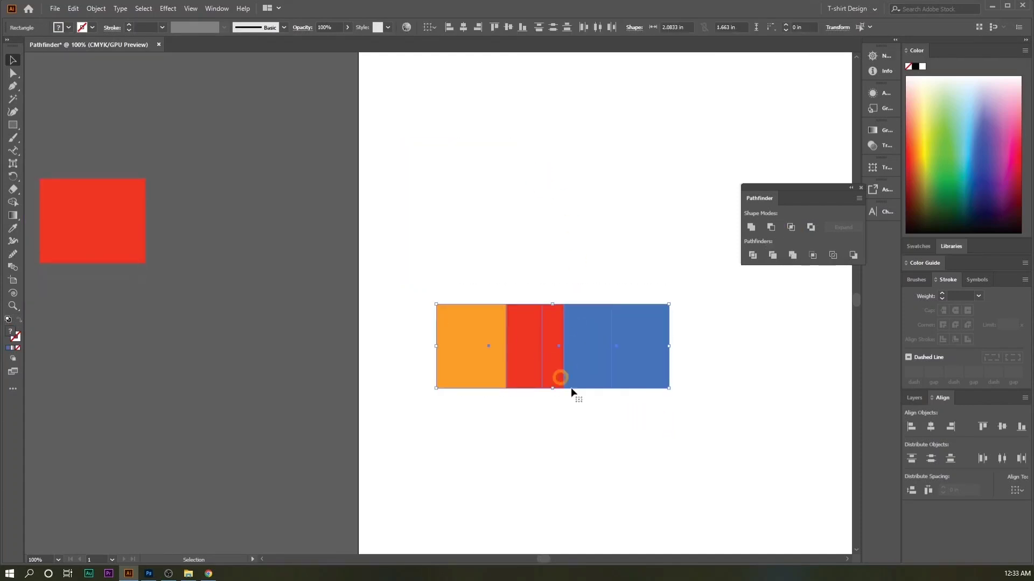
left_click(583, 408)
left_click(478, 341)
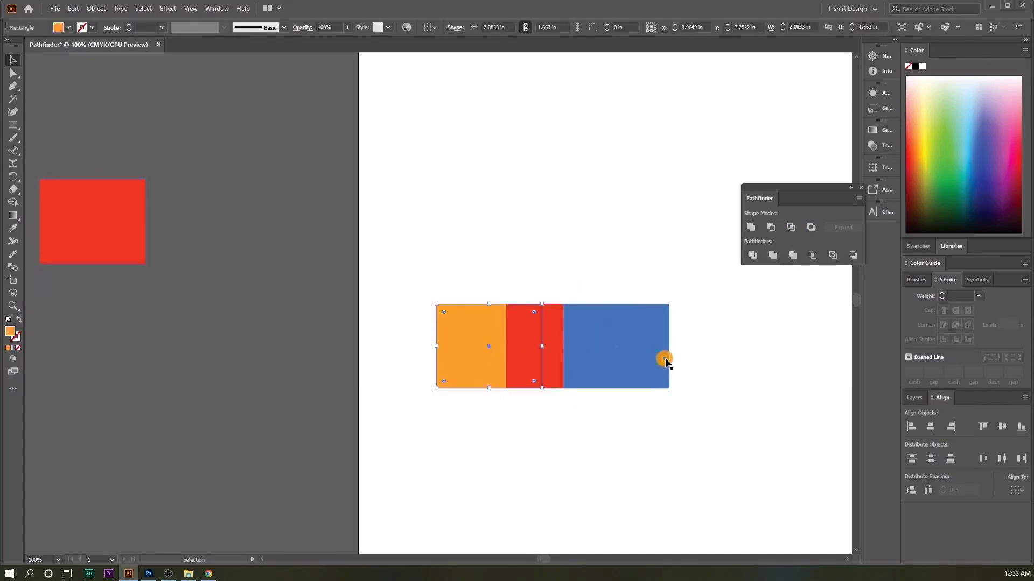
left_click(665, 360)
left_click(668, 424)
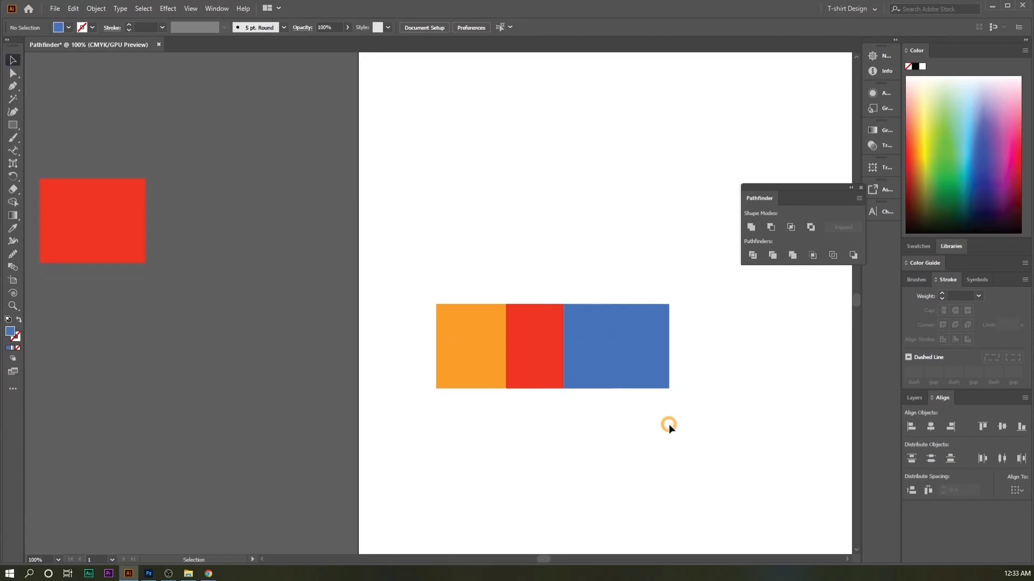
left_click_drag(485, 243, 617, 398)
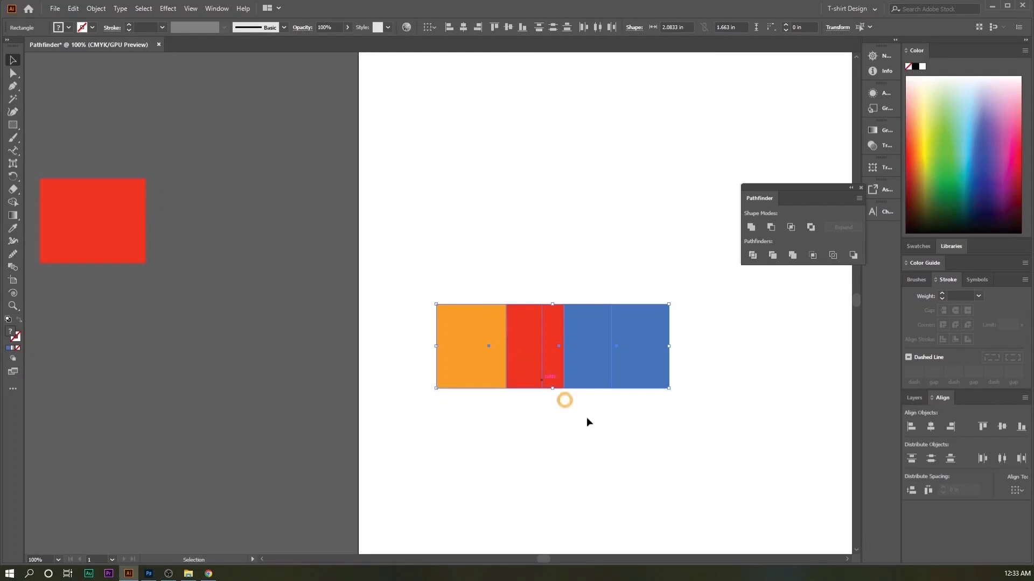
left_click(597, 425)
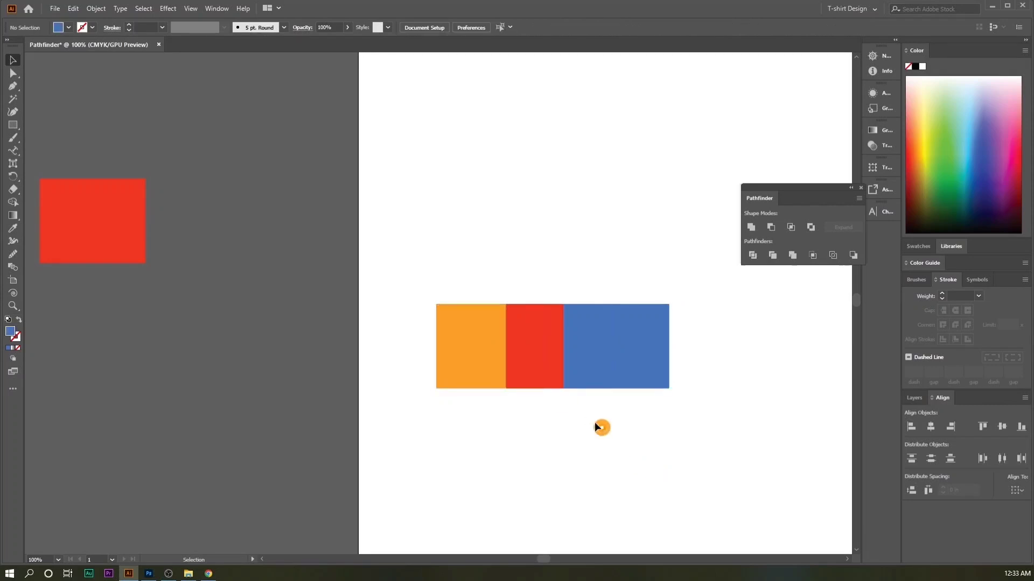
left_click(462, 324)
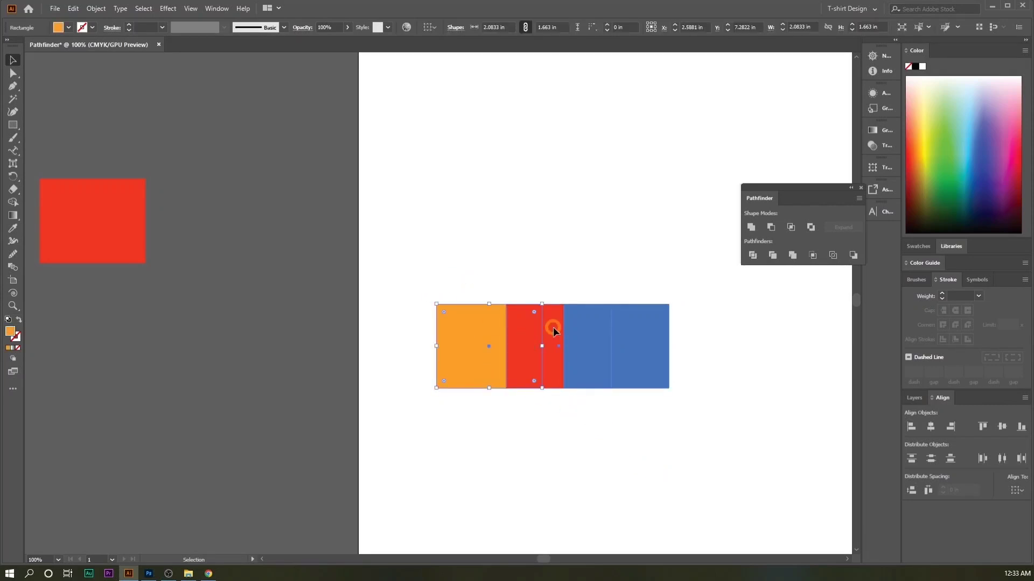
left_click(538, 323)
left_click(635, 338)
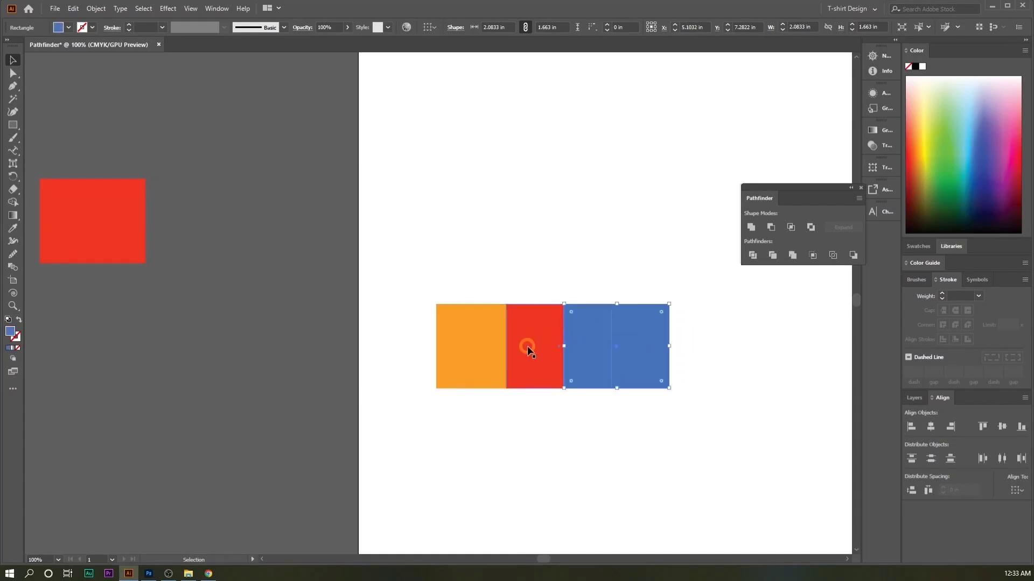
left_click(525, 345)
left_click(727, 372)
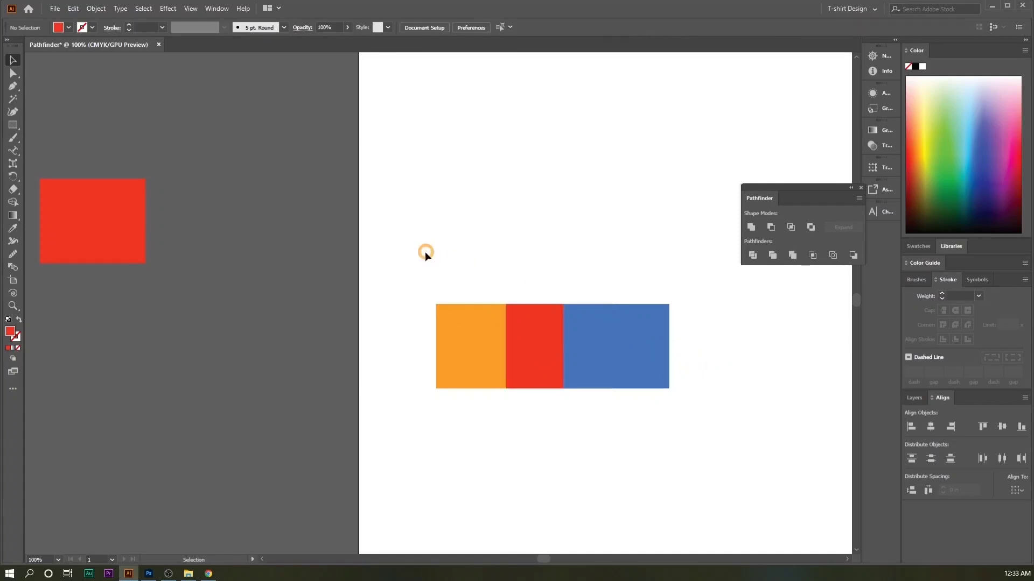
Split the three overlapping rectangles with Divide and move the orange, red and blue pieces apart from one another
left_click_drag(510, 347, 719, 419)
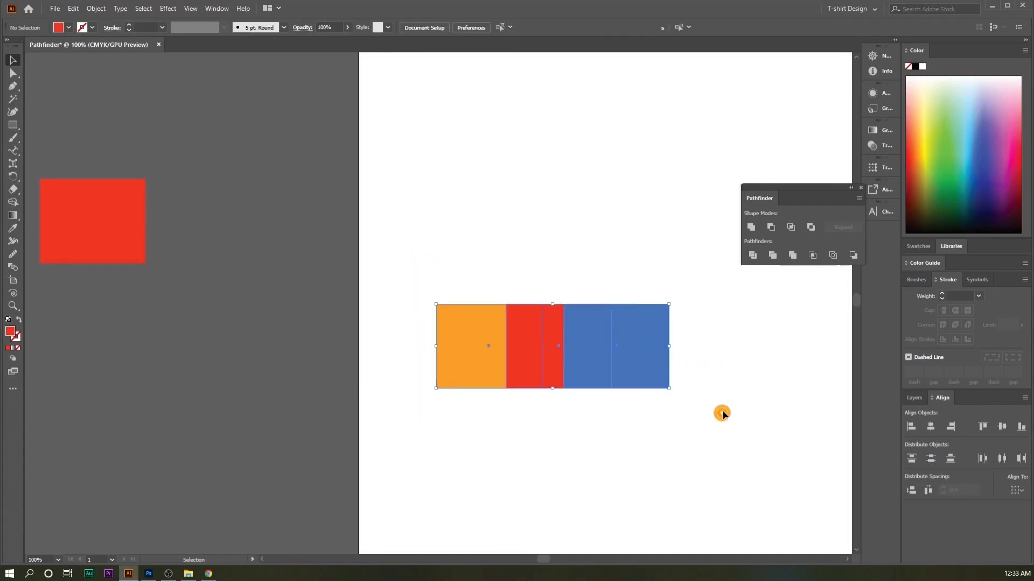
left_click(755, 254)
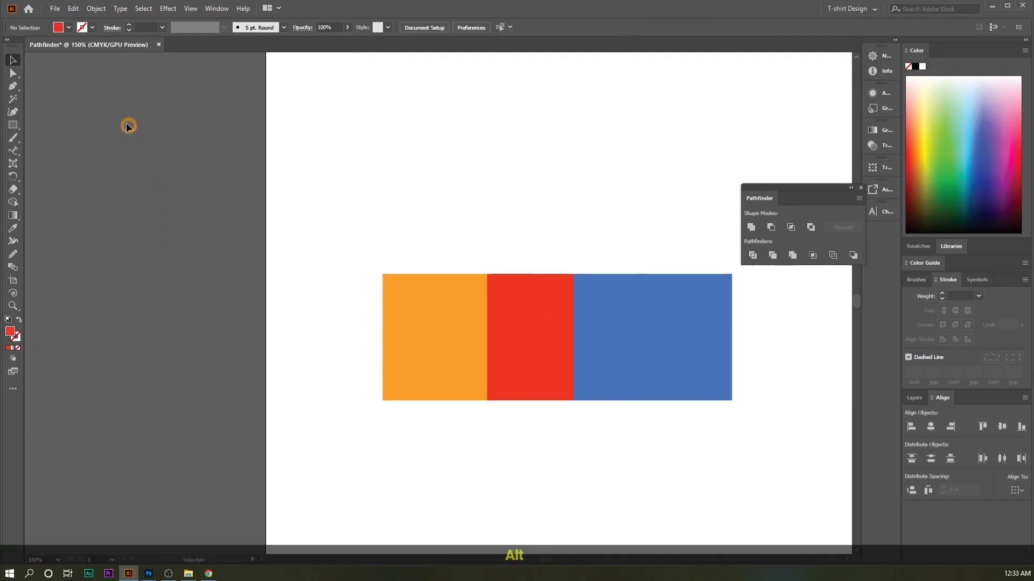
left_click(12, 74)
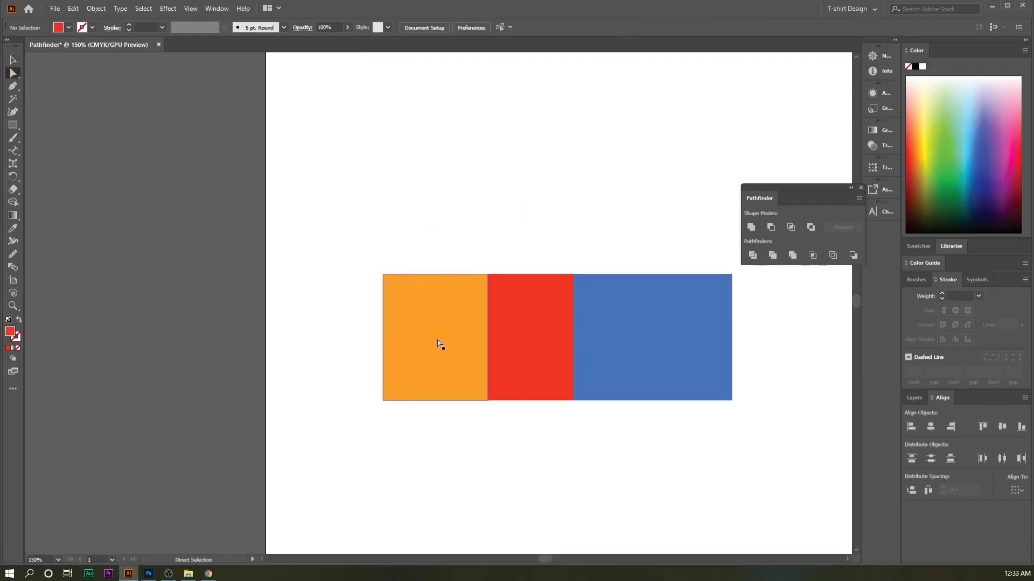
left_click(422, 346)
left_click_drag(456, 338, 373, 337)
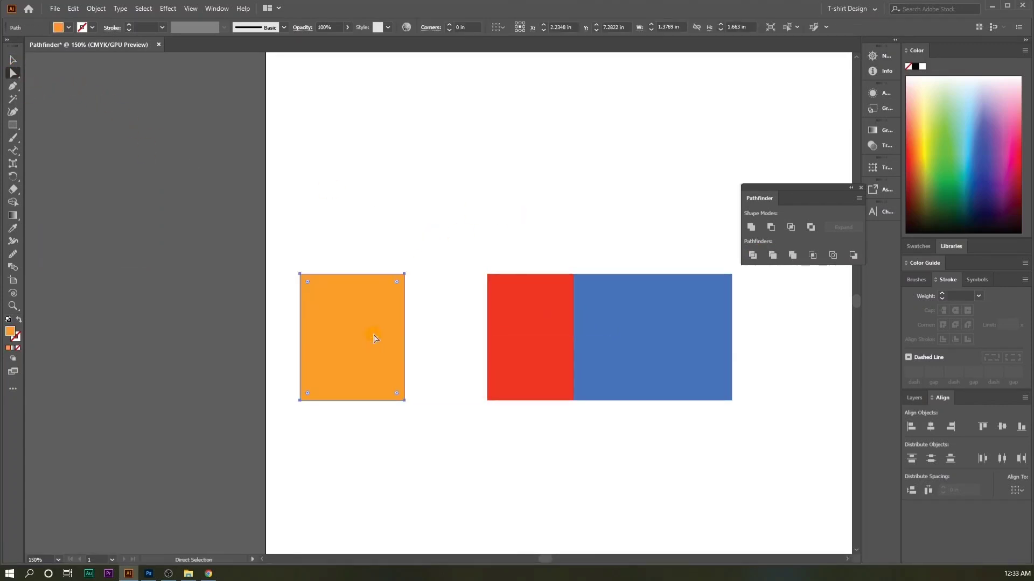
left_click_drag(523, 335, 475, 337)
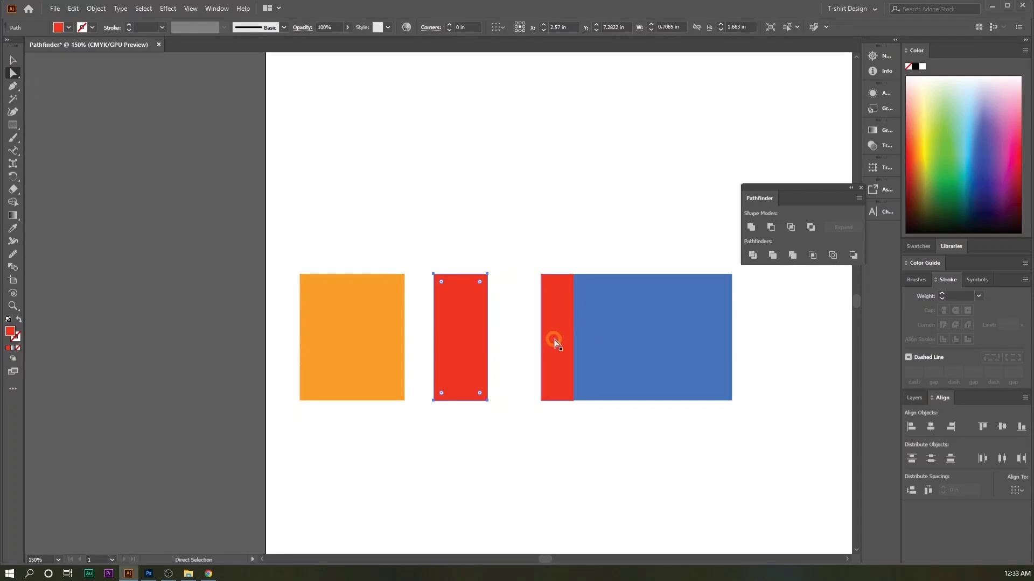
left_click_drag(554, 339, 521, 339)
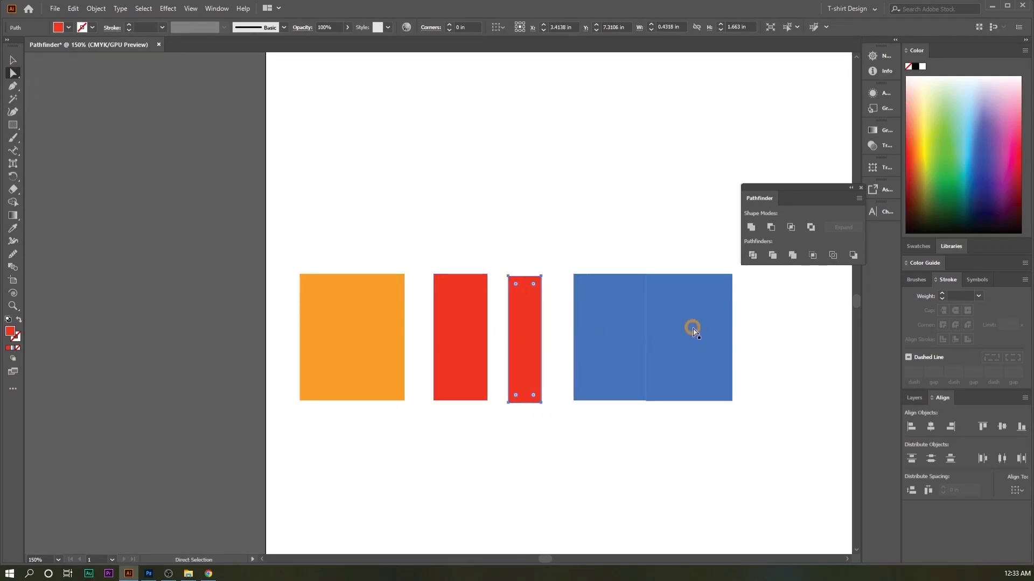
left_click_drag(692, 328, 737, 327)
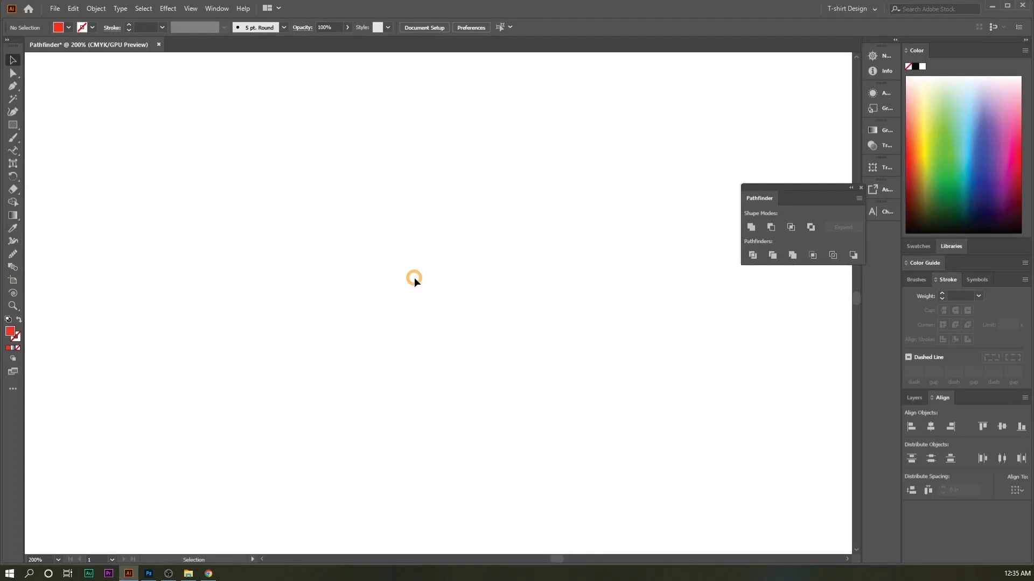
Draw a red circle about 1.21 in wide and place a slightly larger, overlapping copy to its right
left_click_drag(25, 124, 72, 137)
left_click_drag(310, 232, 420, 252)
left_click(14, 60)
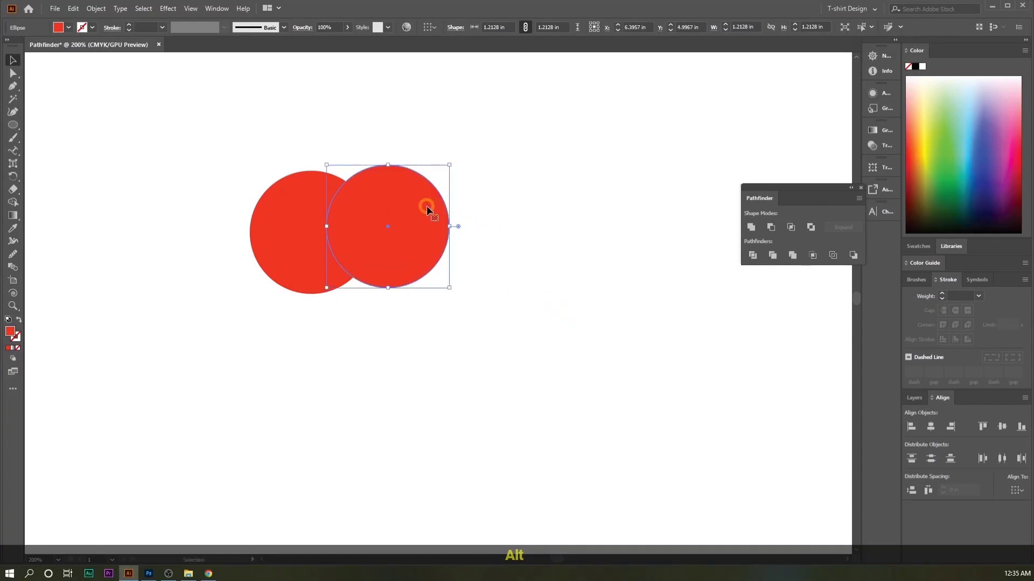
left_click_drag(387, 164, 401, 150)
Add a third overlapping circle on the right as a copy of the first, enlarged to about 1.43 in
left_click(323, 237)
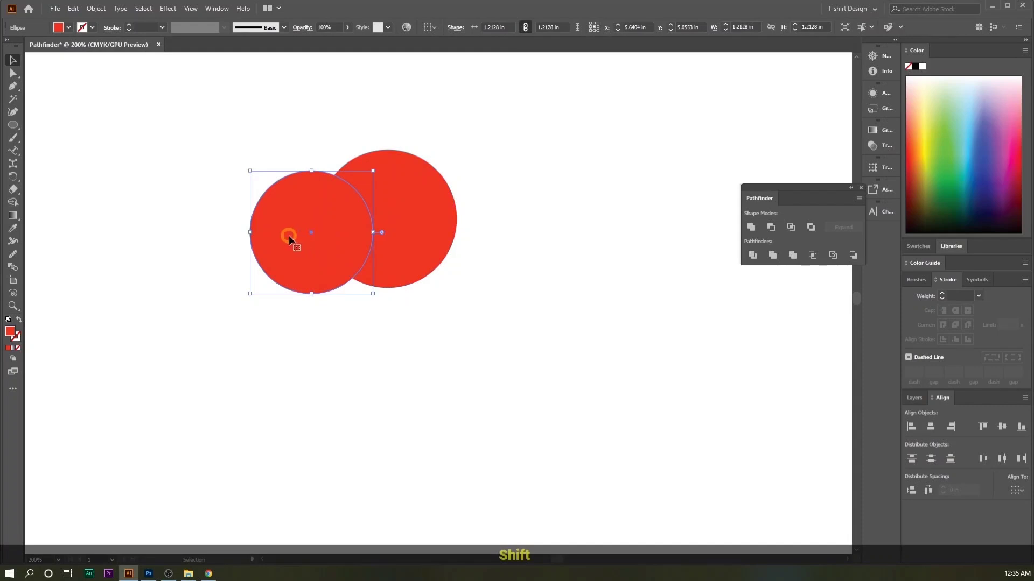
left_click_drag(289, 235, 450, 243)
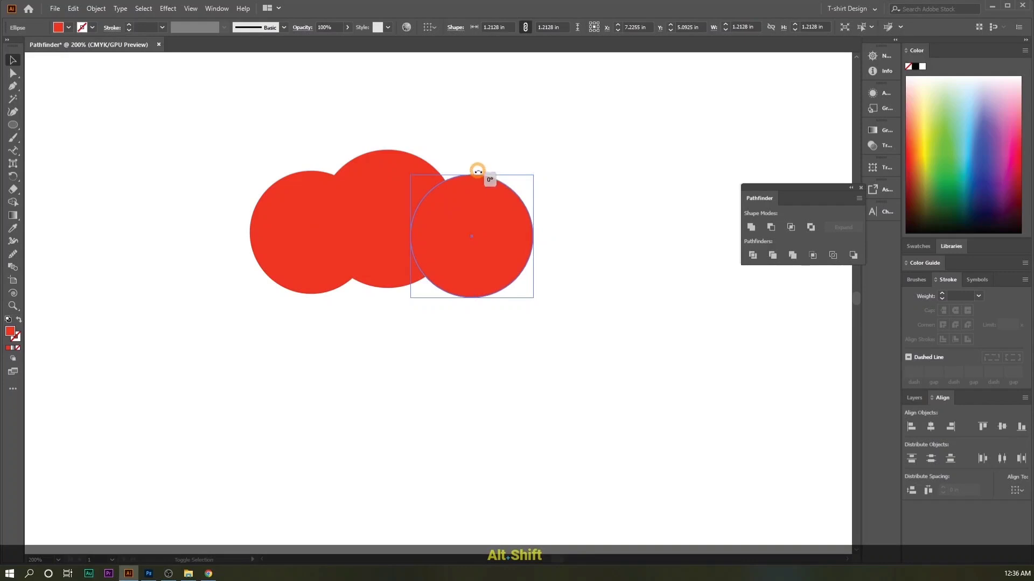
left_click_drag(474, 173, 485, 152)
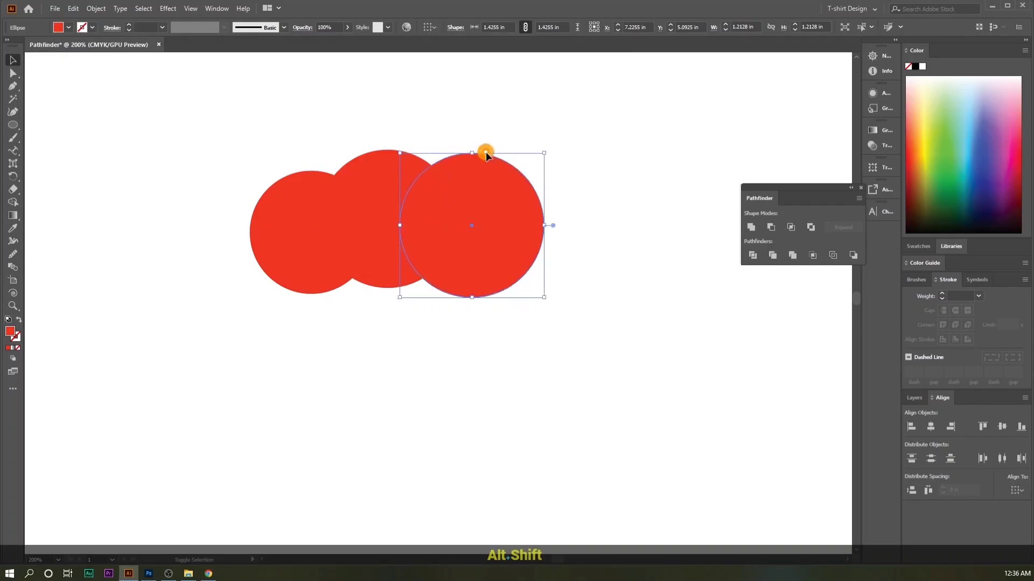
left_click(608, 285)
Recolor the right circle dark blue and the left circle magenta, keeping the middle one red
left_click(476, 211)
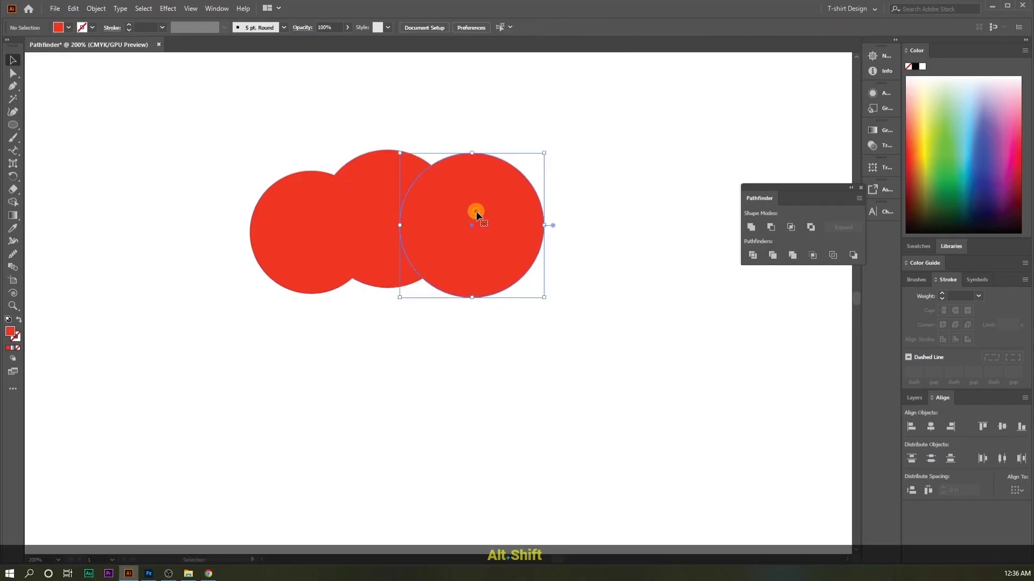
left_click(969, 165)
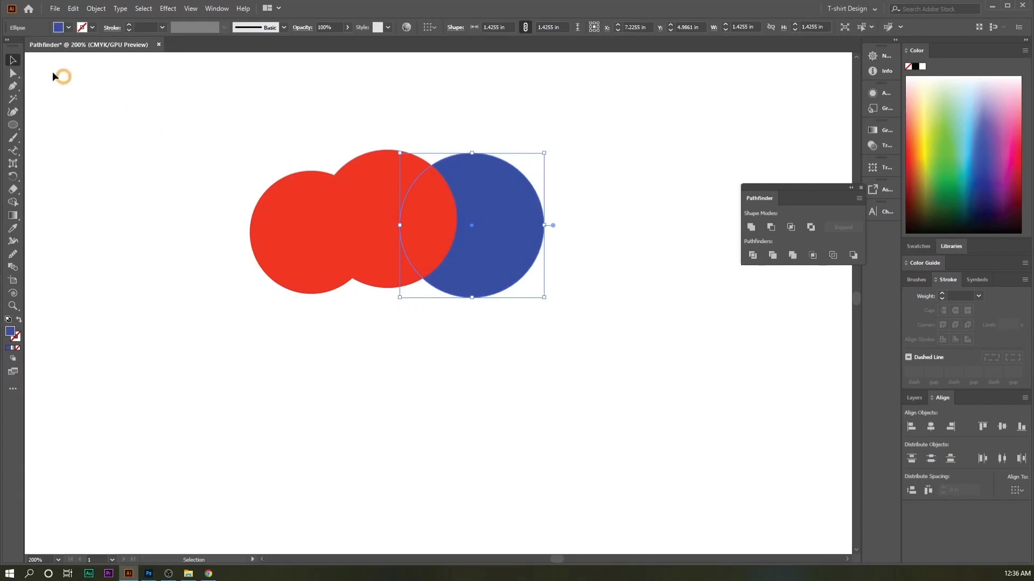
left_click(330, 206)
left_click(308, 212)
left_click(1003, 163)
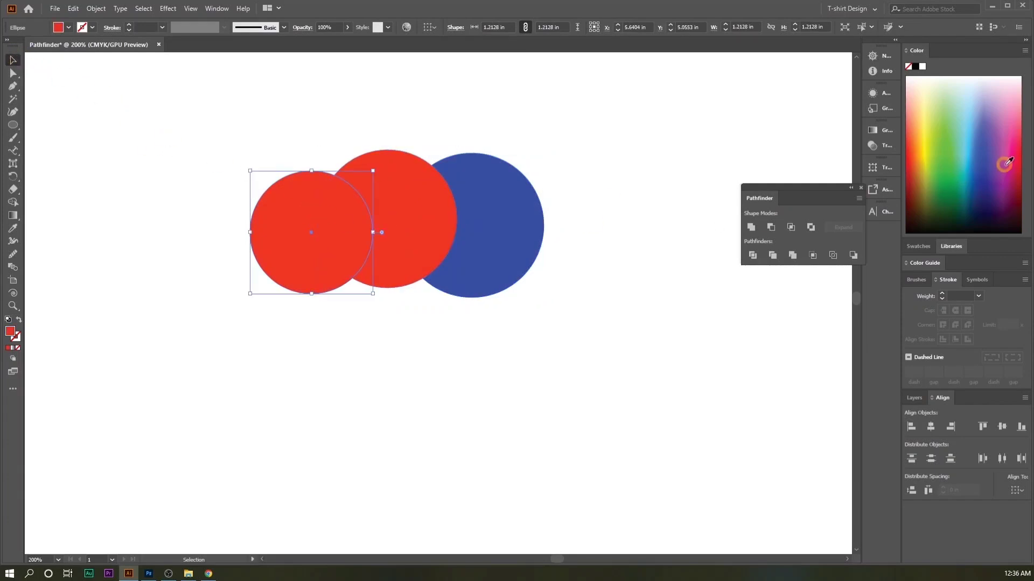
left_click(158, 167)
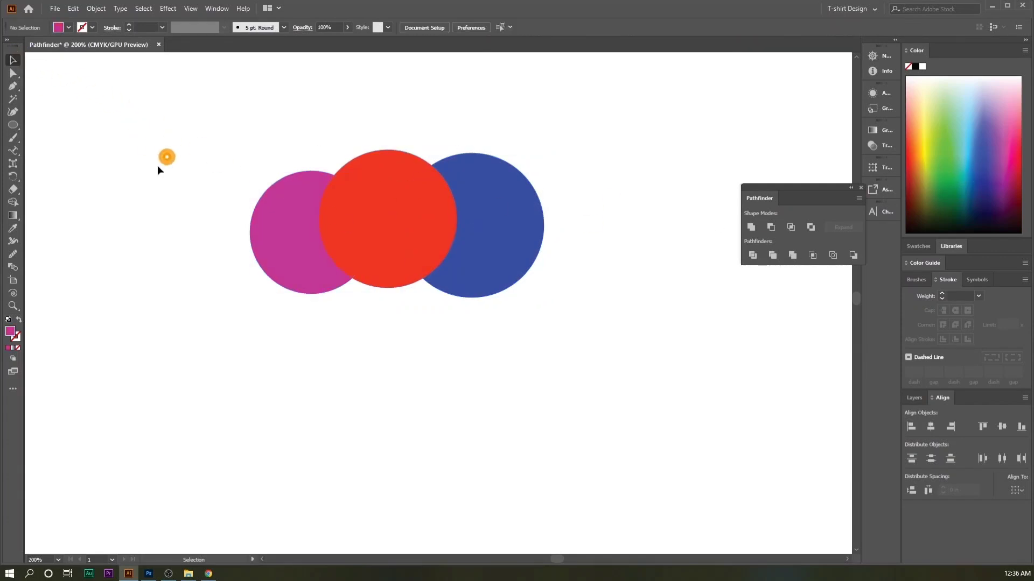
Draw a magenta rectangle, about 3.57 by 0.94 in, across the lower halves of the three circles
left_click_drag(13, 123, 81, 124)
left_click_drag(226, 258, 577, 332)
left_click(13, 59)
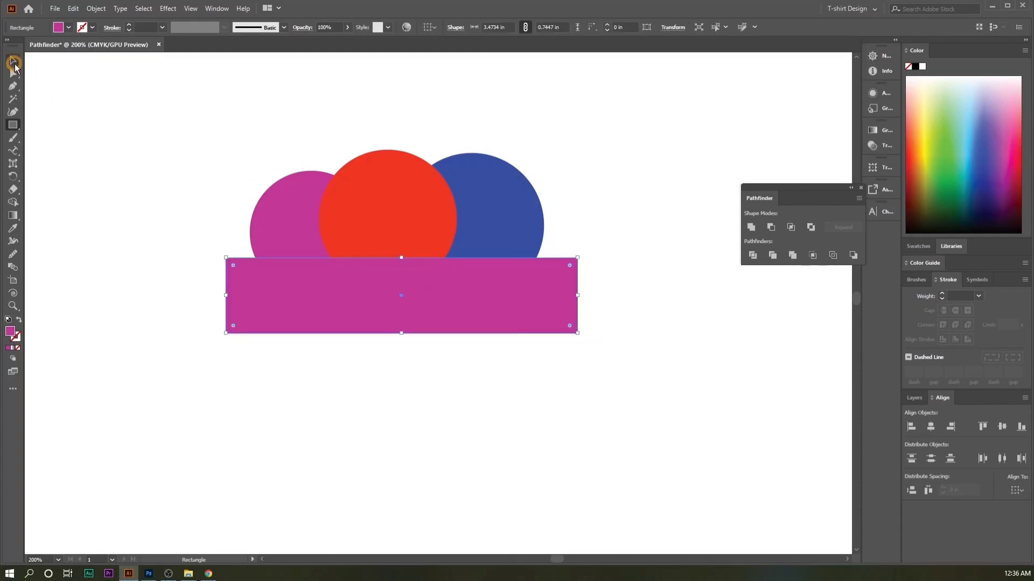
left_click_drag(404, 258, 401, 238)
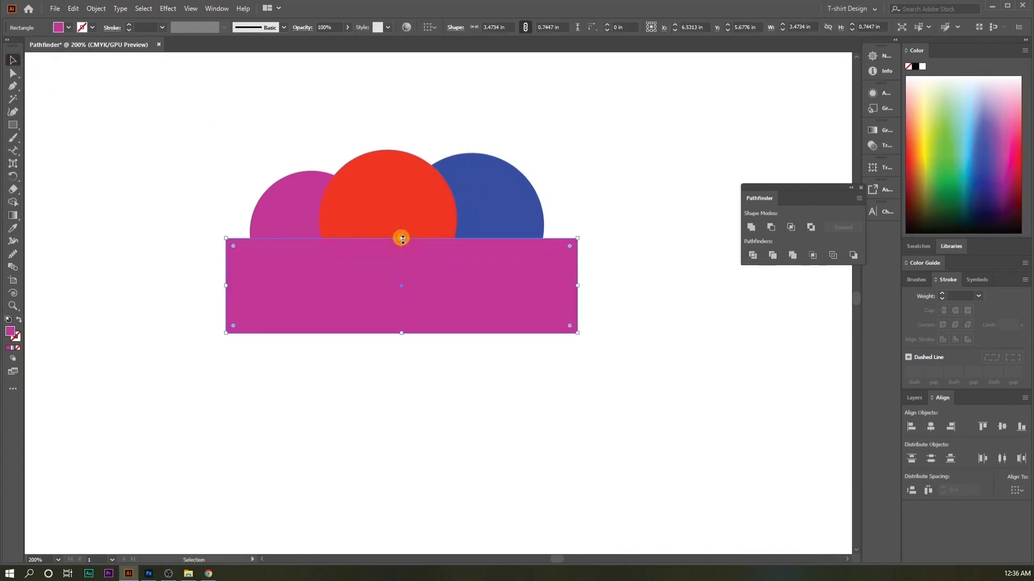
left_click_drag(227, 285, 216, 285)
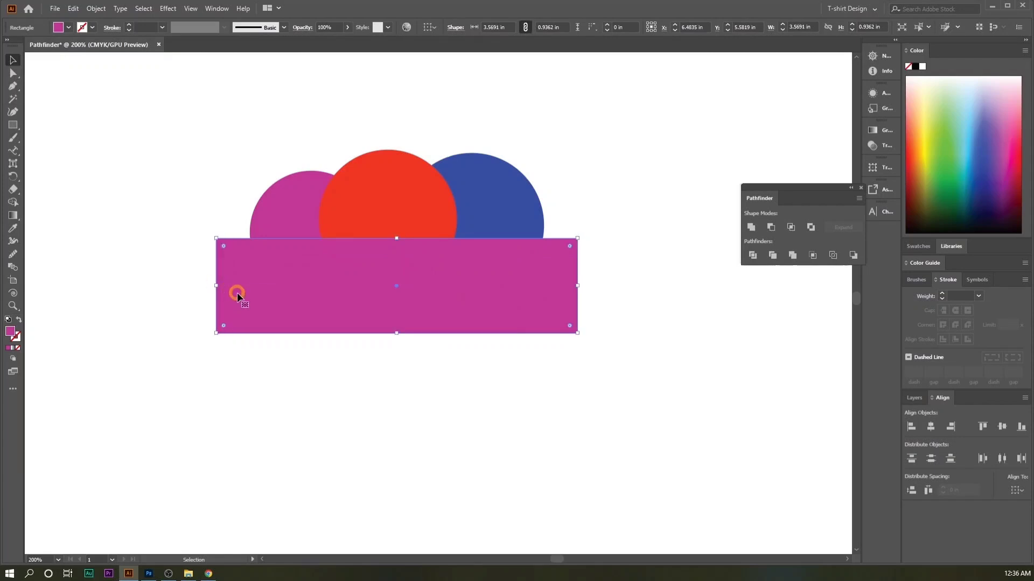
Round the rectangle's corners fully, to a radius of about 0.47 in, to form the base of a cloud
left_click(174, 227)
left_click(223, 250)
left_click_drag(224, 246, 356, 280)
left_click(674, 334)
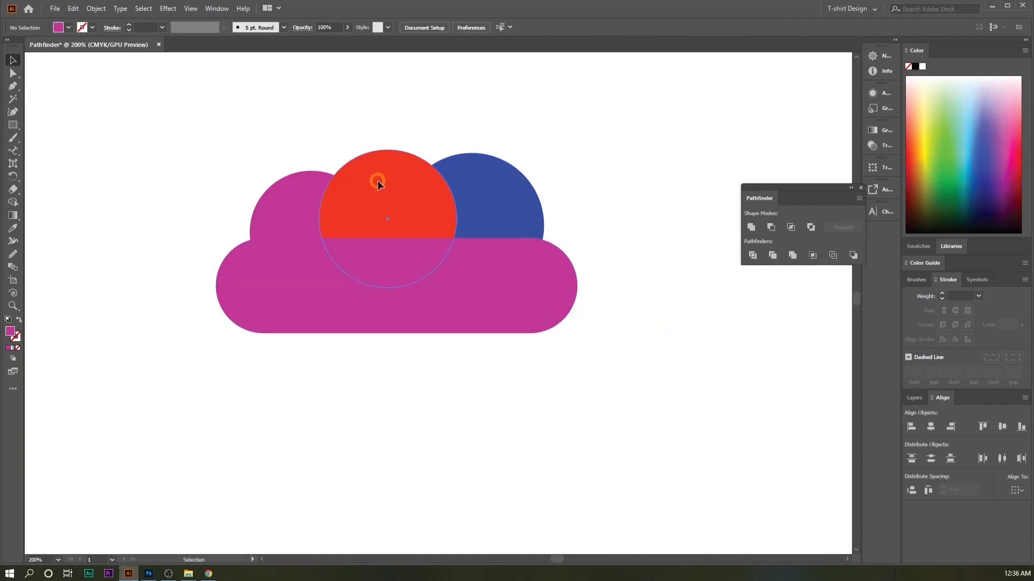
Enlarge the red middle circle toward the upper left and shift the magenta circle slightly up and left
left_click(344, 152, "shift")
left_click_drag(314, 148, 283, 129)
left_click(661, 309)
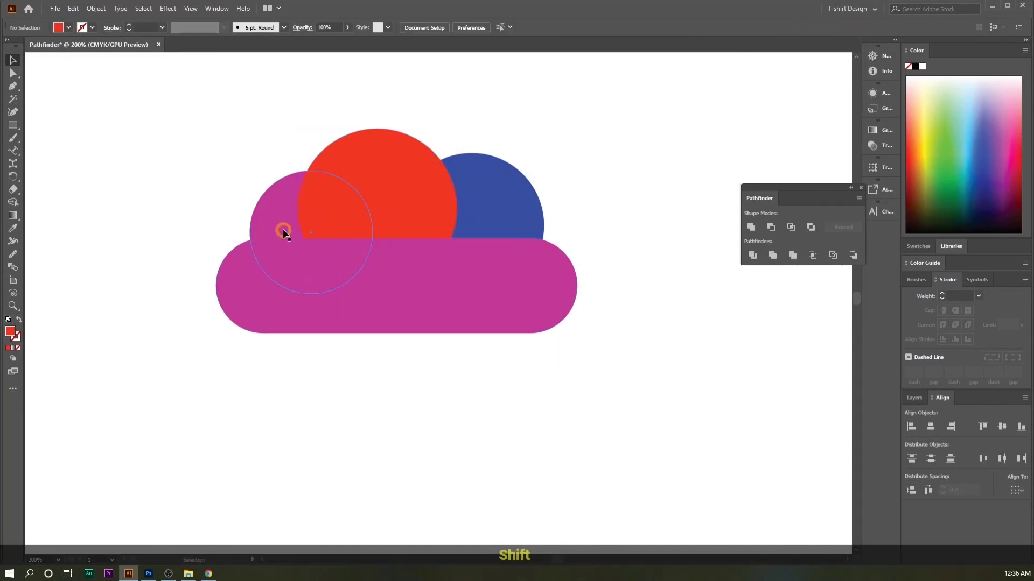
left_click_drag(277, 218, 262, 214)
left_click(665, 253)
scroll(665, 253, "up", 1)
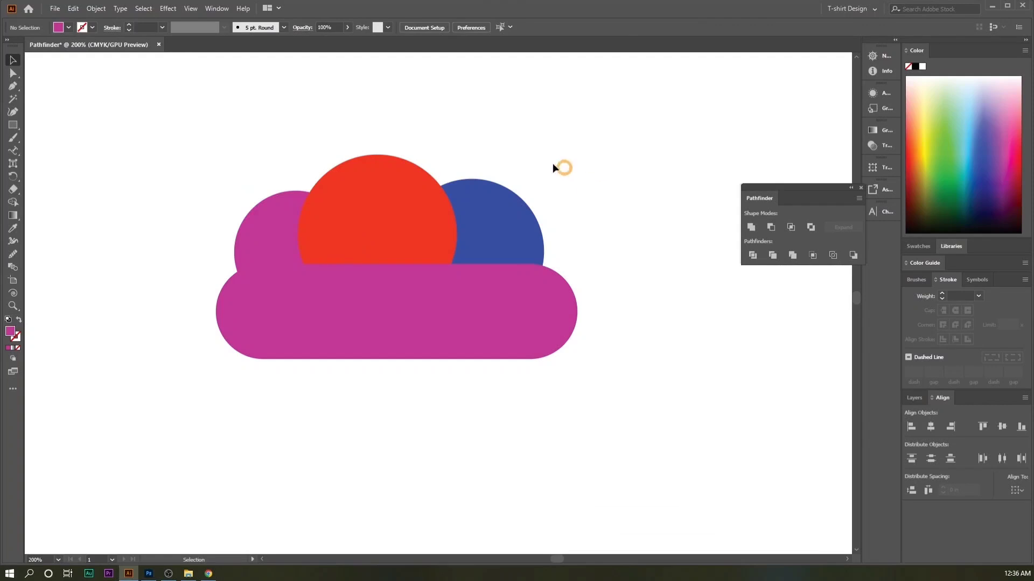
Recolor the rounded base rectangle from magenta to medium blue
left_click(474, 304)
left_click(980, 132)
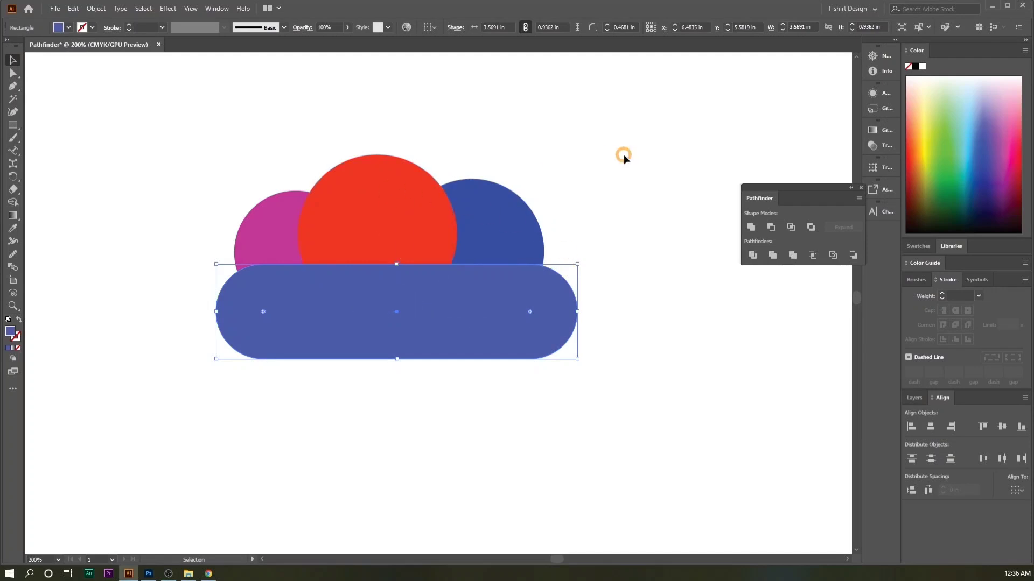
left_click(623, 154)
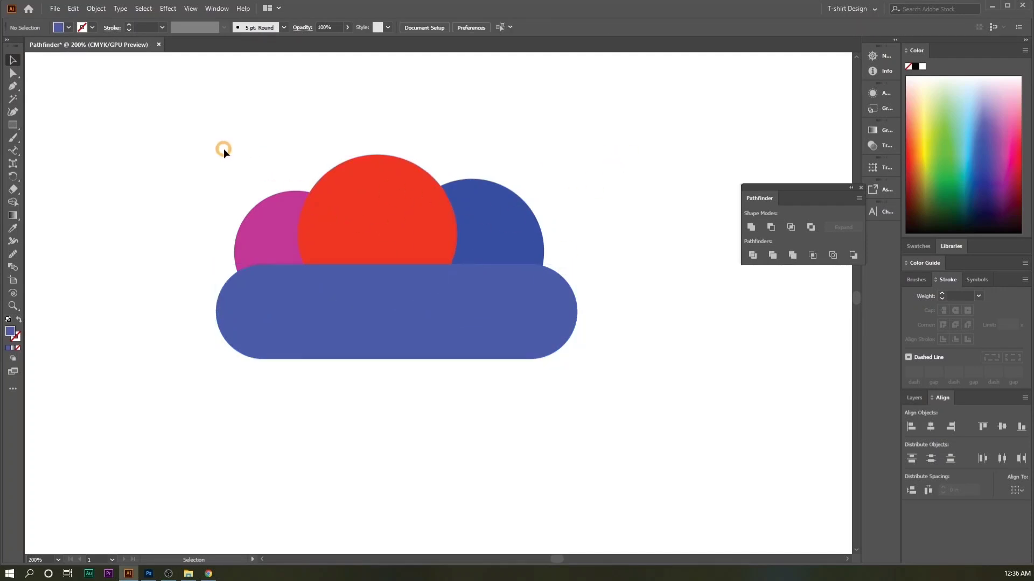
Merge the three circles and the rounded base into a single cloud shape with Unite
left_click_drag(224, 149, 570, 377)
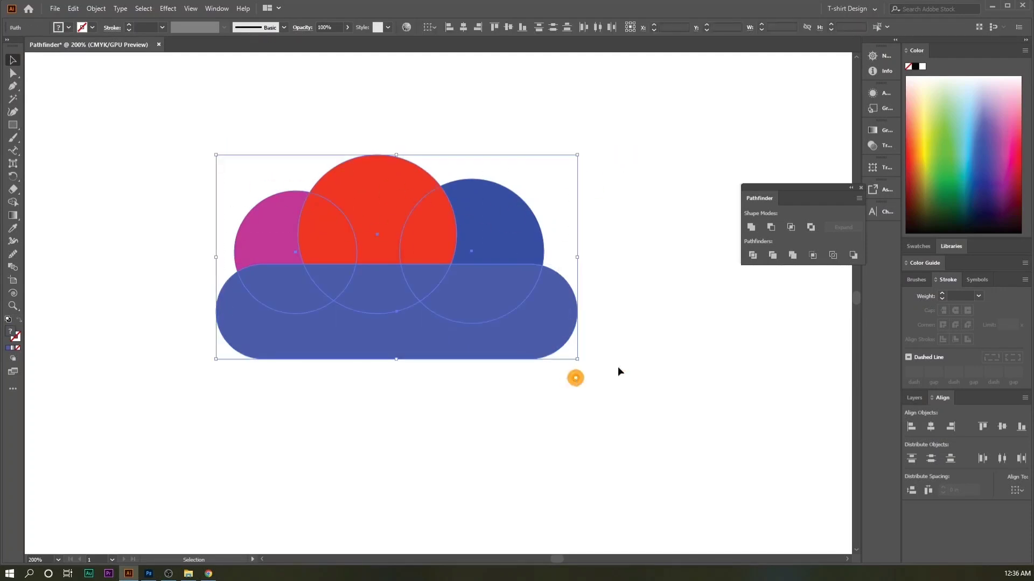
left_click(751, 228)
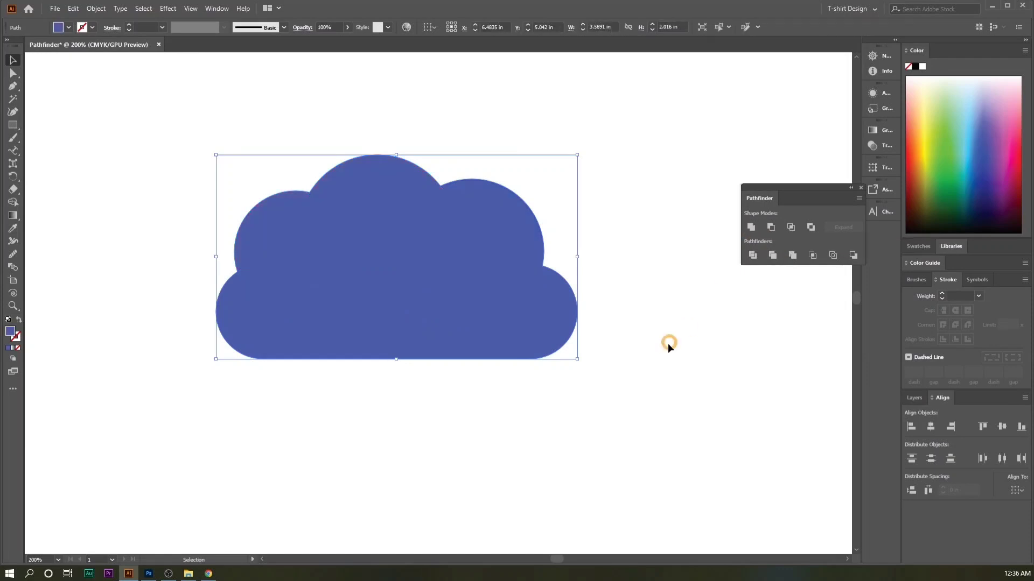
left_click(666, 344)
left_click(560, 172)
left_click(292, 233)
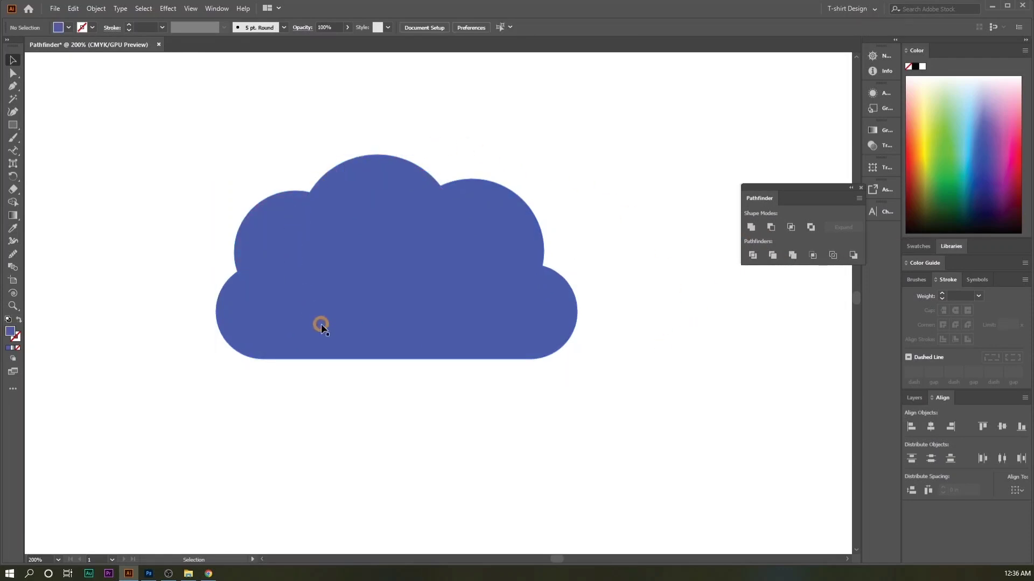
Change the cloud's fill to a bright sky blue, about #00A2EA
left_click(475, 322)
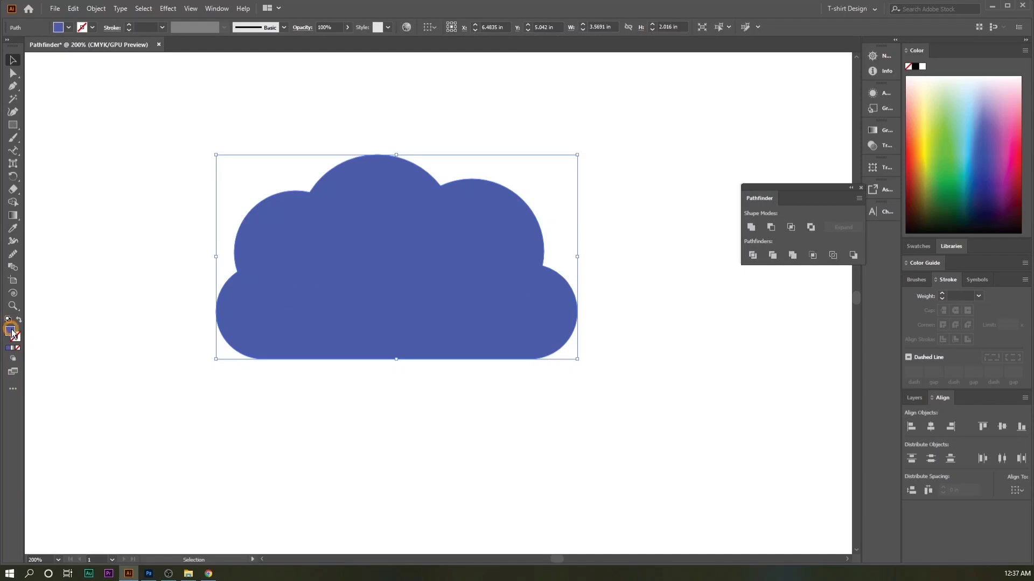
double_click(11, 332)
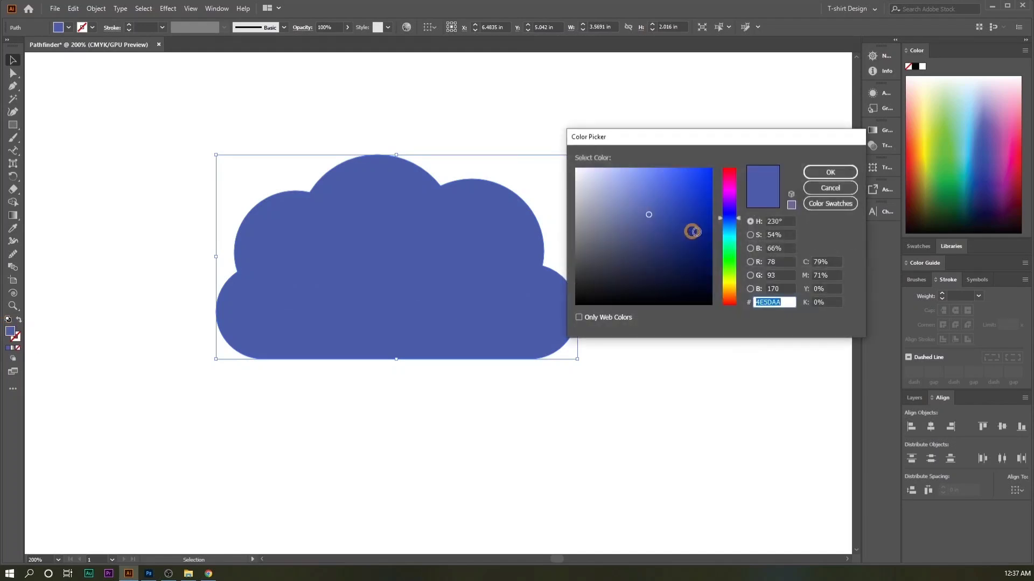
left_click_drag(727, 216, 731, 233)
left_click(691, 205)
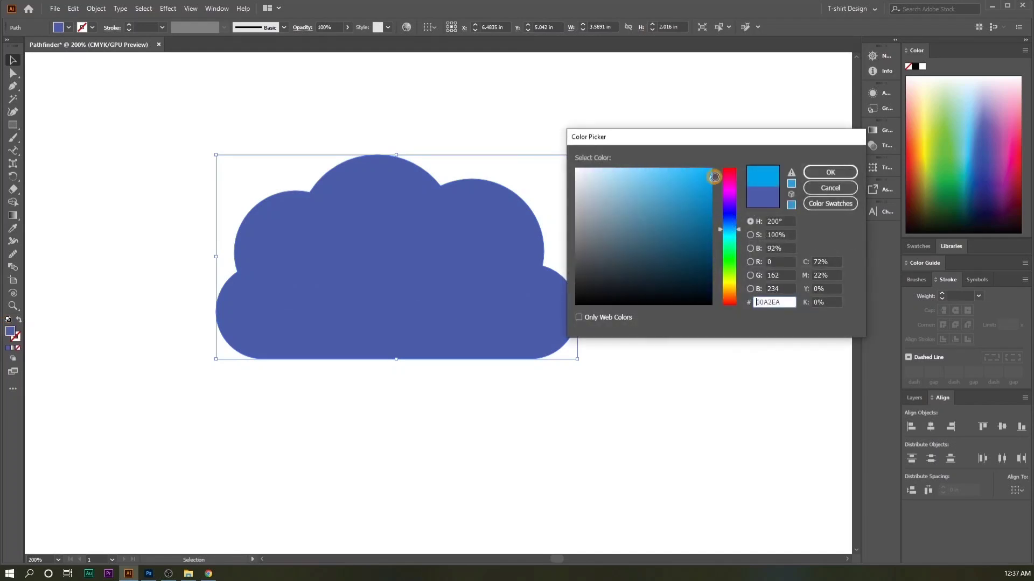
left_click(813, 172)
left_click(620, 348)
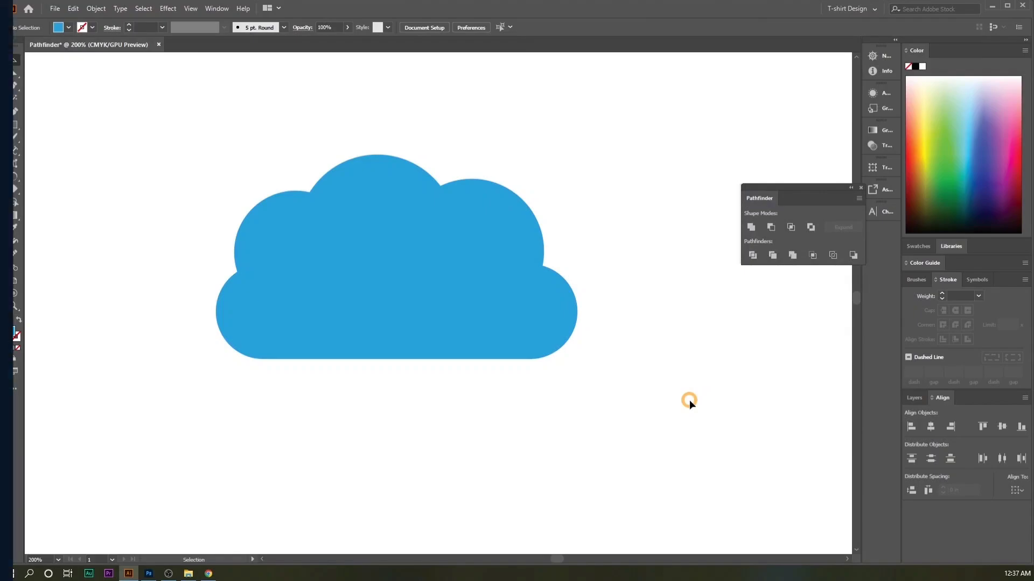